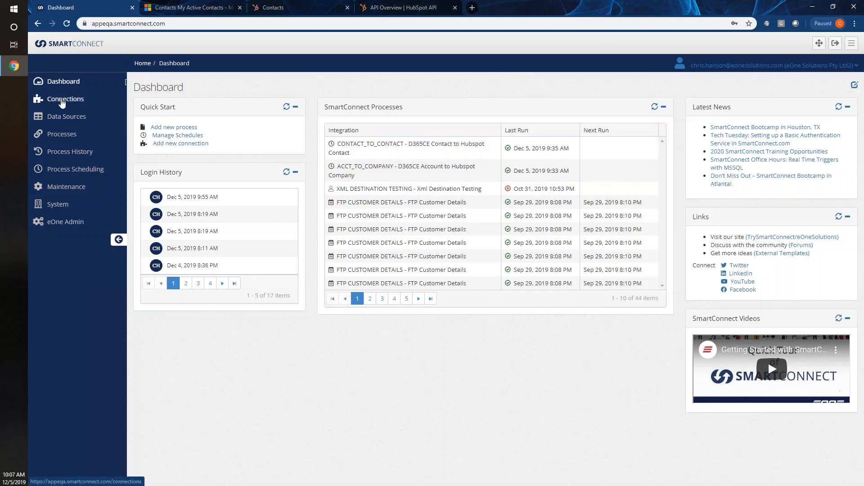
# - Open the Connections page under Maintenance, listing the 12 existing Hubspot and Dynamics 365 connections
pyautogui.click(63, 186)
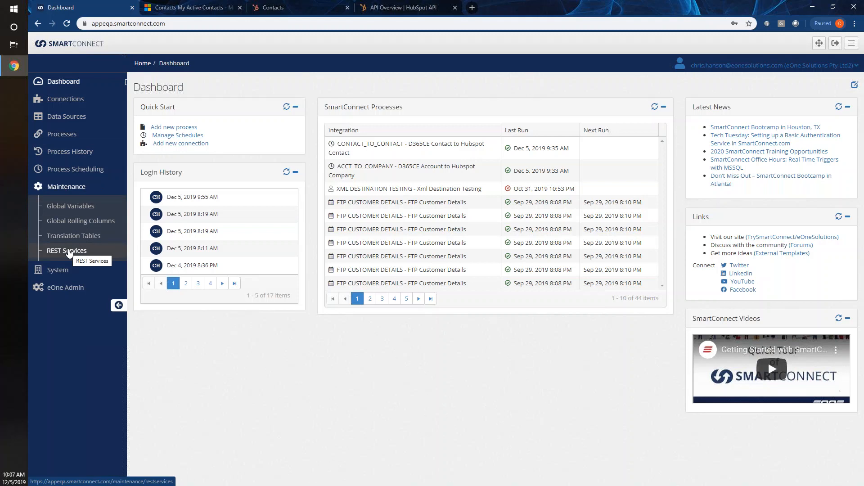
pyautogui.click(68, 251)
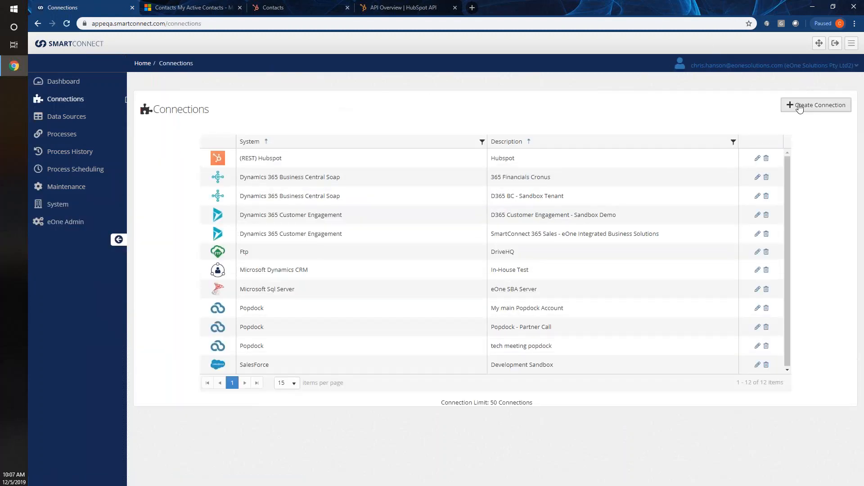
# - Create a new connection and browse connector tiles like Hubspot, Salesforce, NetSuite, Shopify and Trello
pyautogui.click(799, 107)
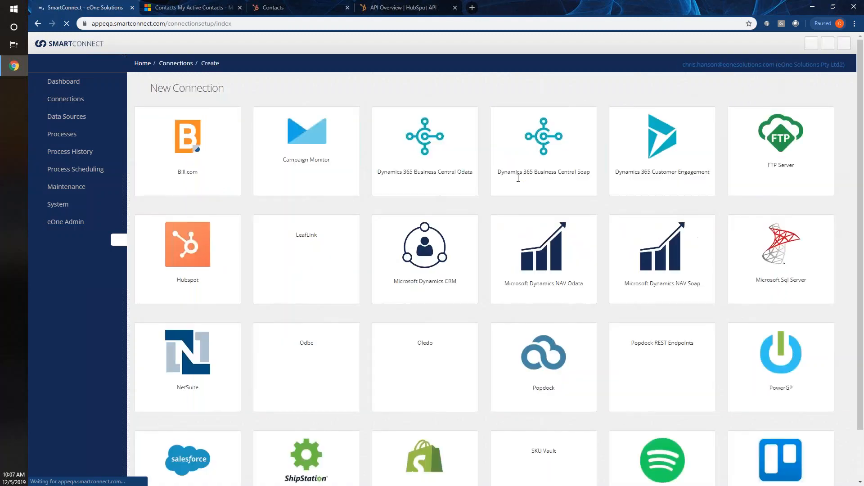
pyautogui.scroll(-1, 517, 180)
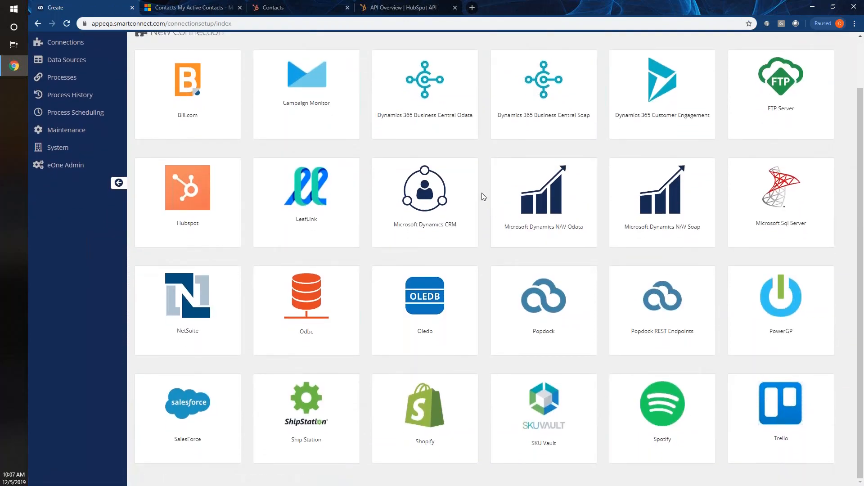
pyautogui.scroll(1, 251, 266)
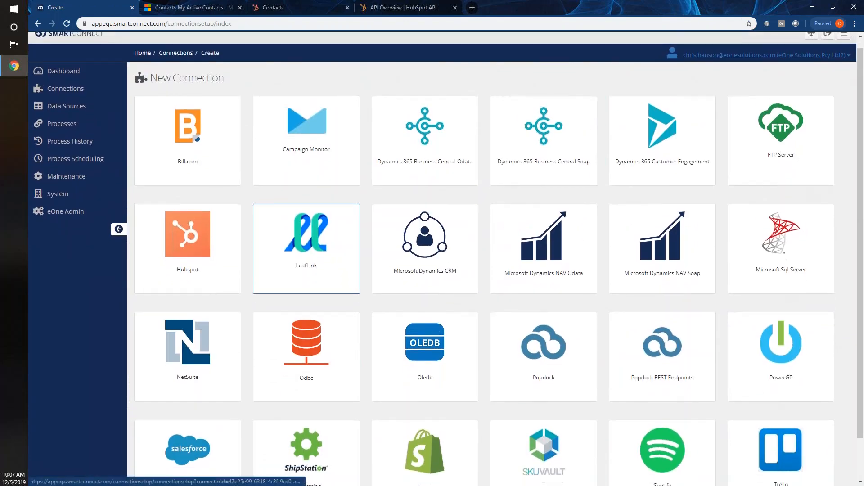
pyautogui.scroll(-1, 251, 265)
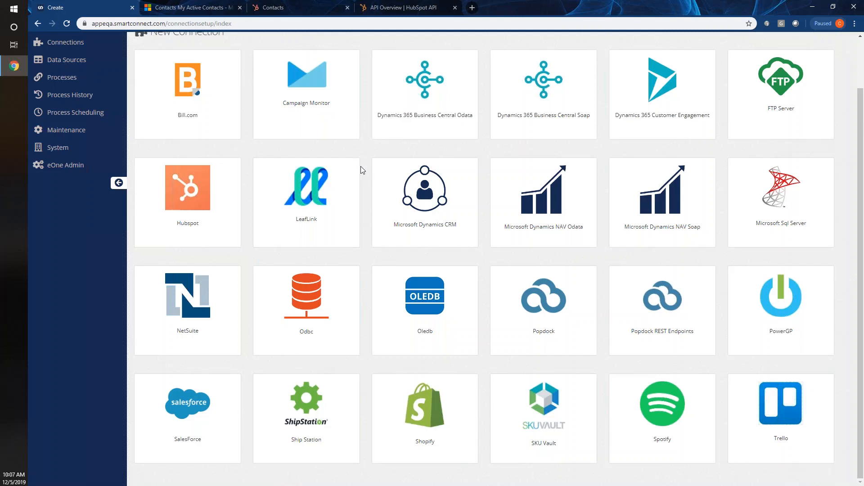
pyautogui.scroll(1, 306, 171)
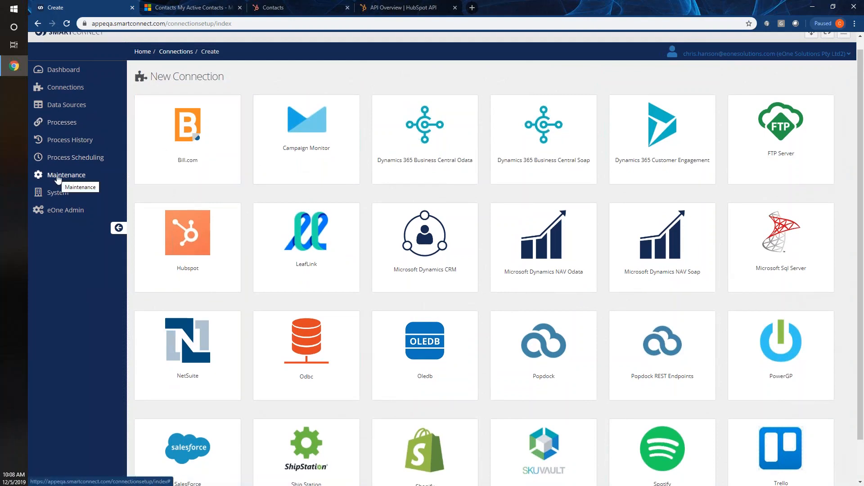
# - Open the Maintenance REST Services list and highlight 'appeqa' in the site address
pyautogui.click(58, 177)
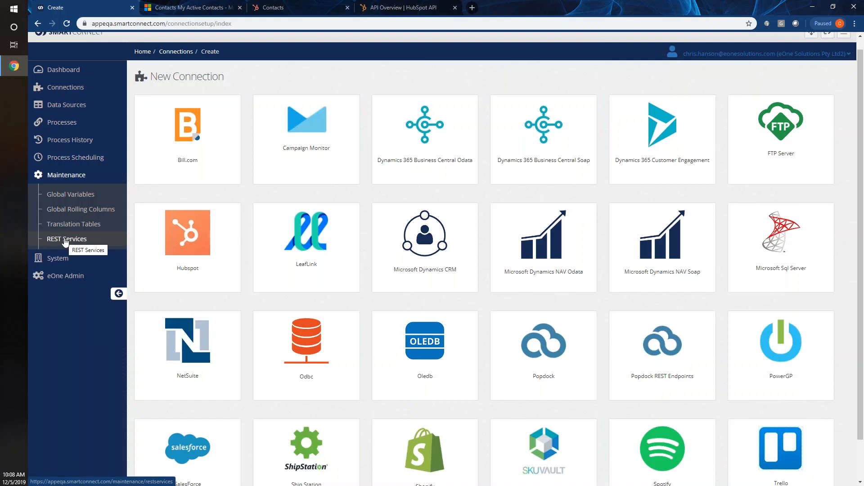
pyautogui.click(65, 239)
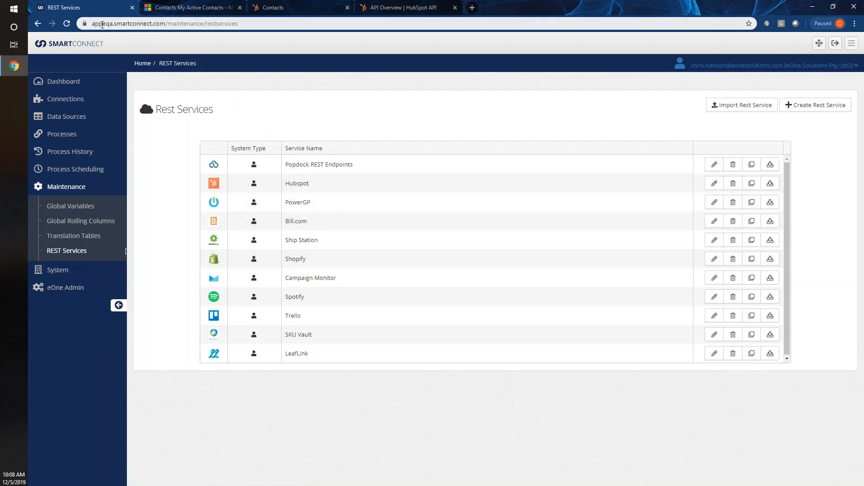
pyautogui.moveTo(113, 24); pyautogui.dragTo(87, 24)
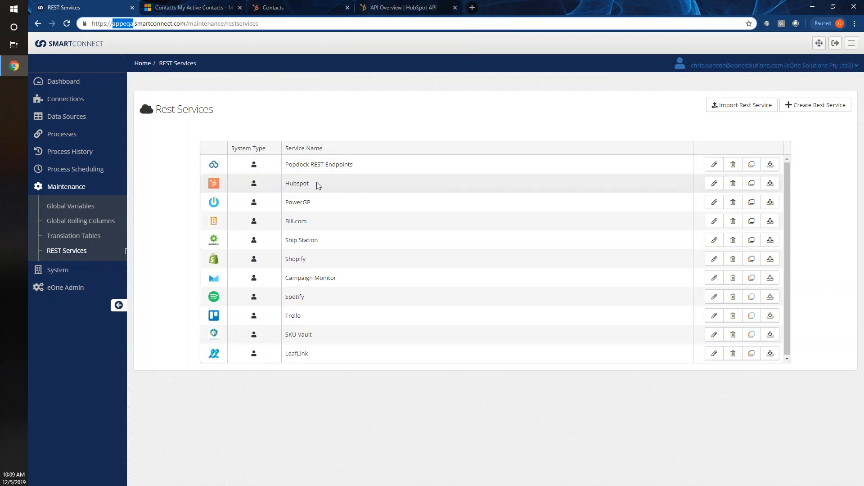
pyautogui.click(712, 184)
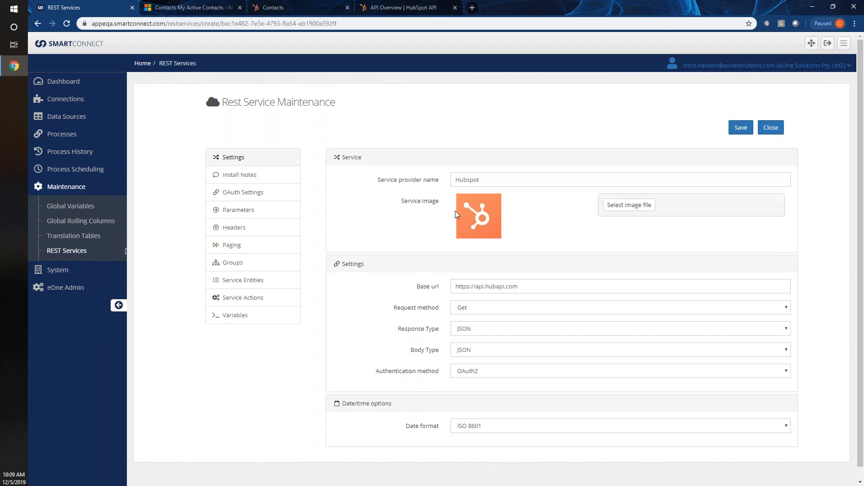
pyautogui.click(376, 7)
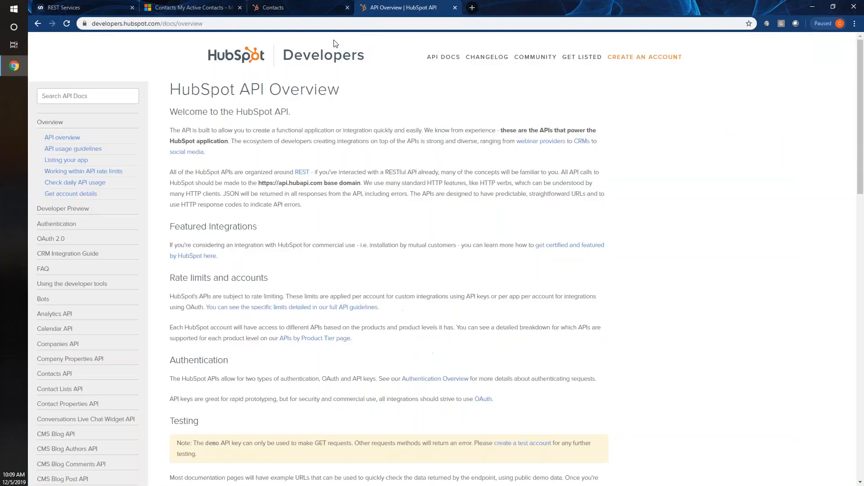
# - Look over HubSpot's 3,050 contacts and its top menus, then return to the Hubspot REST service settings
pyautogui.click(261, 9)
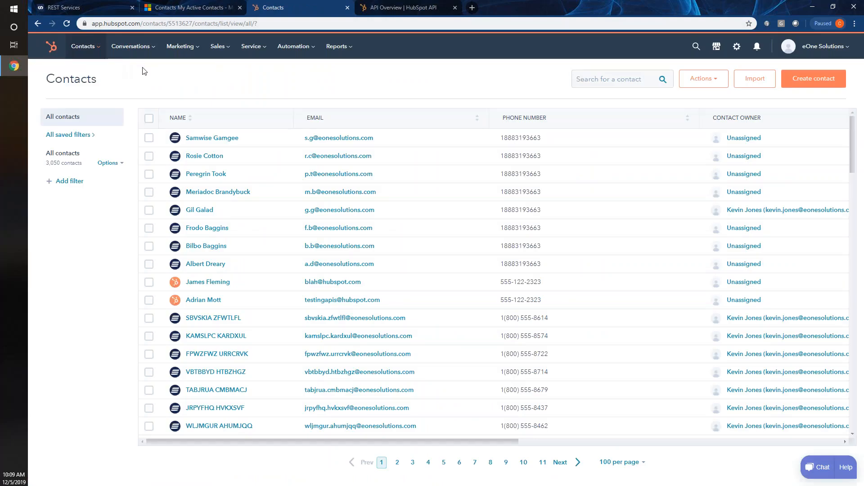
pyautogui.moveTo(86, 46)
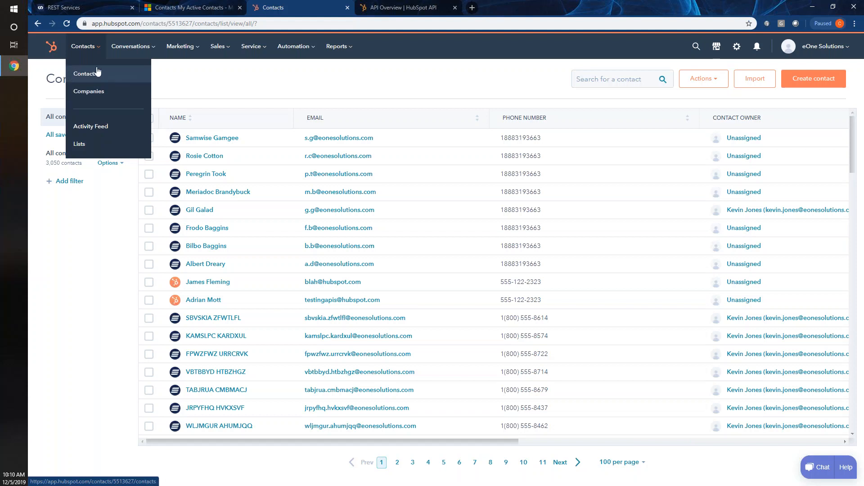
pyautogui.moveTo(178, 57)
pyautogui.moveTo(216, 56)
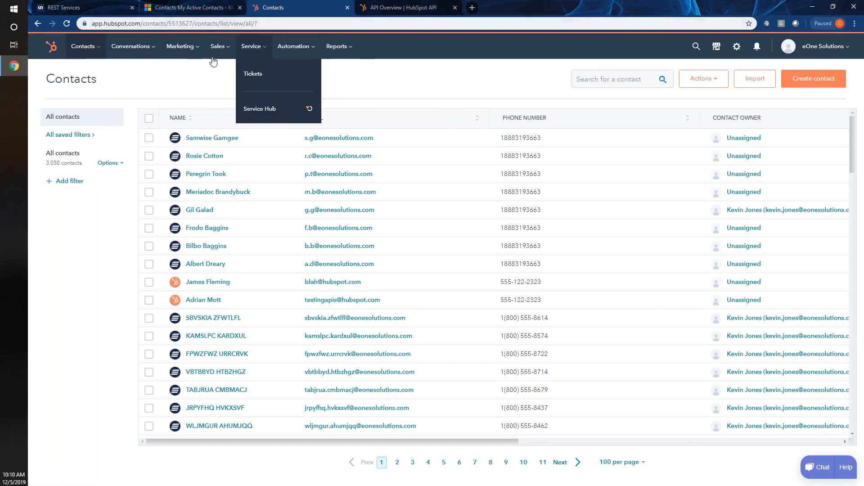
pyautogui.click(91, 7)
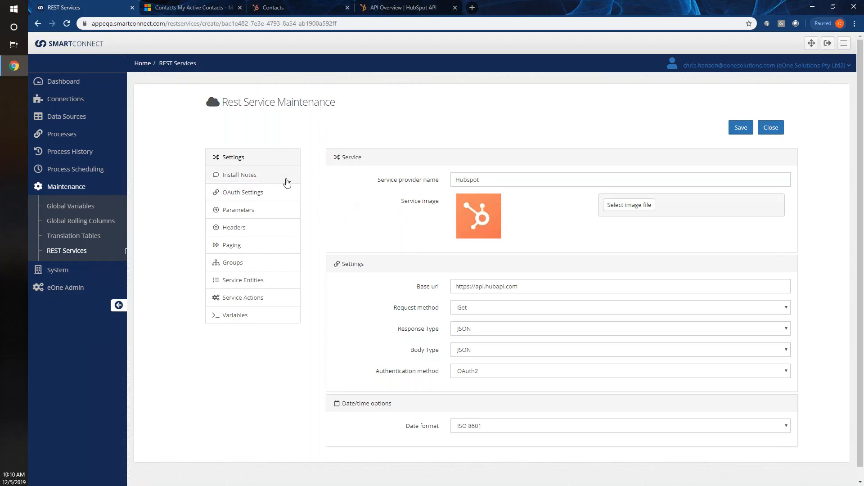
# - Scroll the Hubspot service settings and expand the Authentication method dropdown
pyautogui.scroll(-1, 309, 270)
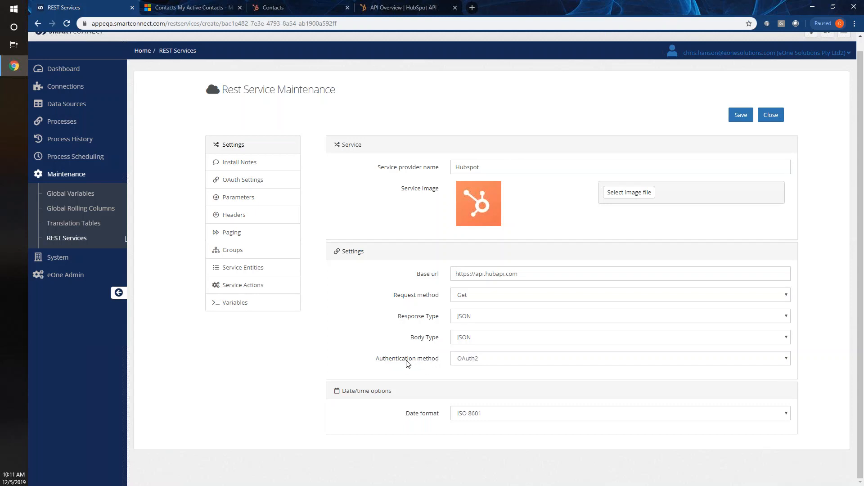
pyautogui.click(465, 365)
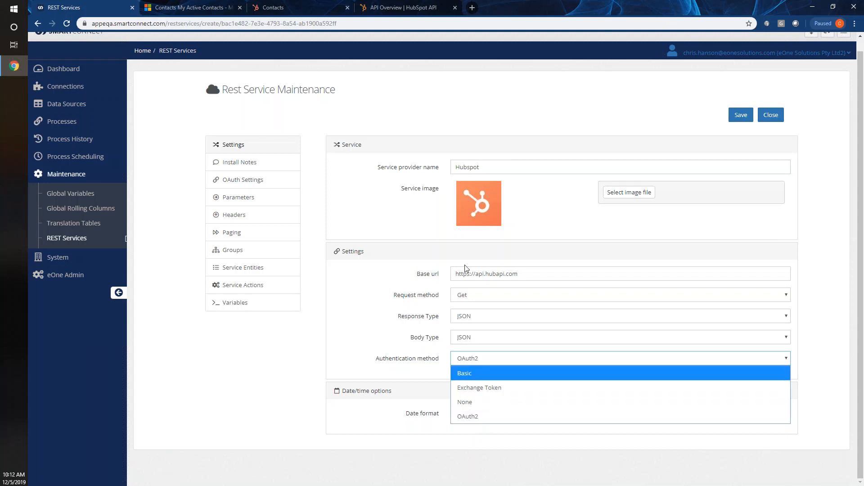
# - Close the Authentication method list, leaving OAuth2 selected for the Hubspot service
pyautogui.click(414, 350)
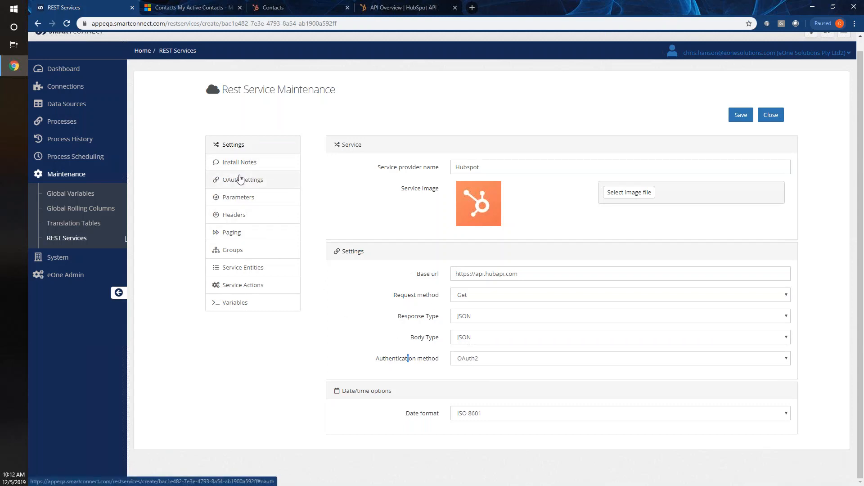
pyautogui.click(260, 185)
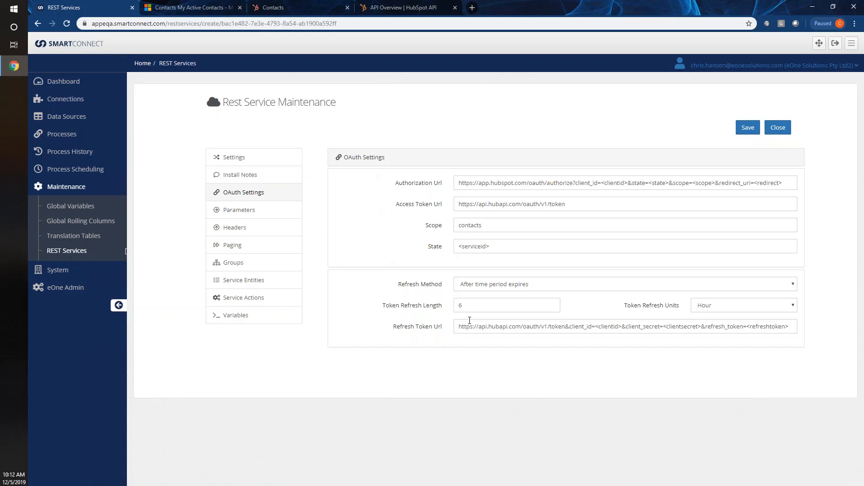
pyautogui.click(457, 185)
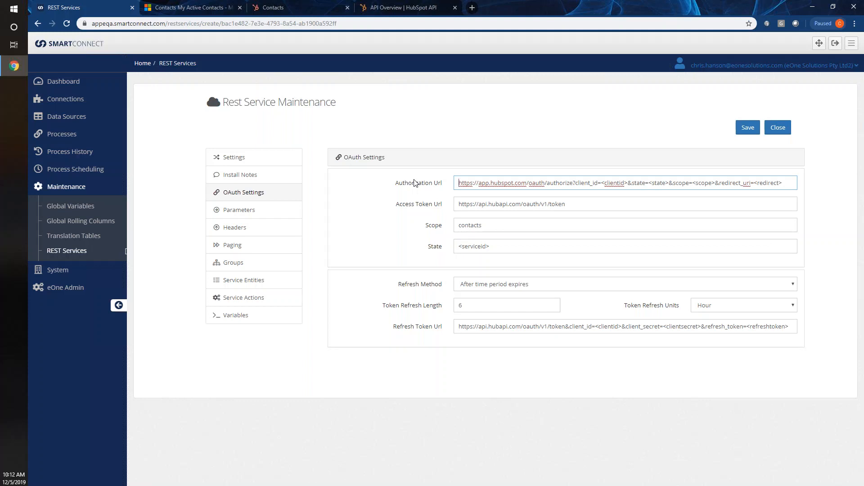
pyautogui.click(453, 207)
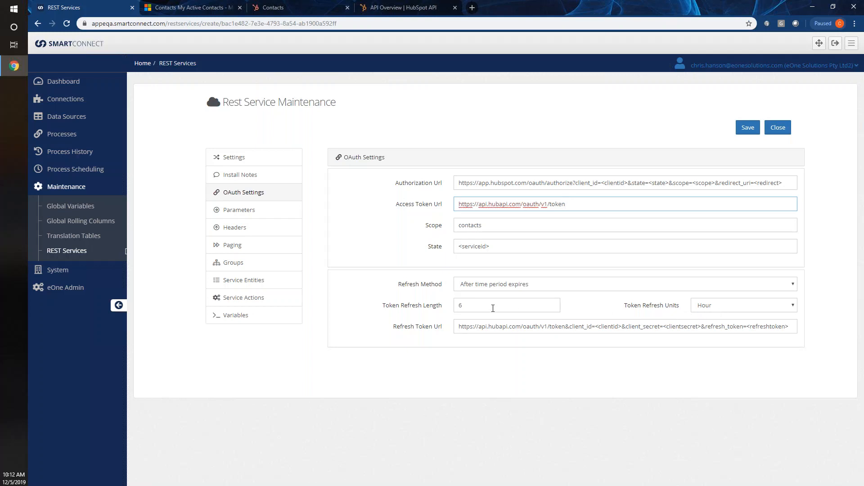
pyautogui.click(480, 284)
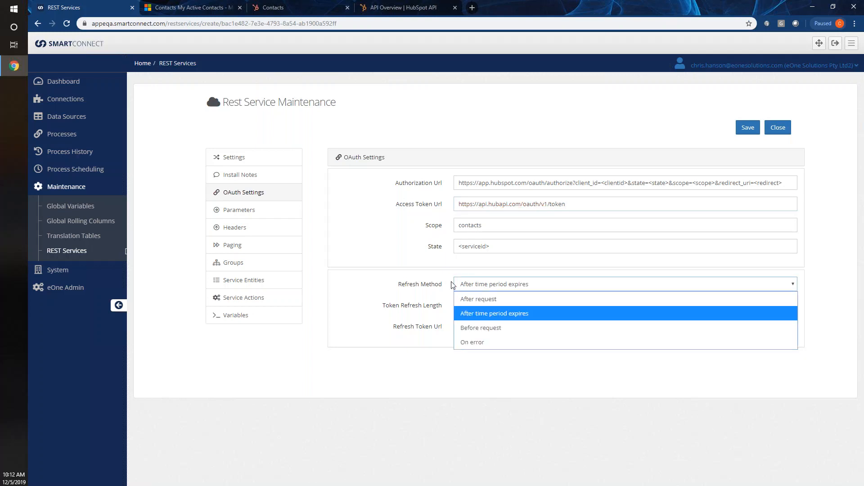
pyautogui.click(419, 284)
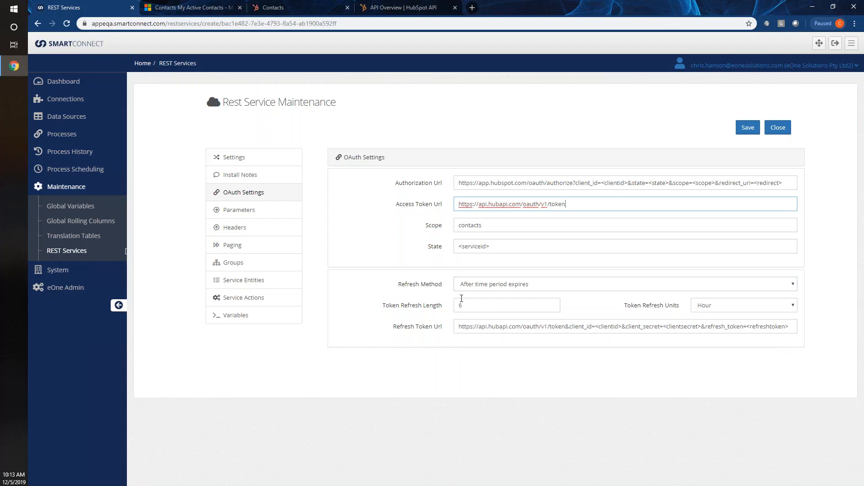
pyautogui.click(475, 287)
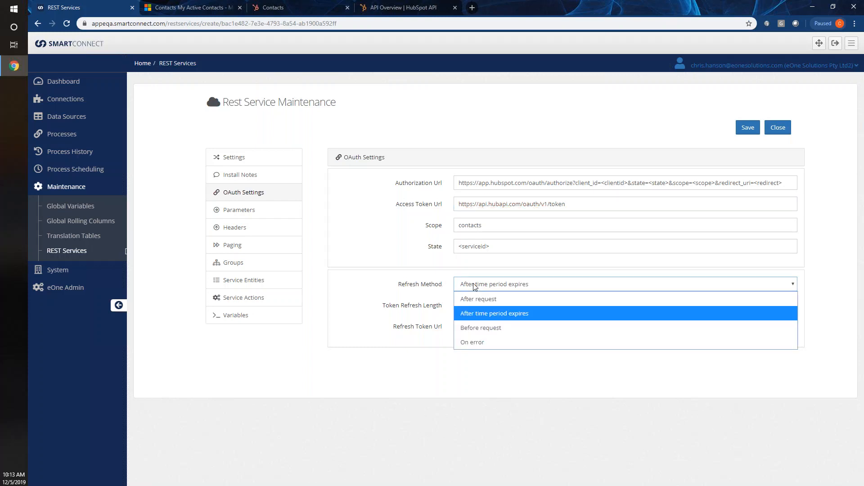
pyautogui.click(435, 284)
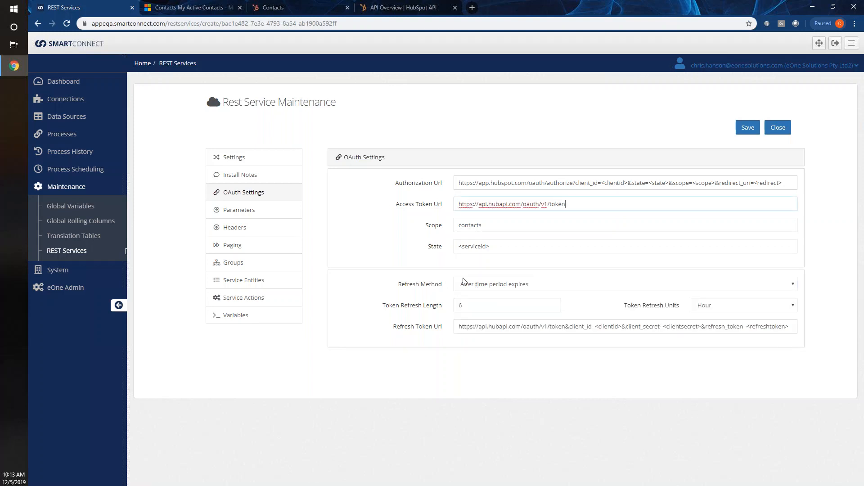
pyautogui.click(478, 288)
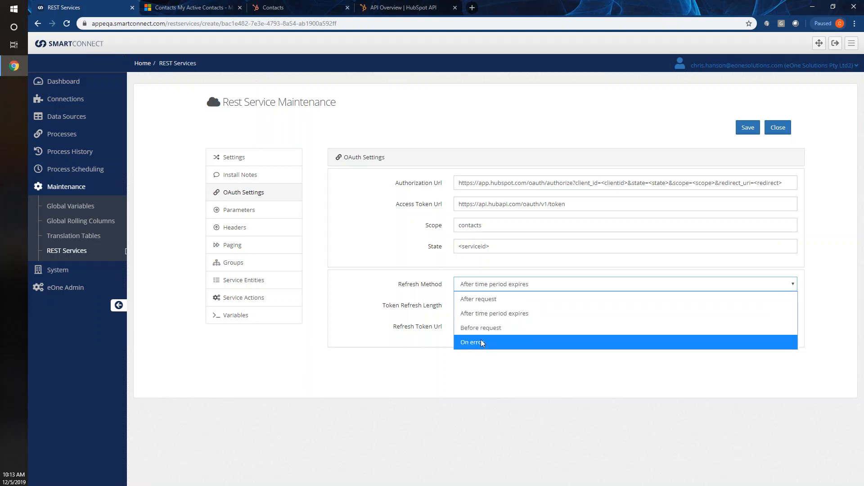
pyautogui.click(409, 315)
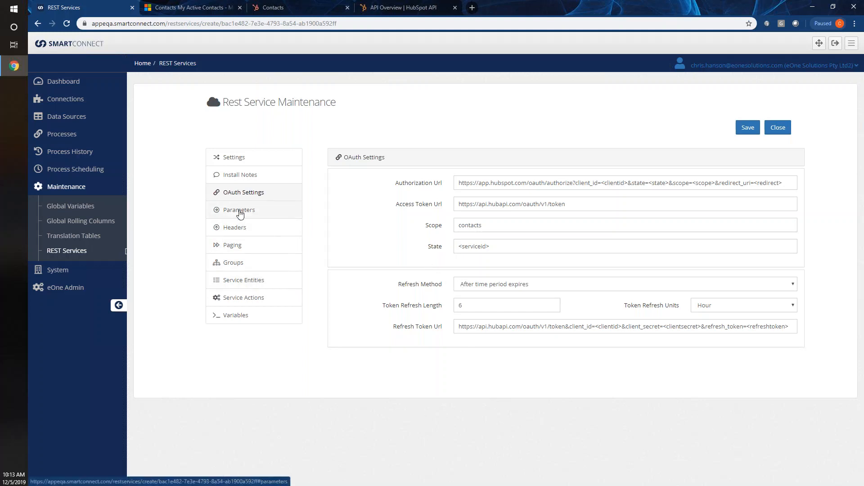
# - Show the Hubspot service's Paging settings and keep Page offset as the paging method
pyautogui.click(231, 248)
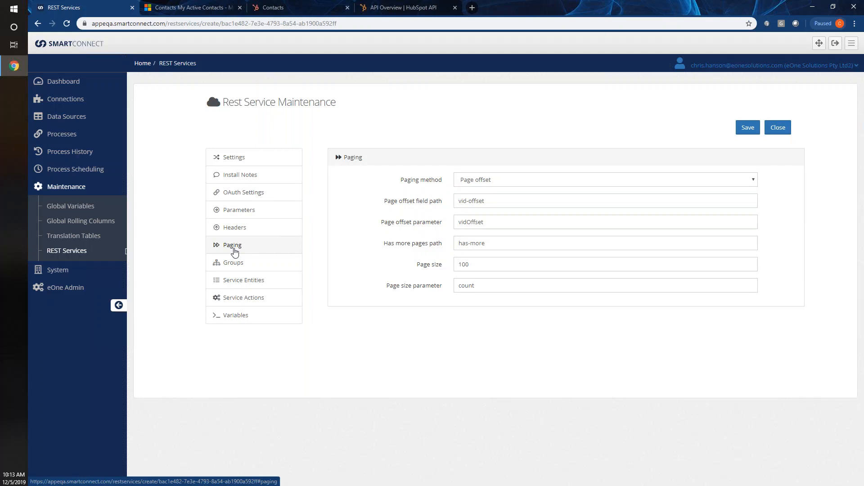
pyautogui.click(467, 182)
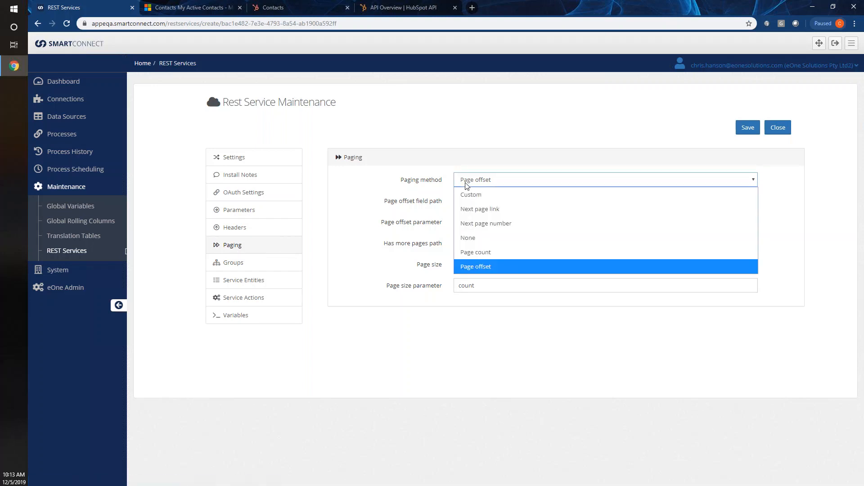
pyautogui.click(423, 179)
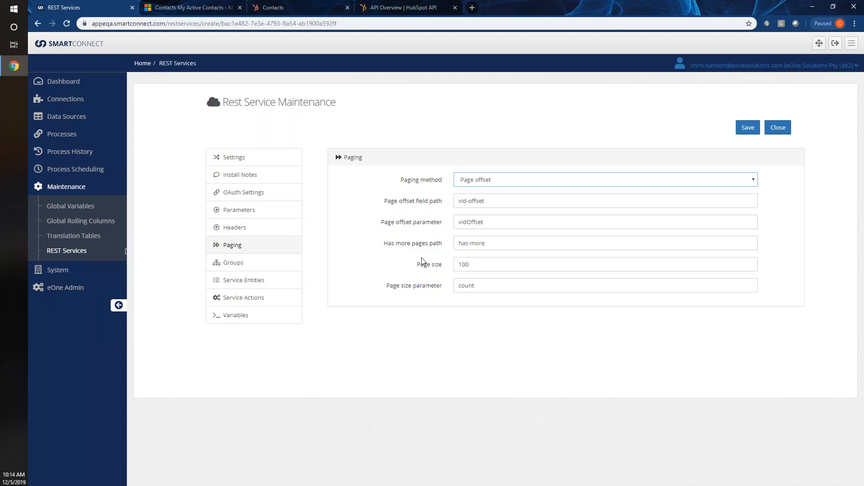
# - Open Service Entities and edit the Recent Companies entity
pyautogui.click(243, 283)
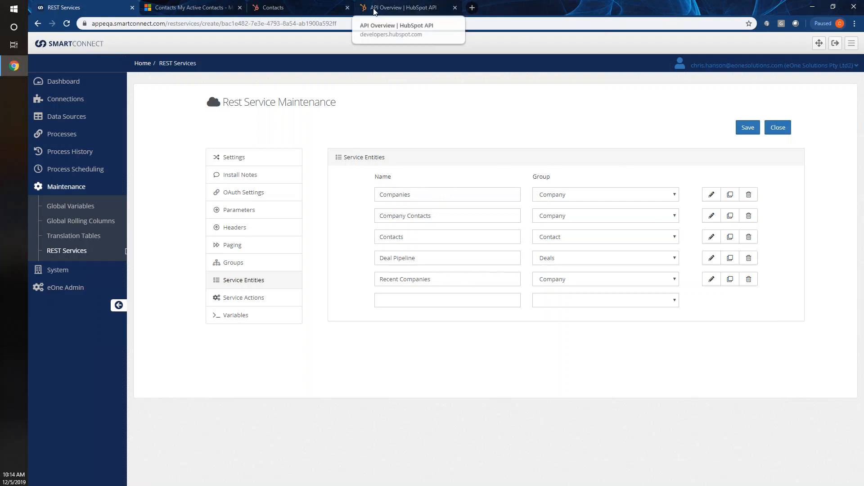
pyautogui.click(711, 283)
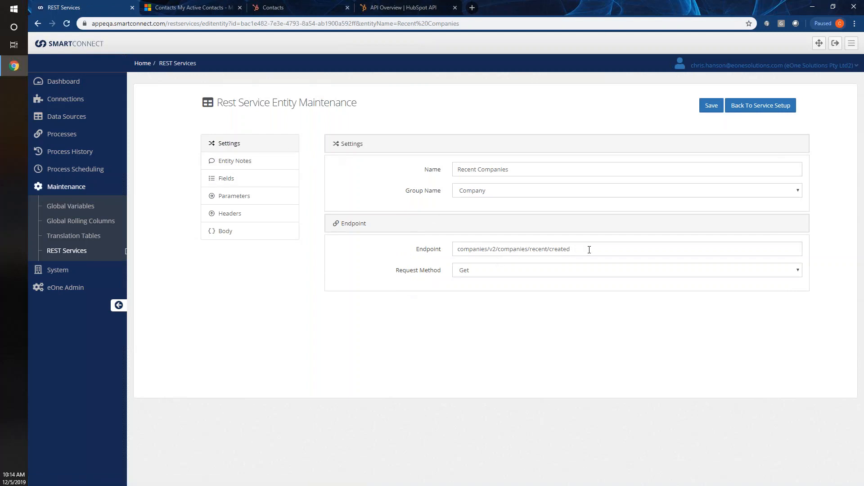
# - Select the companies/v2/companies/recent/created endpoint, then switch to HubSpot's API Overview documentation
pyautogui.moveTo(589, 250); pyautogui.dragTo(447, 251)
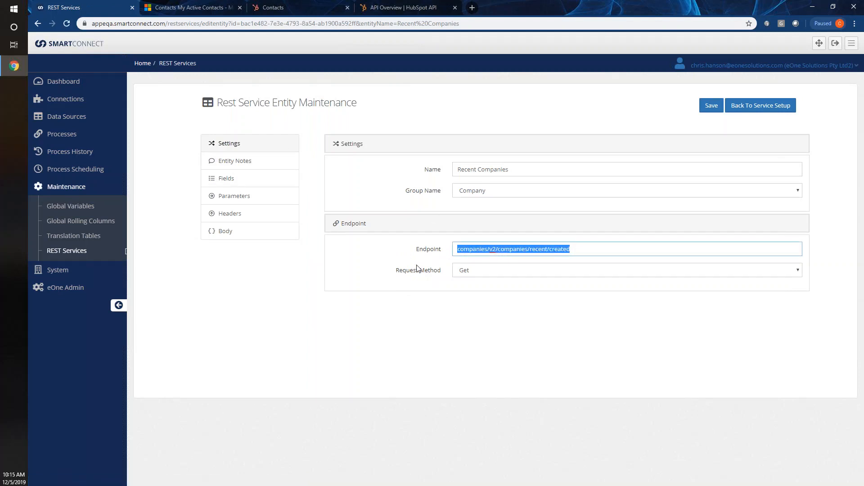
pyautogui.click(391, 10)
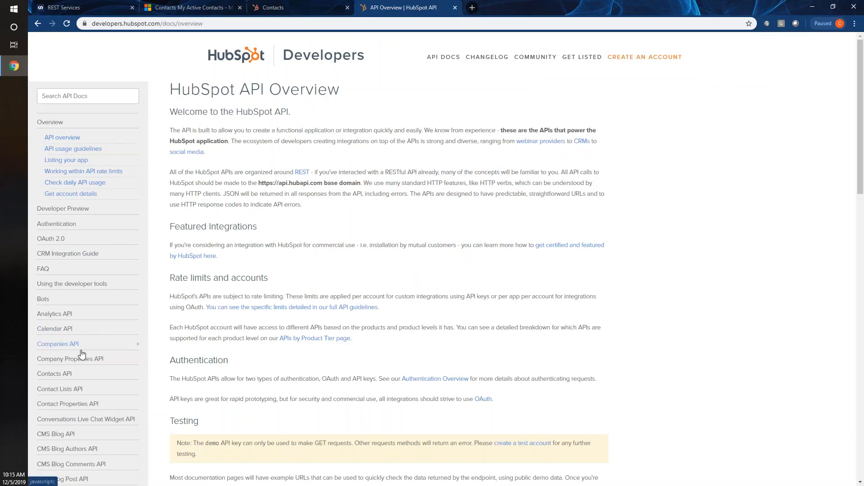
# - Find Get Recently Created Companies under the Companies API and highlight GET /companies/v2/companies/recent/created
pyautogui.click(138, 346)
pyautogui.scroll(-2, 128, 310)
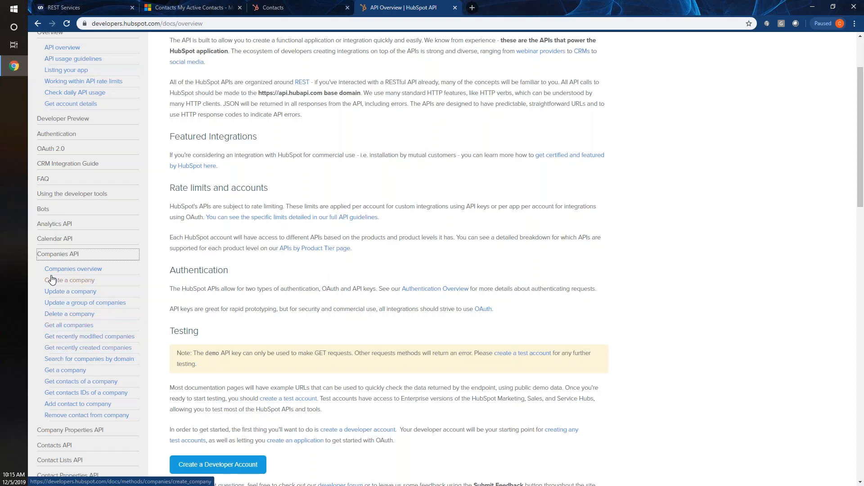
pyautogui.click(63, 331)
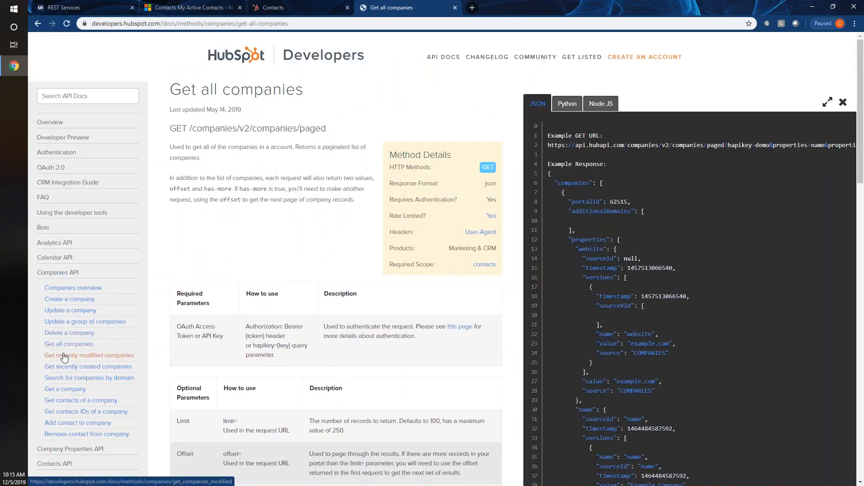
pyautogui.click(70, 369)
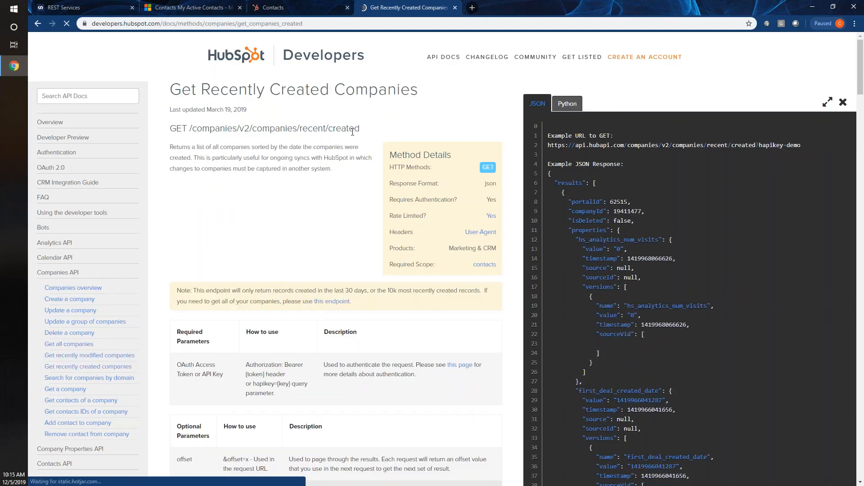
pyautogui.moveTo(364, 132); pyautogui.dragTo(190, 131)
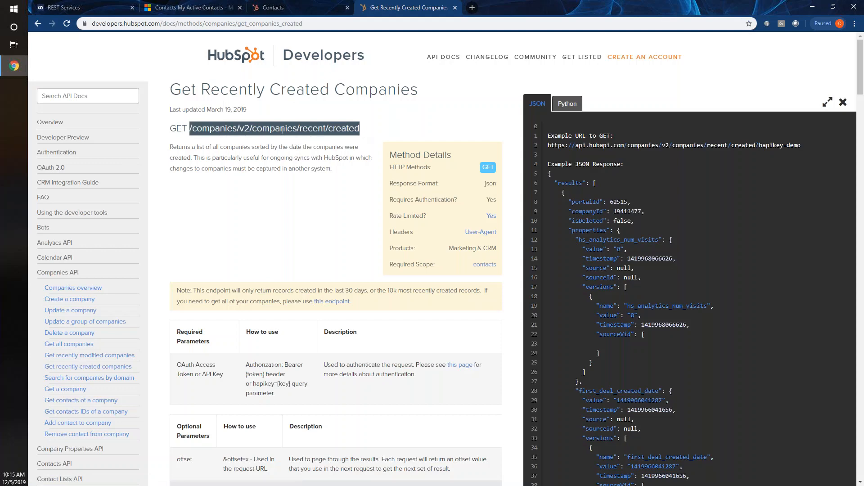
# - Glance at SmartConnect, then select the results block in HubSpot's JSON response example
pyautogui.click(112, 8)
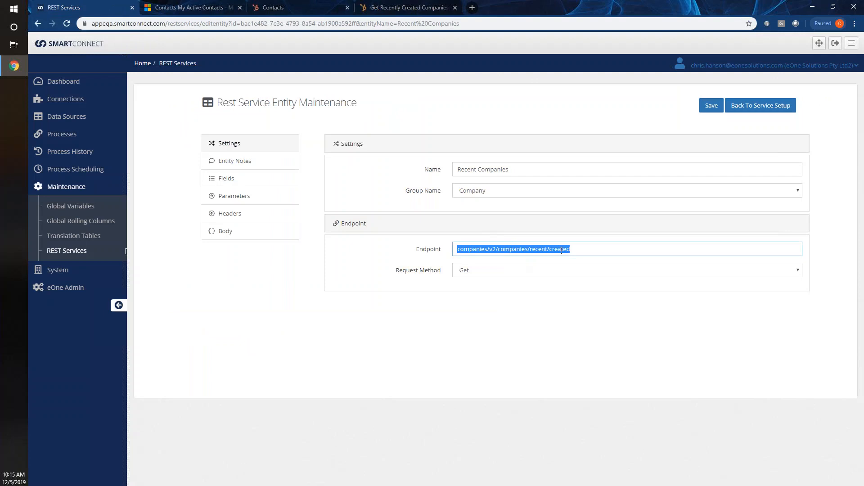
pyautogui.click(410, 7)
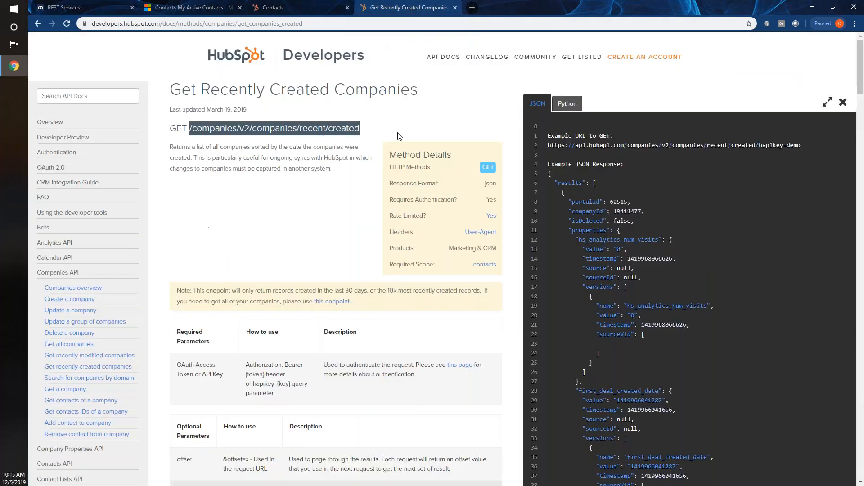
pyautogui.scroll(-1, 384, 273)
pyautogui.click(384, 273)
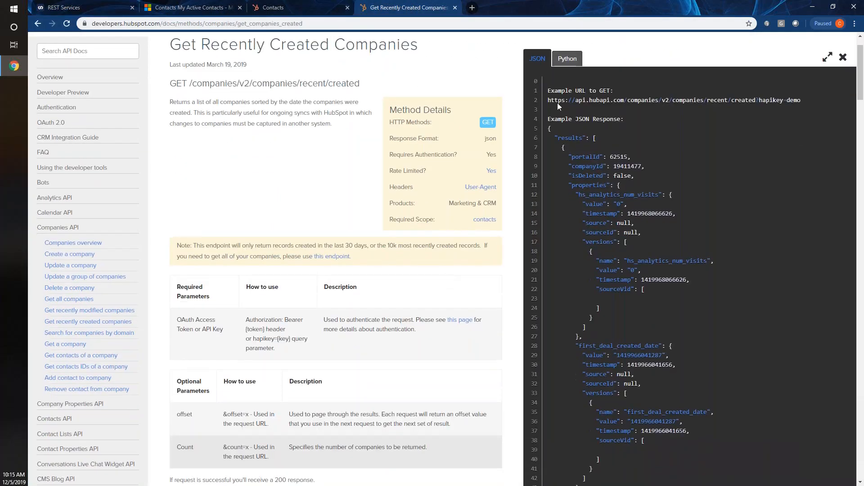
pyautogui.scroll(-1, 557, 103)
pyautogui.moveTo(554, 92); pyautogui.dragTo(635, 386)
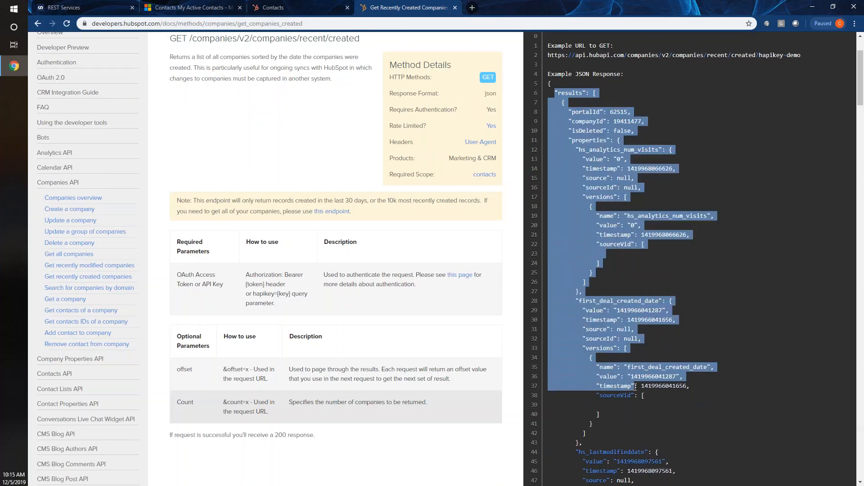
# - Highlight the note that only companies created in the last 30 days are returned
pyautogui.scroll(-2, 266, 308)
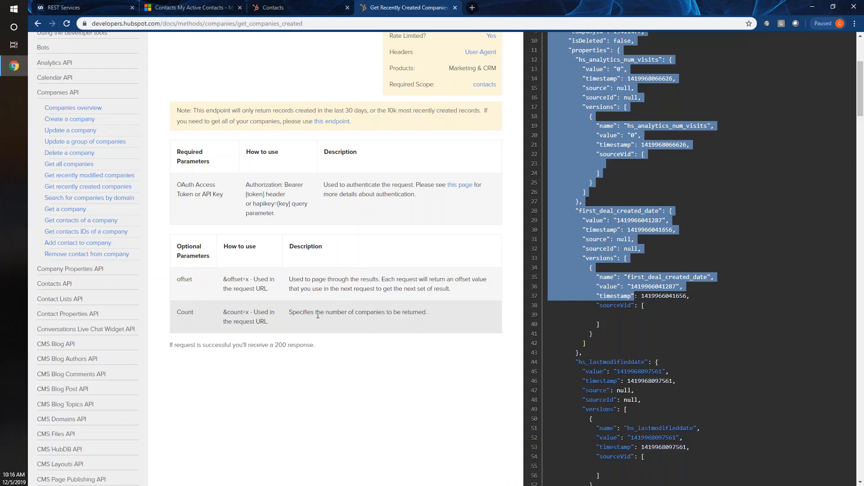
pyautogui.scroll(4, 275, 239)
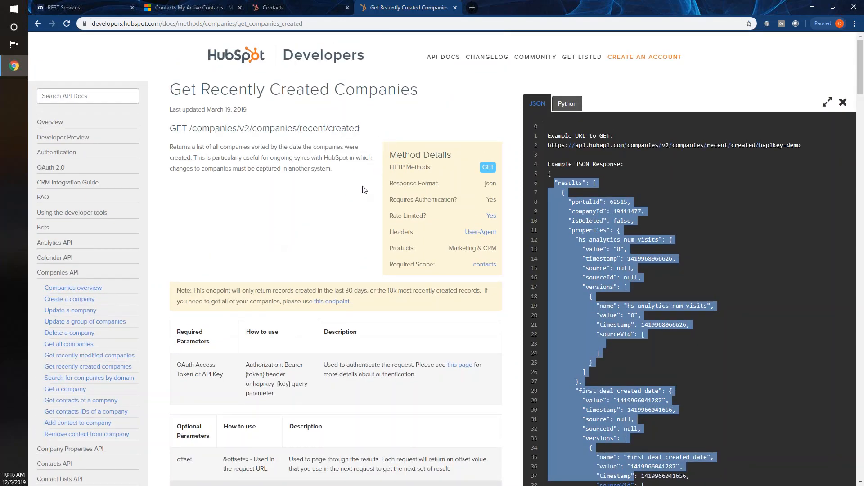
pyautogui.moveTo(367, 292); pyautogui.dragTo(184, 290)
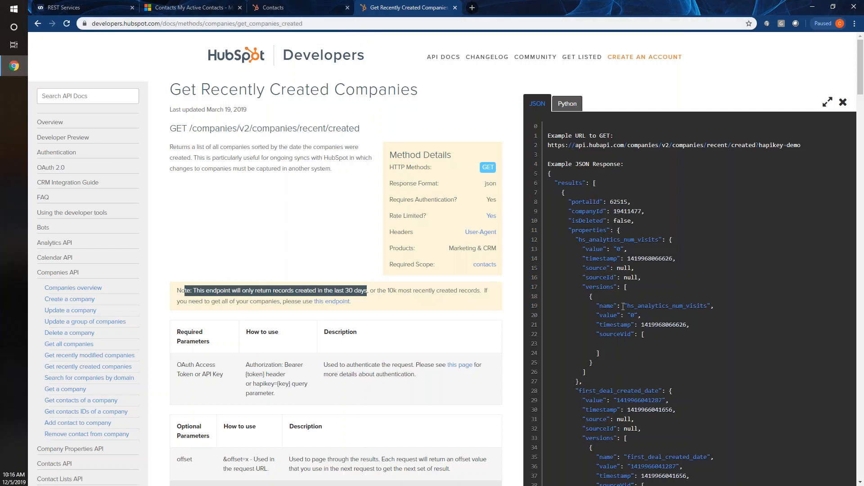
# - Show the Recent Companies entity's field definitions in SmartConnect, briefly checking its Body settings
pyautogui.click(102, 10)
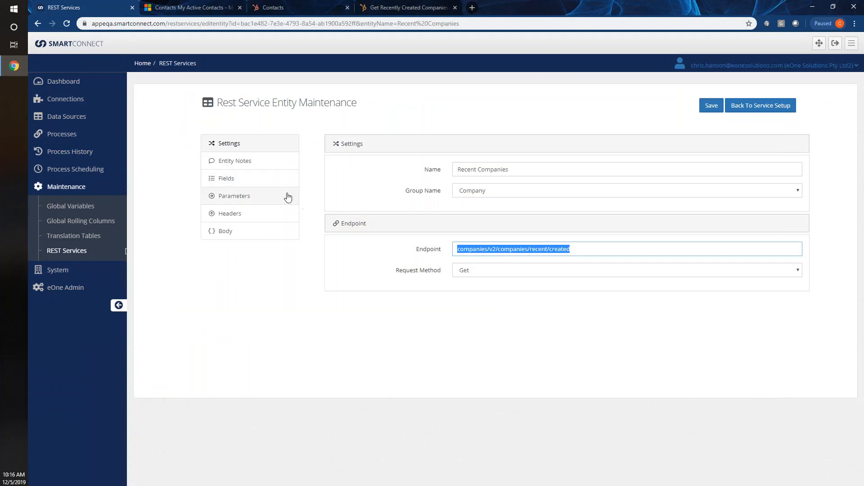
pyautogui.click(235, 179)
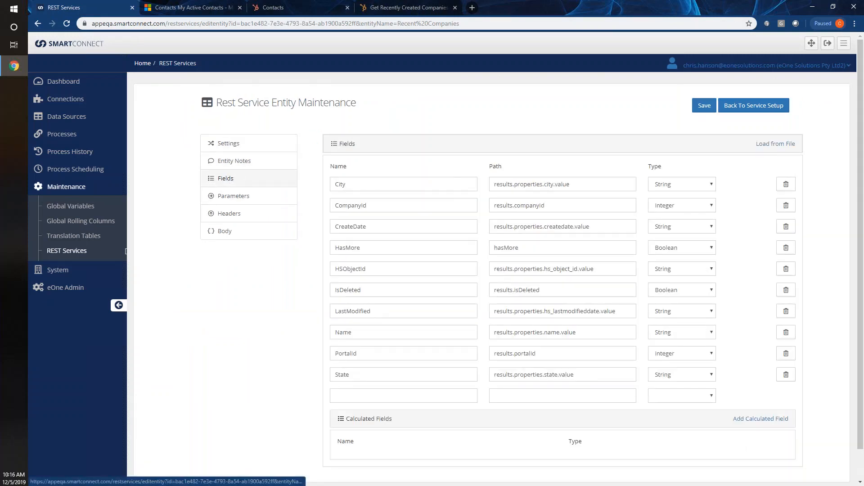
pyautogui.scroll(-1, 419, 230)
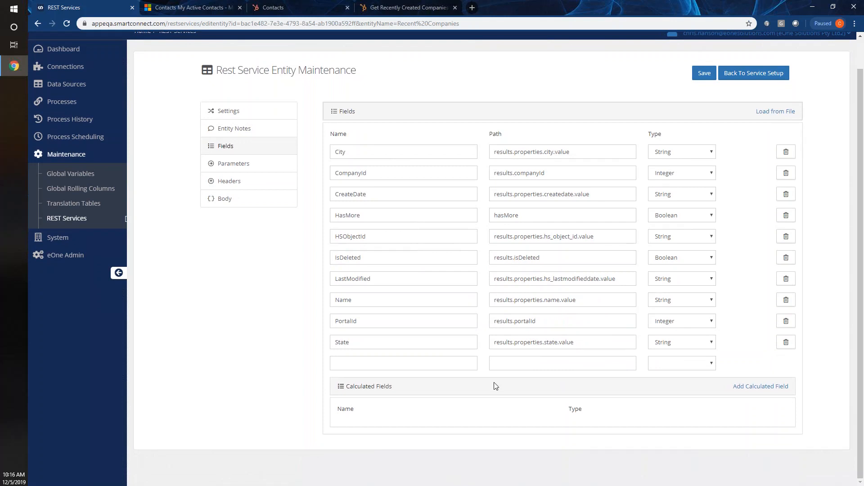
pyautogui.click(226, 200)
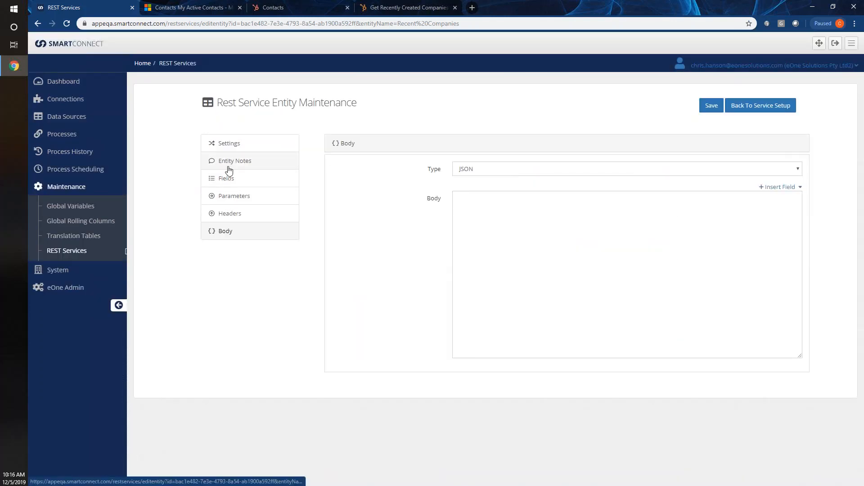
pyautogui.click(228, 179)
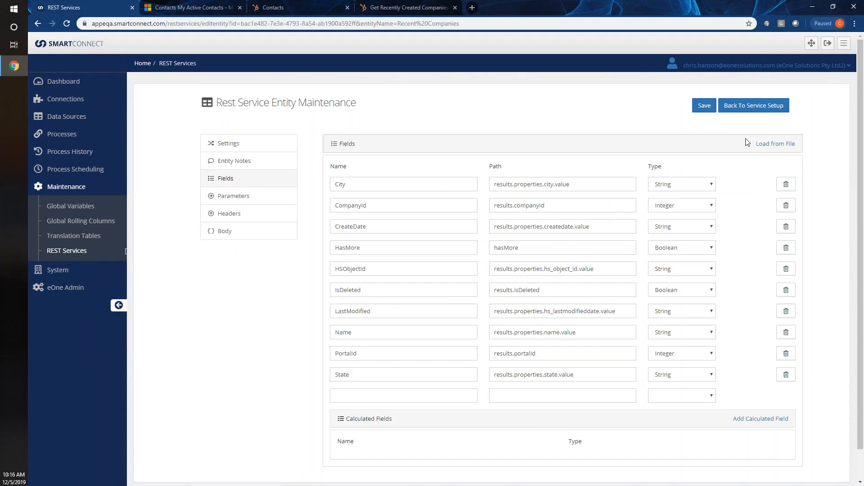
# - Compare those fields against HubSpot's example response, then go back to the field list
pyautogui.click(407, 7)
pyautogui.scroll(-10, 595, 195)
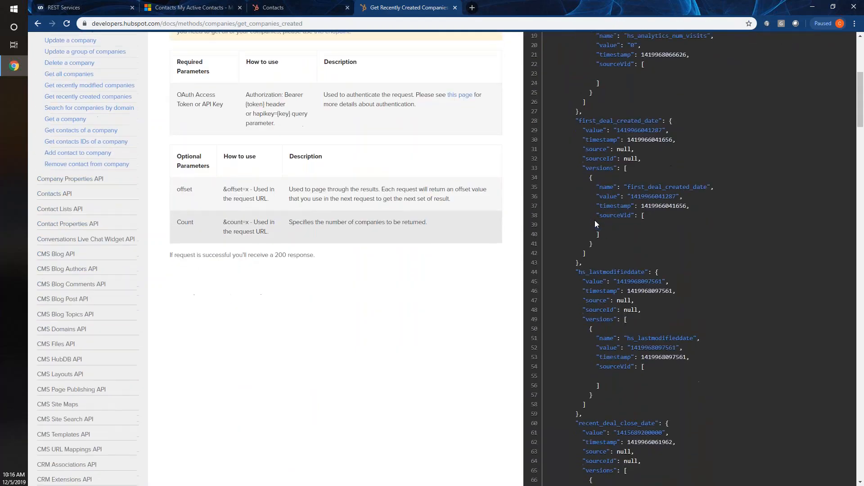
pyautogui.scroll(10, 595, 224)
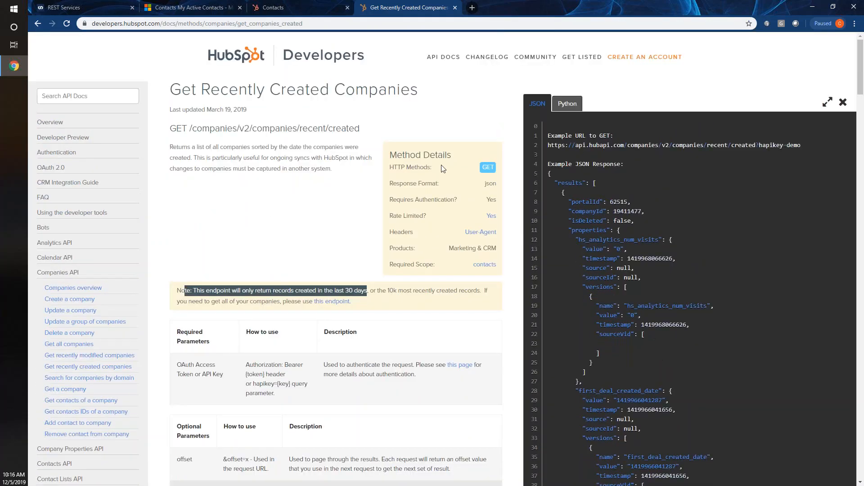
pyautogui.click(103, 7)
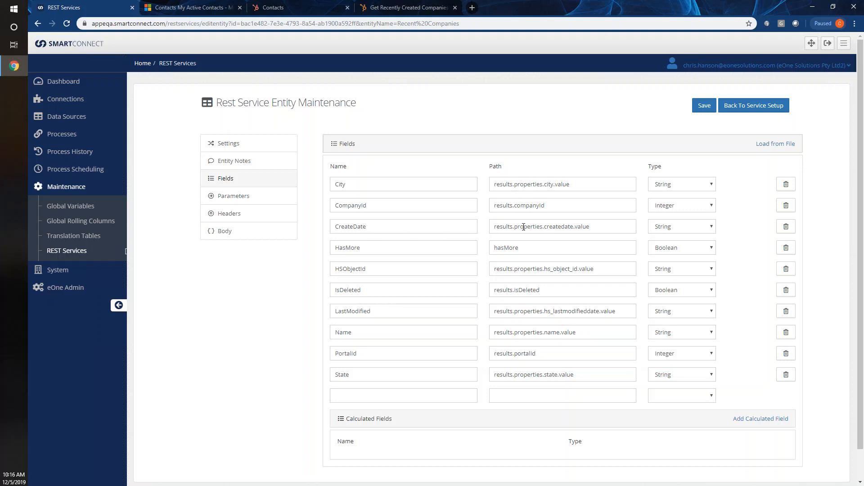
# - Point out each segment of the CreateDate path results.properties.createdate.value
pyautogui.click(510, 226)
pyautogui.click(536, 225)
pyautogui.click(560, 227)
pyautogui.click(583, 226)
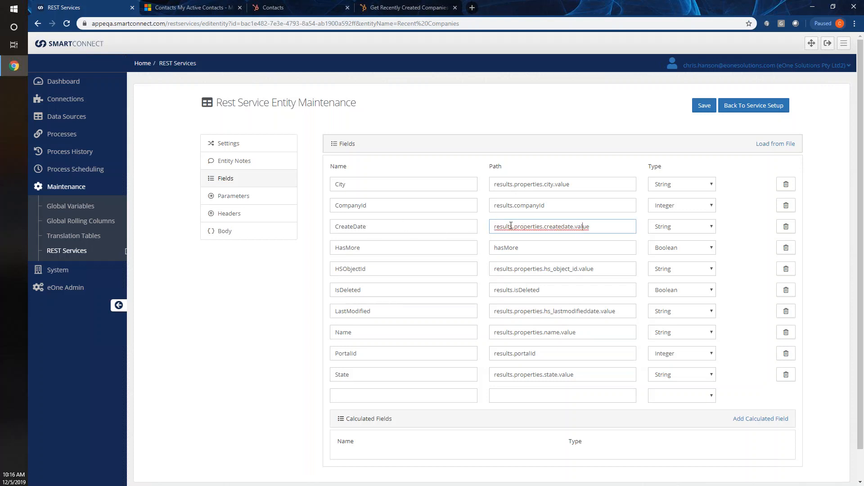
pyautogui.doubleClick(504, 226)
pyautogui.doubleClick(527, 226)
pyautogui.doubleClick(559, 226)
pyautogui.doubleClick(577, 226)
# - Match the CreateDate path against HubSpot's JSON example, then return to SmartConnect's fields
pyautogui.click(409, 8)
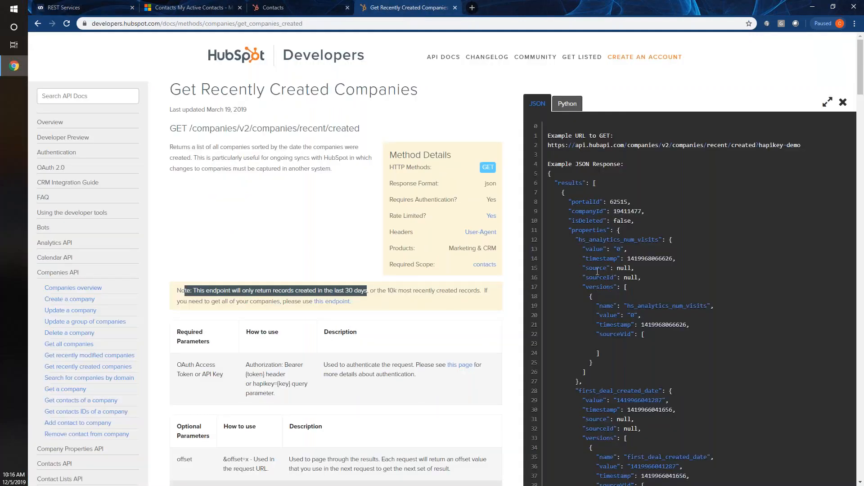
pyautogui.scroll(-1, 585, 228)
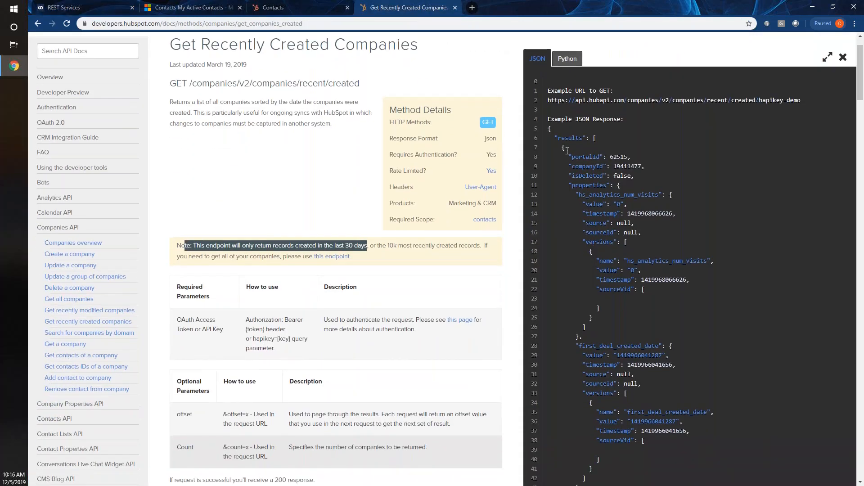
pyautogui.scroll(-4, 597, 362)
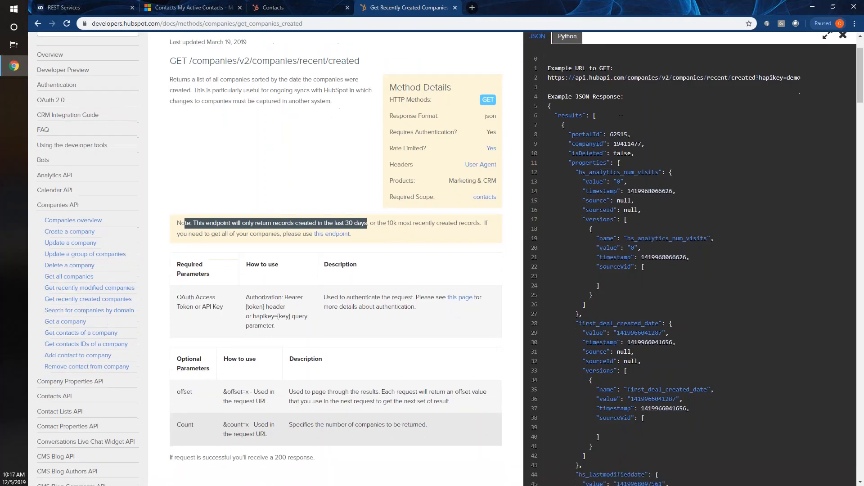
pyautogui.scroll(-6, 598, 362)
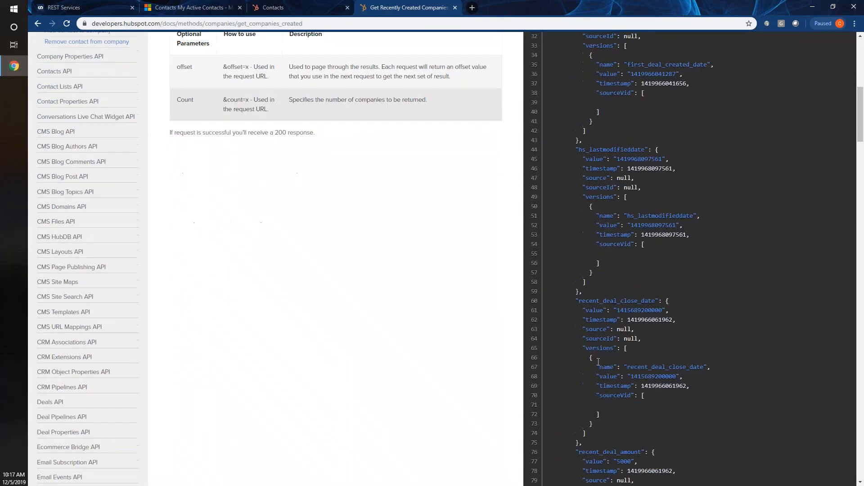
pyautogui.scroll(-1, 598, 347)
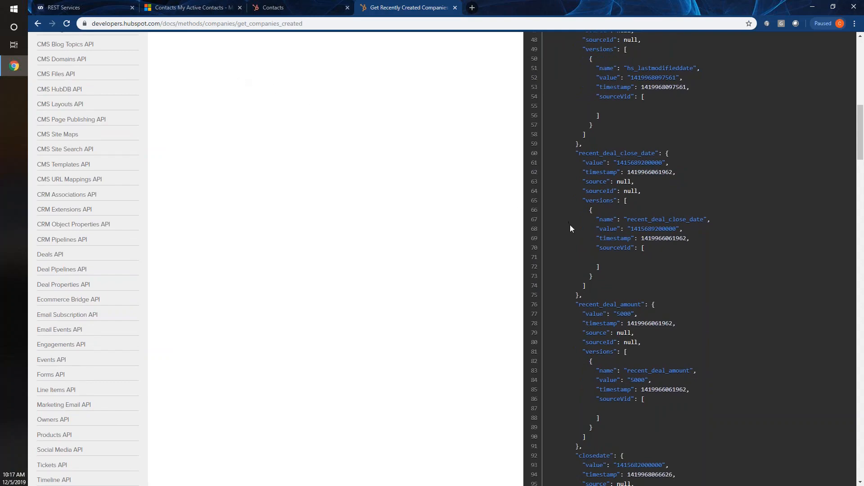
pyautogui.scroll(6, 570, 225)
pyautogui.scroll(6, 570, 226)
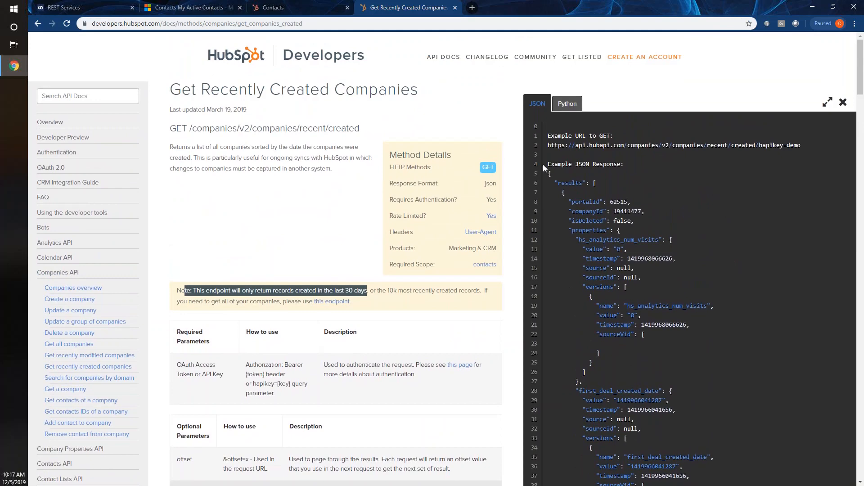
pyautogui.click(85, 7)
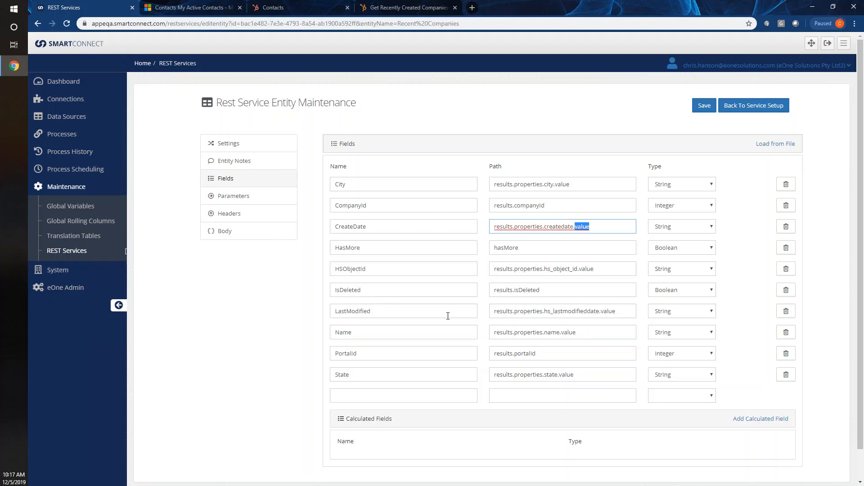
# - Go back to the Hubspot service setup and list its actions: Create Company, Create Contact, Create Deal Pipeline
pyautogui.click(765, 110)
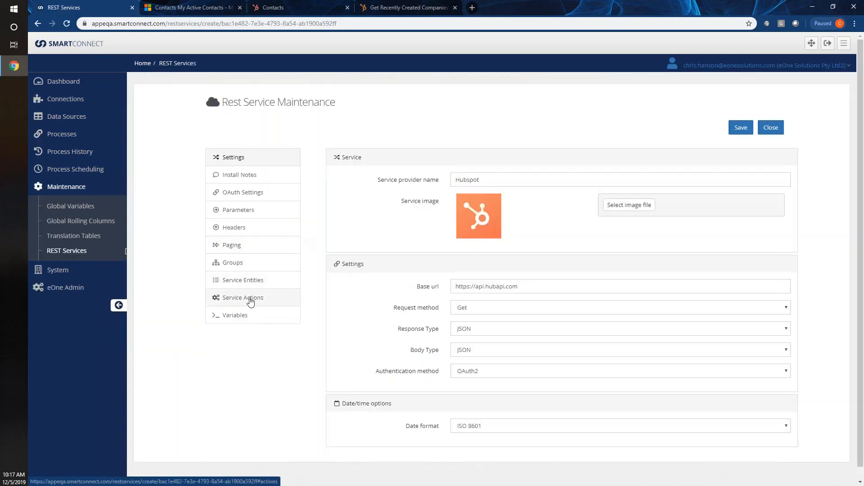
pyautogui.click(251, 298)
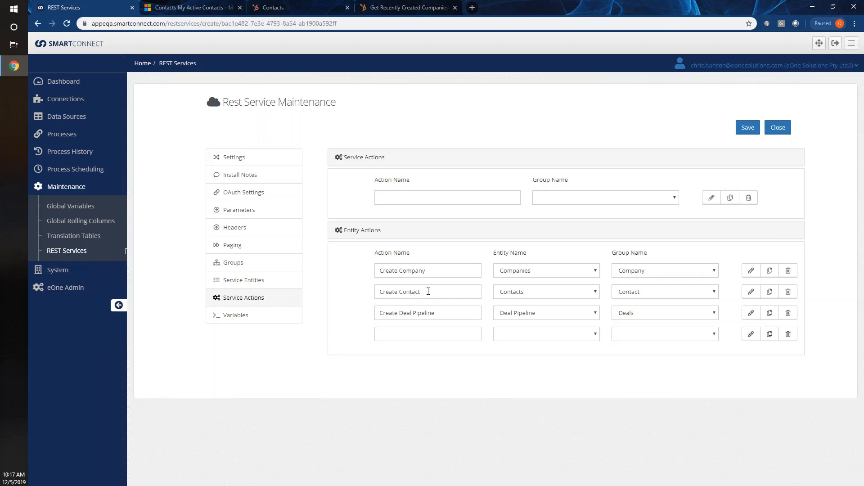
# - Edit the Create Company action, checking endpoint companies/v2/companies and request method Post
pyautogui.click(750, 272)
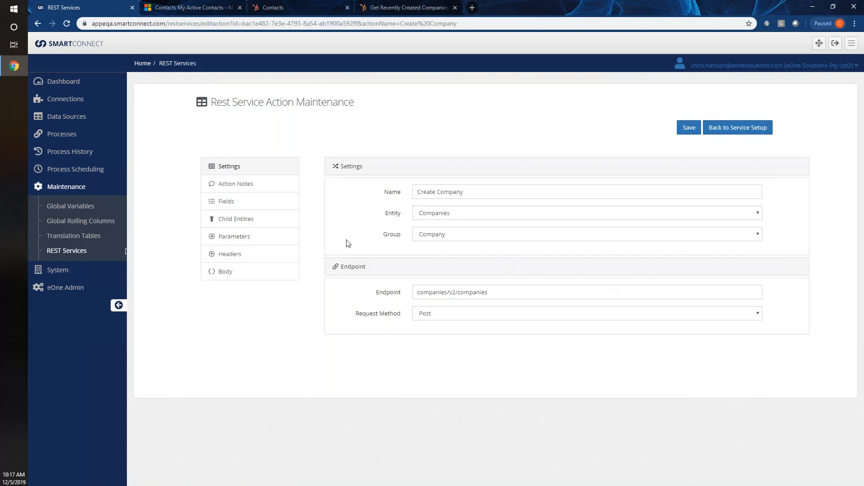
pyautogui.moveTo(497, 292); pyautogui.dragTo(399, 293)
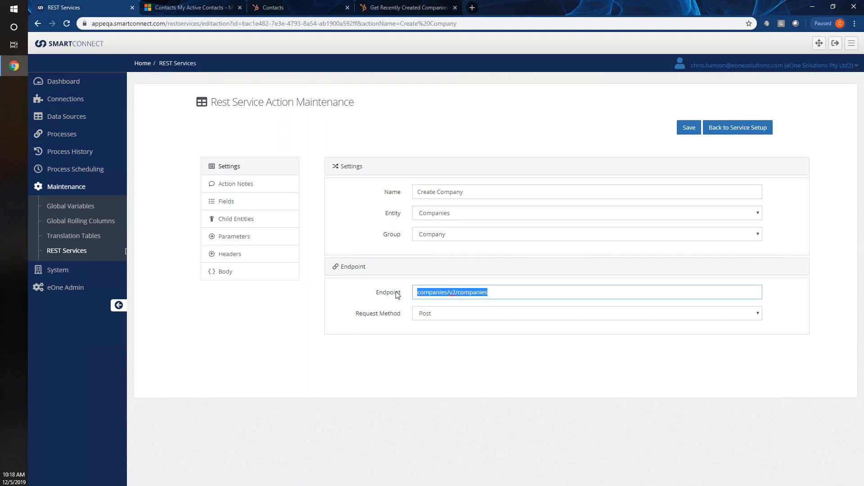
pyautogui.click(425, 315)
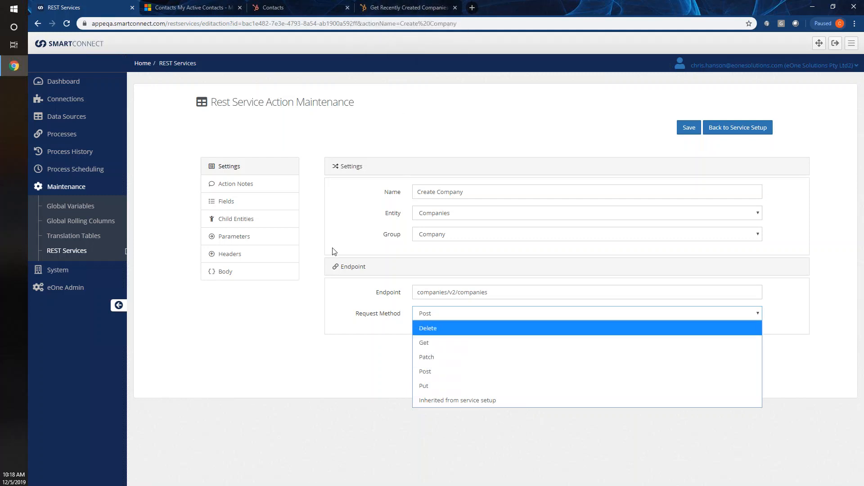
pyautogui.click(329, 306)
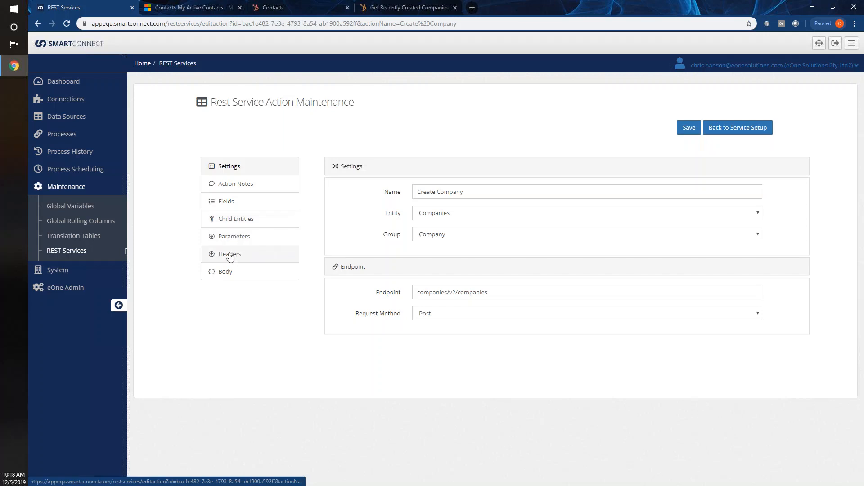
# - View the Create Company action's fields and JSON body, highlighting the name property
pyautogui.click(219, 203)
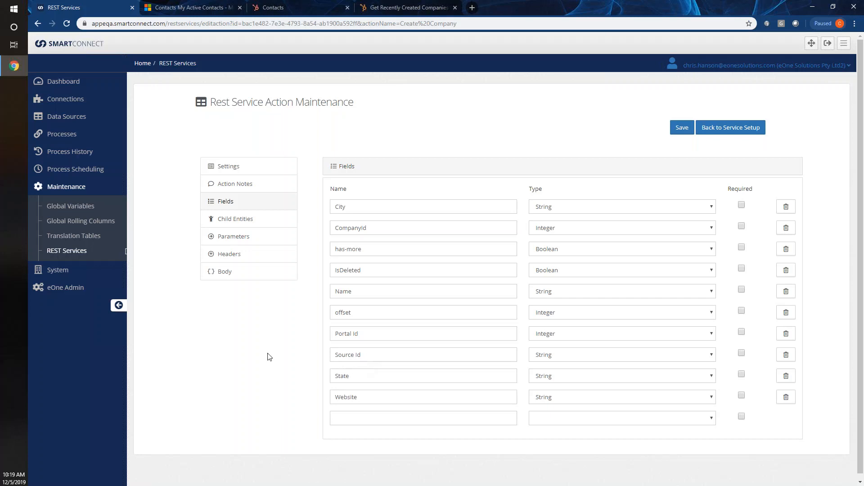
pyautogui.click(234, 275)
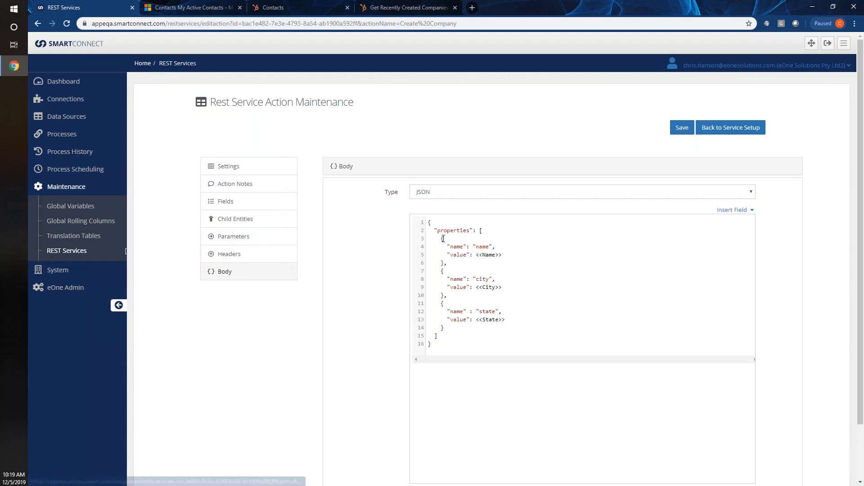
pyautogui.moveTo(450, 246); pyautogui.dragTo(501, 255)
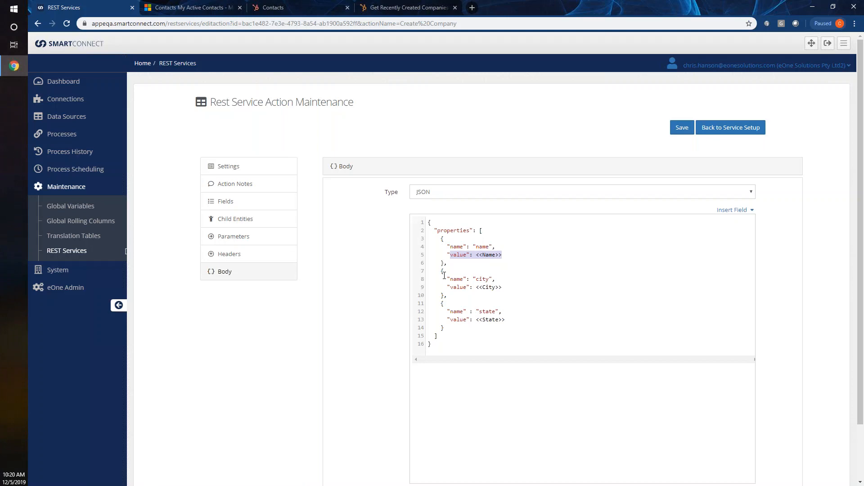
pyautogui.click(464, 255)
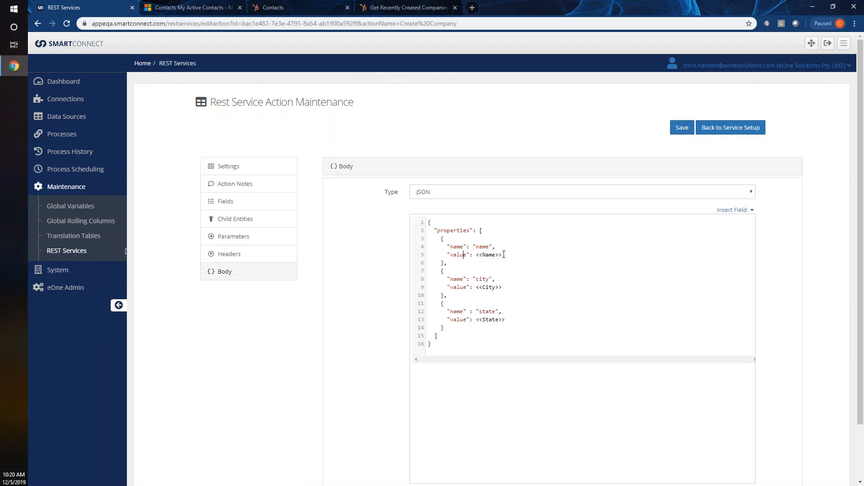
# - Highlight the name key, the value key and the Name placeholder in the body template
pyautogui.doubleClick(458, 255)
pyautogui.moveTo(493, 247)
pyautogui.mouseDown()
pyautogui.moveTo(451, 246)
pyautogui.moveTo(497, 255)
pyautogui.mouseUp()
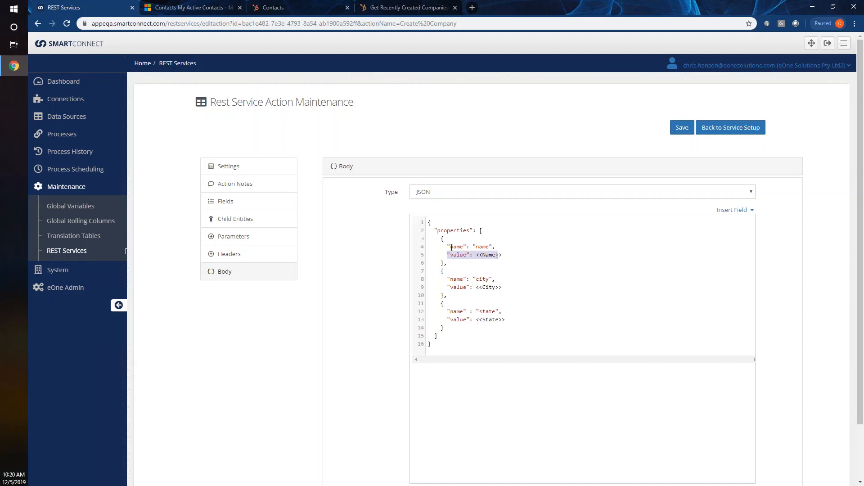
pyautogui.doubleClick(488, 254)
pyautogui.doubleClick(457, 246)
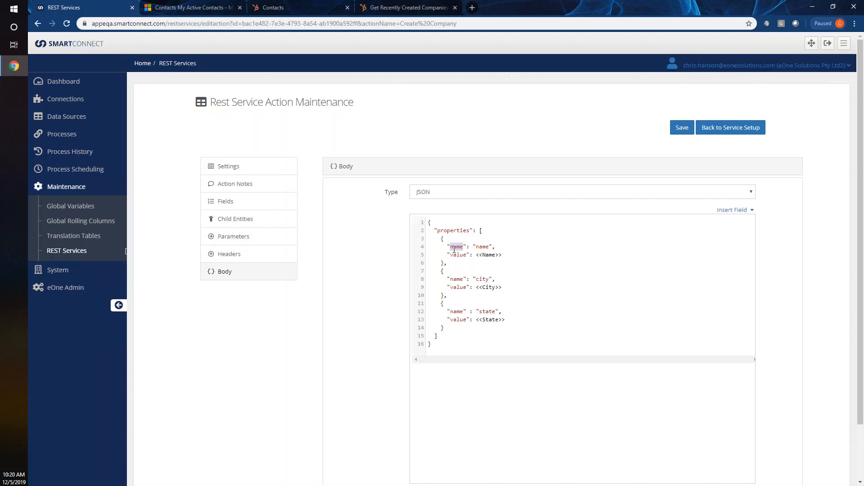
pyautogui.doubleClick(481, 247)
# - Search the web for 'zendesk api' in a new browser tab
pyautogui.click(472, 8)
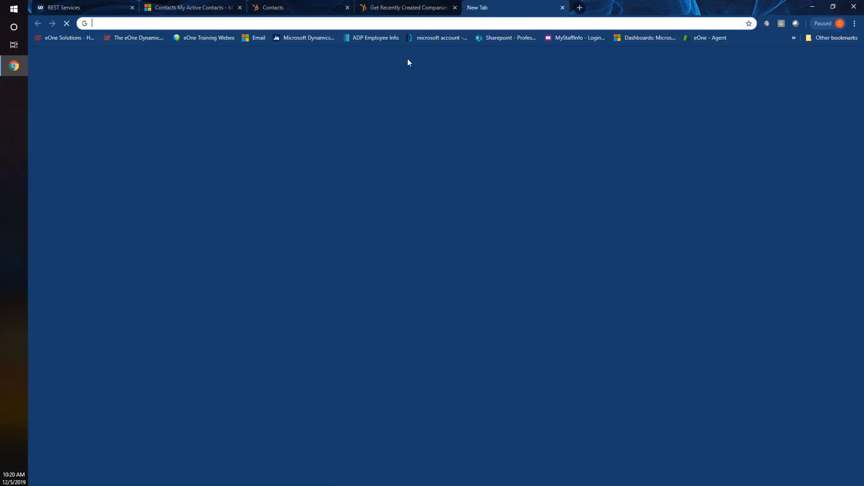
pyautogui.write('zendes')
pyautogui.press('BackSpace')
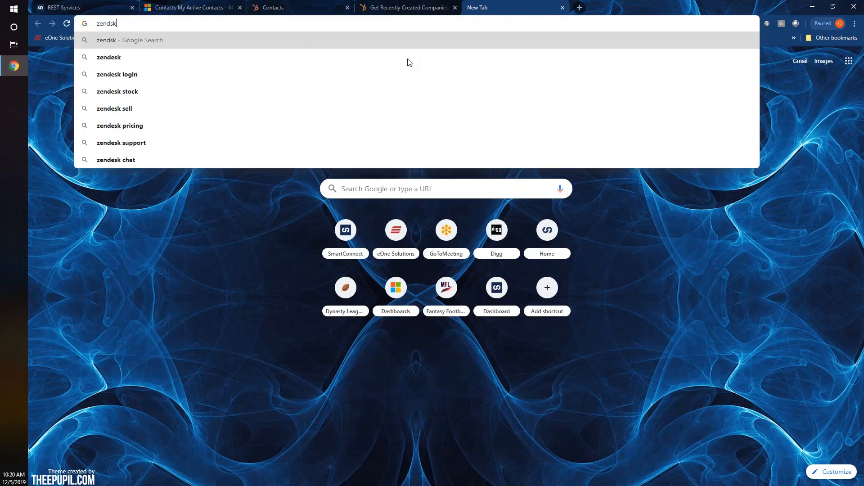
pyautogui.write('k api')
pyautogui.press('Return')
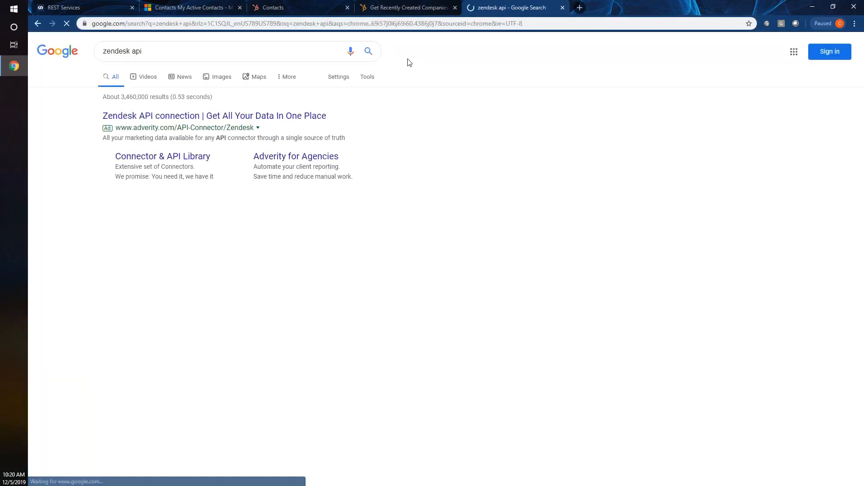
# - Navigate the Zendesk developer docs to Support API > Users > Create User
pyautogui.click(177, 204)
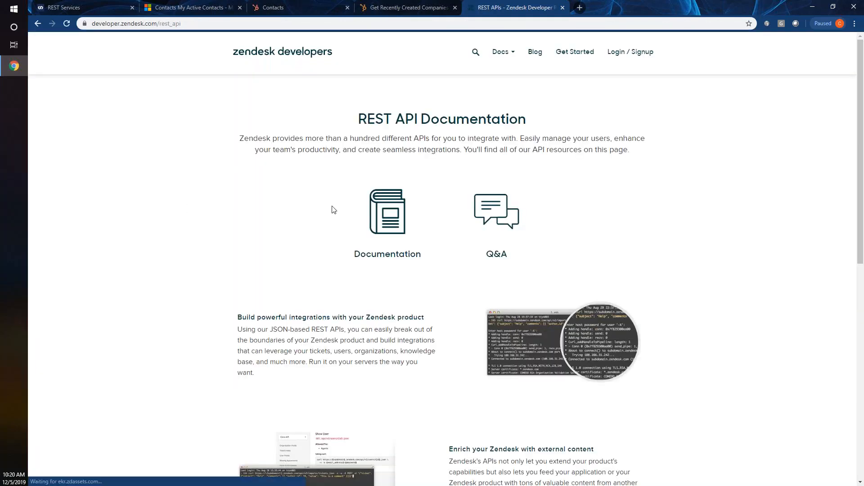
pyautogui.click(390, 220)
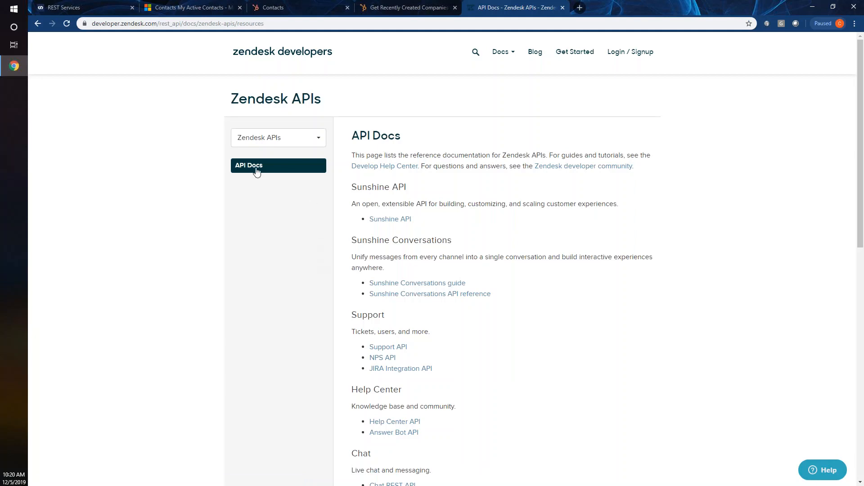
pyautogui.scroll(-1, 347, 291)
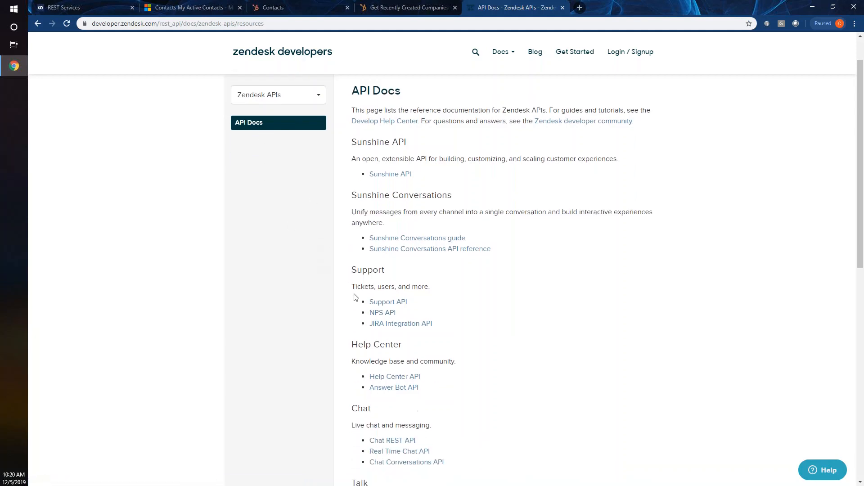
pyautogui.click(375, 302)
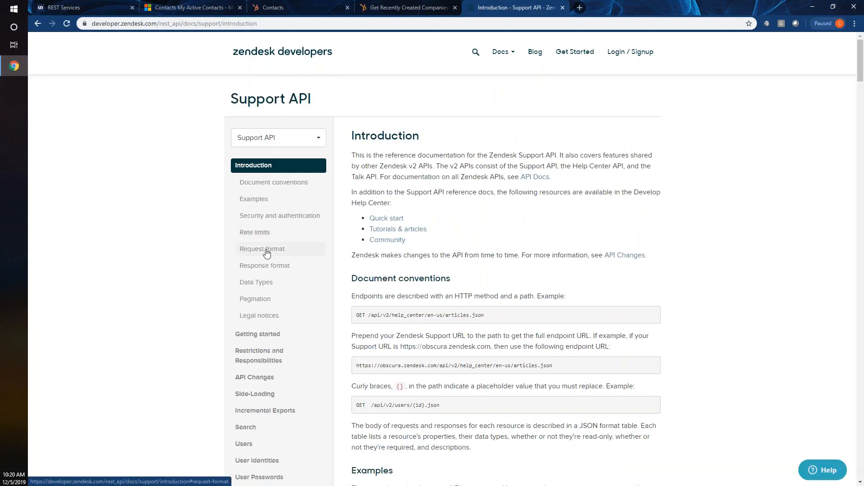
pyautogui.scroll(-5, 267, 256)
pyautogui.click(247, 220)
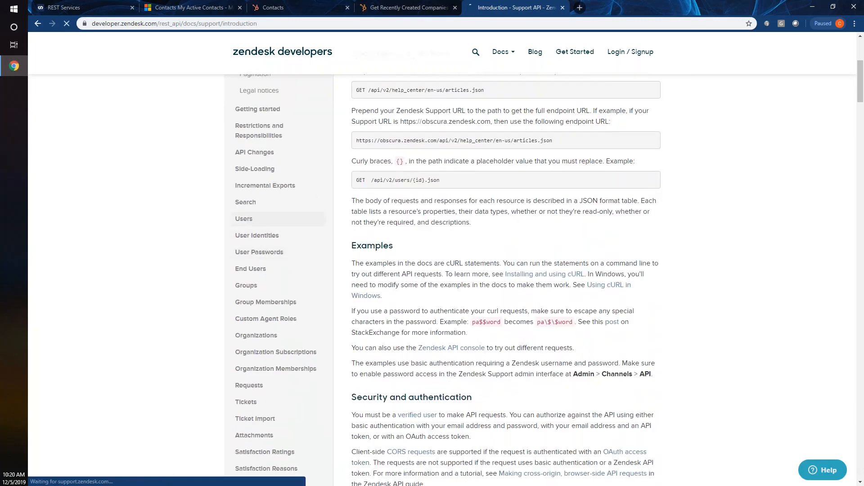
pyautogui.scroll(-2, 335, 265)
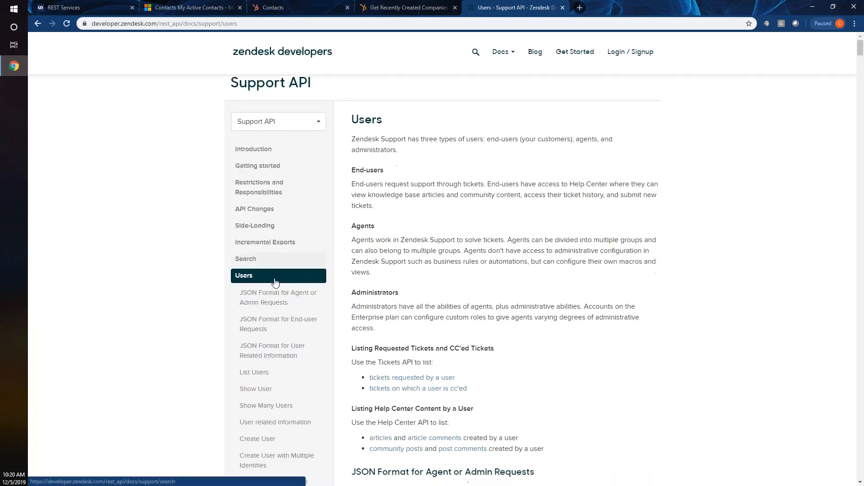
pyautogui.scroll(-2, 266, 316)
pyautogui.click(264, 276)
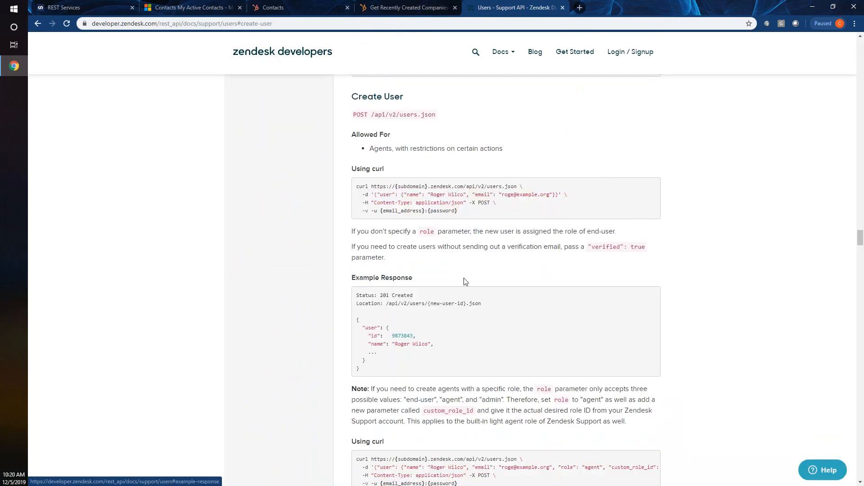
# - Scroll through the Create User section and select part of its JSON example
pyautogui.scroll(-2, 443, 274)
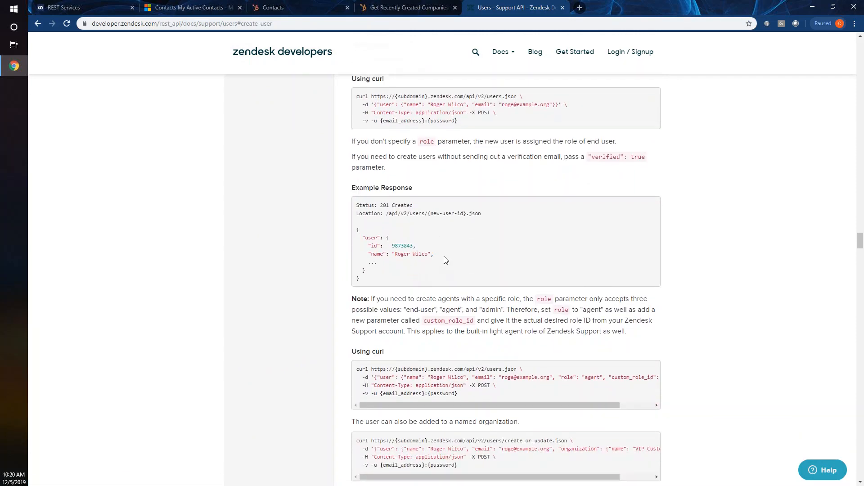
pyautogui.scroll(-2, 436, 261)
pyautogui.scroll(4, 405, 234)
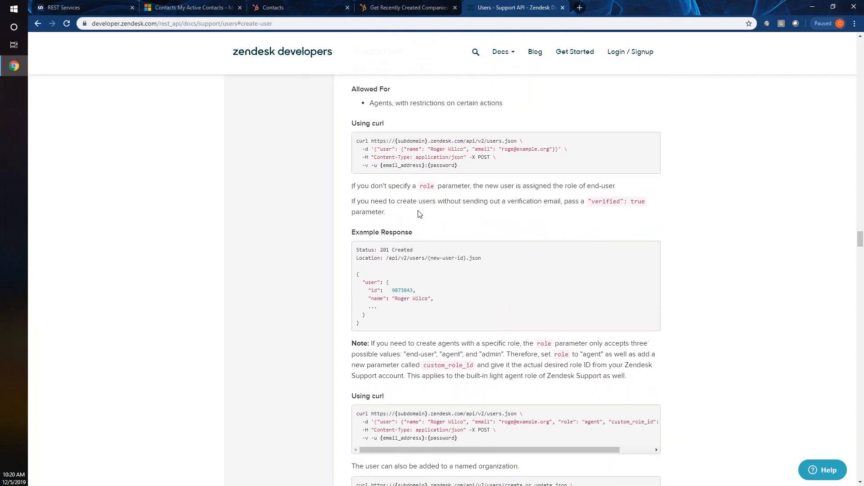
pyautogui.scroll(-6, 392, 216)
pyautogui.scroll(-14, 419, 214)
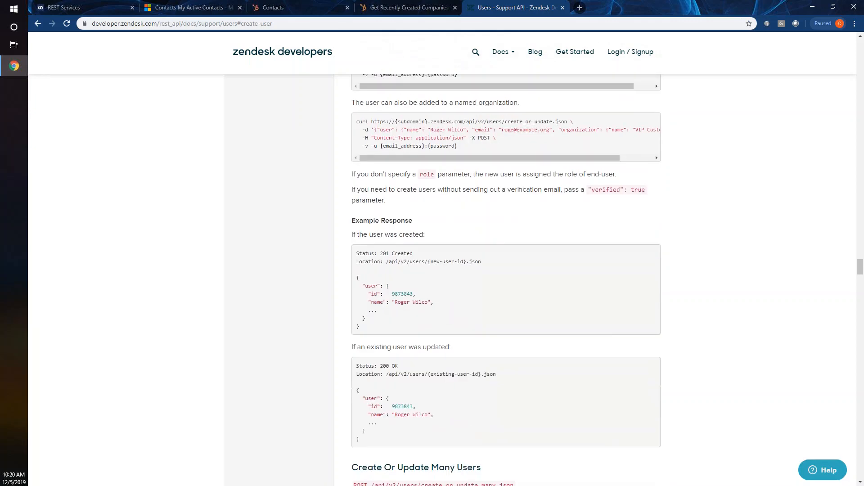
pyautogui.scroll(-4, 386, 261)
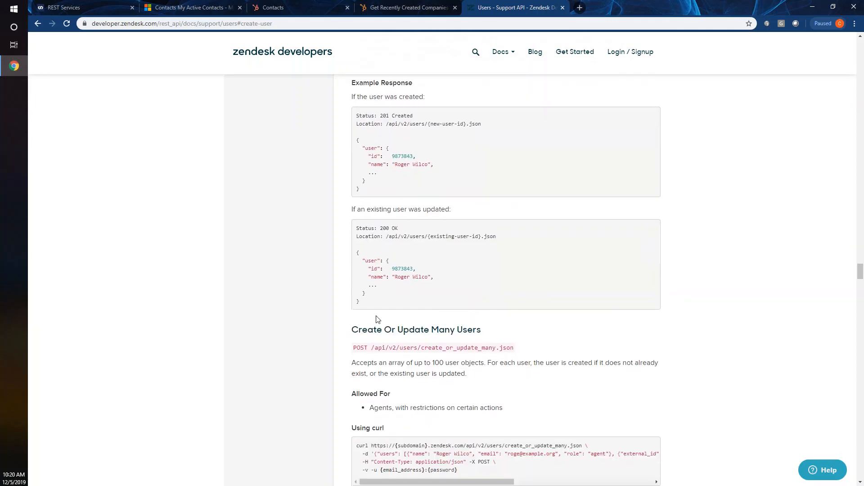
pyautogui.scroll(2, 387, 261)
pyautogui.moveTo(363, 218); pyautogui.dragTo(381, 256)
pyautogui.click(370, 270)
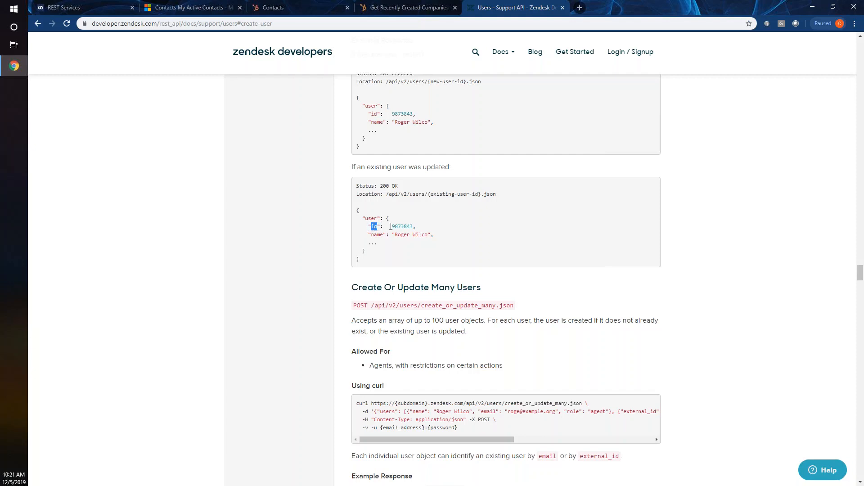
# - Highlight the example id 9873843 and the user's name key and value in the response
pyautogui.moveTo(390, 226); pyautogui.dragTo(413, 227)
pyautogui.doubleClick(370, 234)
pyautogui.moveTo(392, 226); pyautogui.dragTo(413, 227)
pyautogui.doubleClick(377, 235)
pyautogui.doubleClick(401, 235)
pyautogui.doubleClick(376, 234)
pyautogui.doubleClick(402, 227)
pyautogui.doubleClick(401, 235)
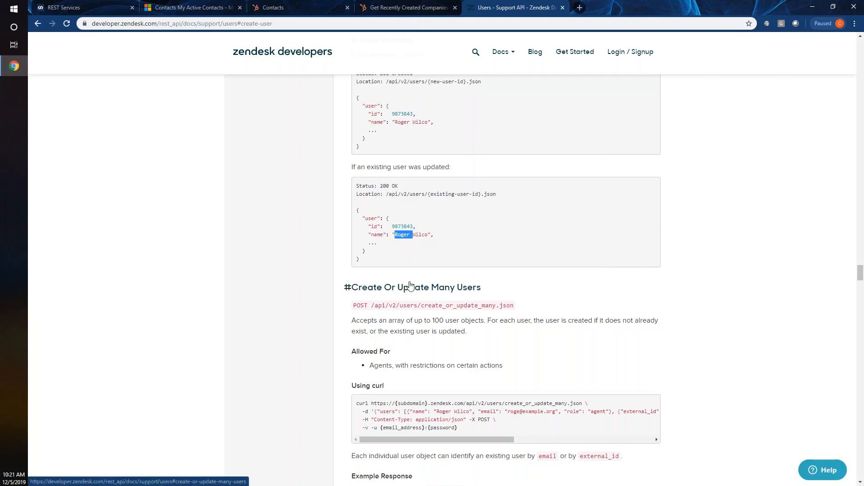
pyautogui.click(401, 13)
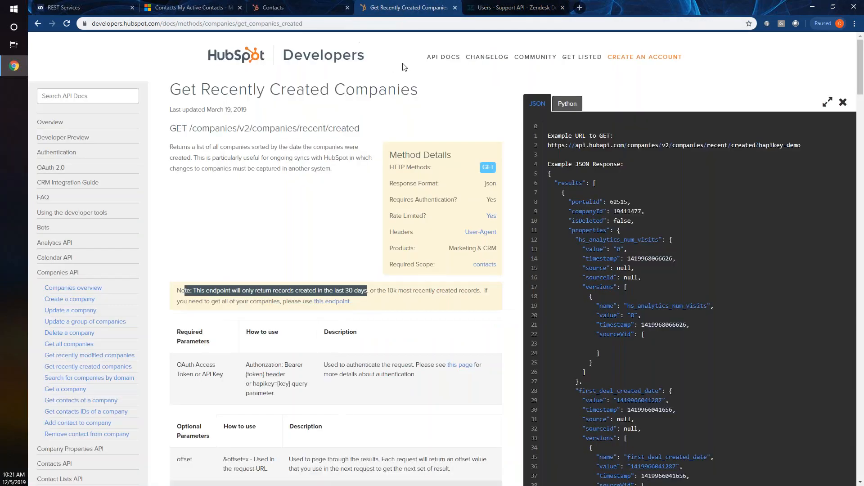
# - Open HubSpot's Create a Company docs and highlight the name entry in the example body
pyautogui.click(59, 299)
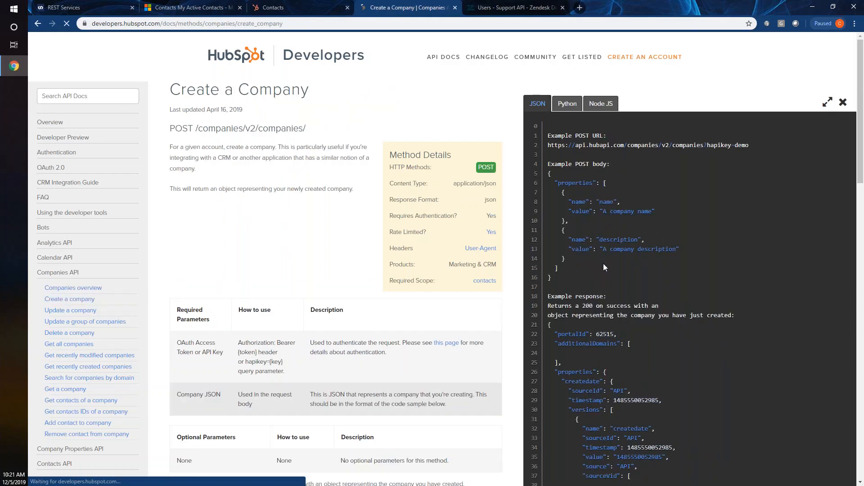
pyautogui.scroll(-2, 605, 250)
pyautogui.scroll(-3, 605, 251)
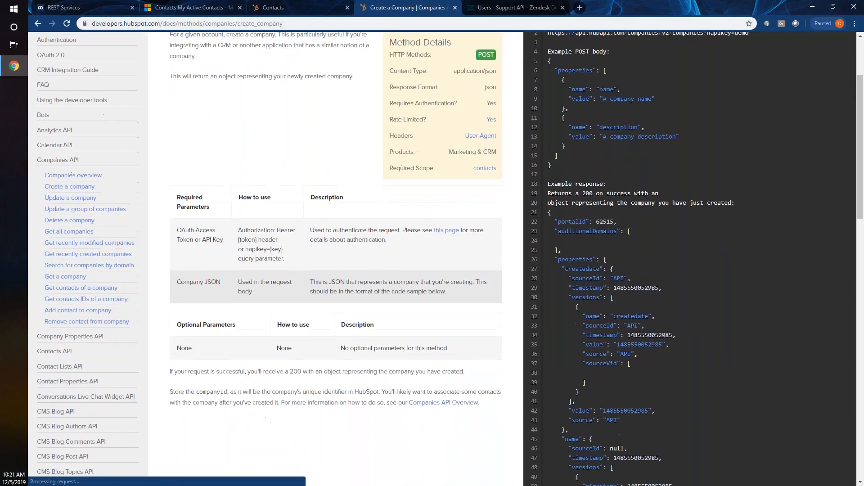
pyautogui.scroll(4, 605, 247)
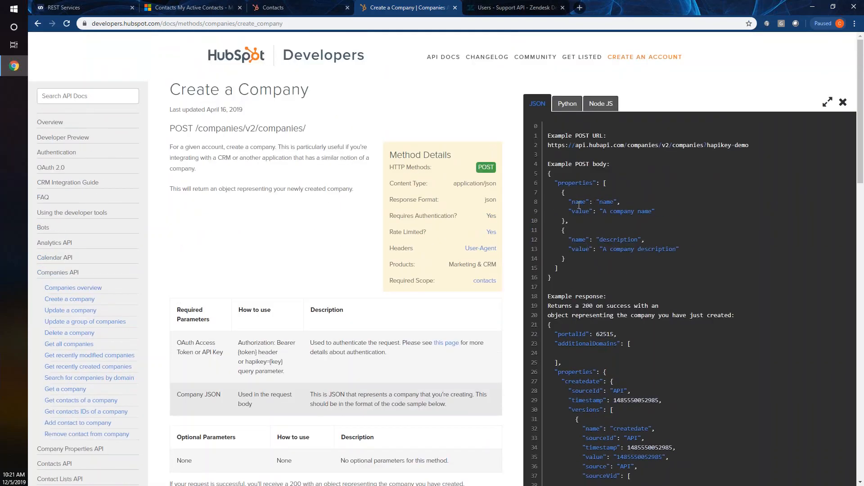
pyautogui.doubleClick(579, 203)
pyautogui.doubleClick(580, 211)
pyautogui.doubleClick(618, 211)
pyautogui.click(619, 203)
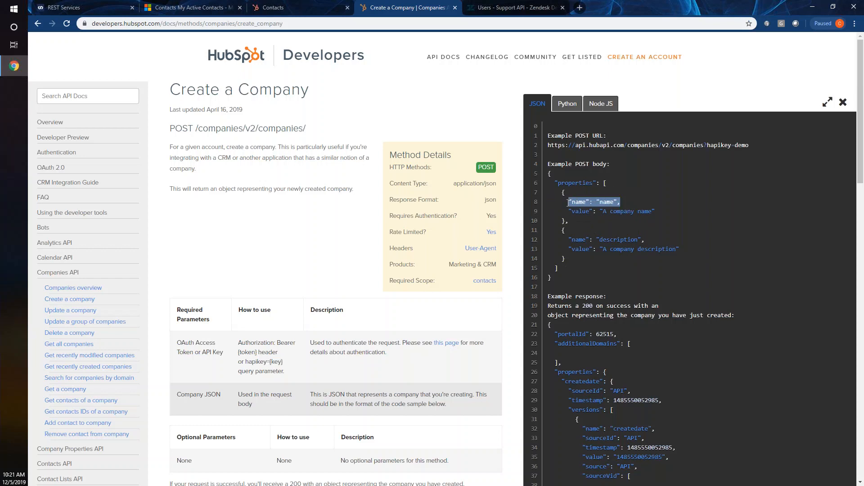
# - Highlight the description entry and the sample company name and description values
pyautogui.moveTo(645, 240); pyautogui.dragTo(567, 239)
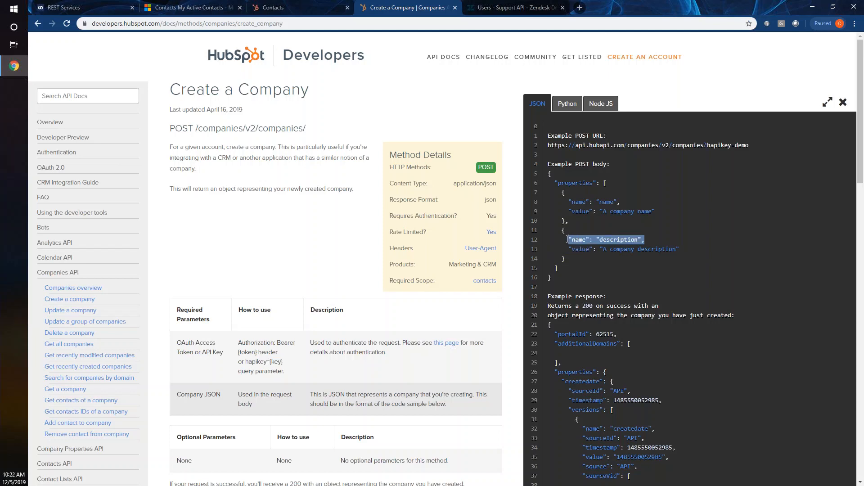
pyautogui.doubleClick(580, 212)
pyautogui.doubleClick(581, 249)
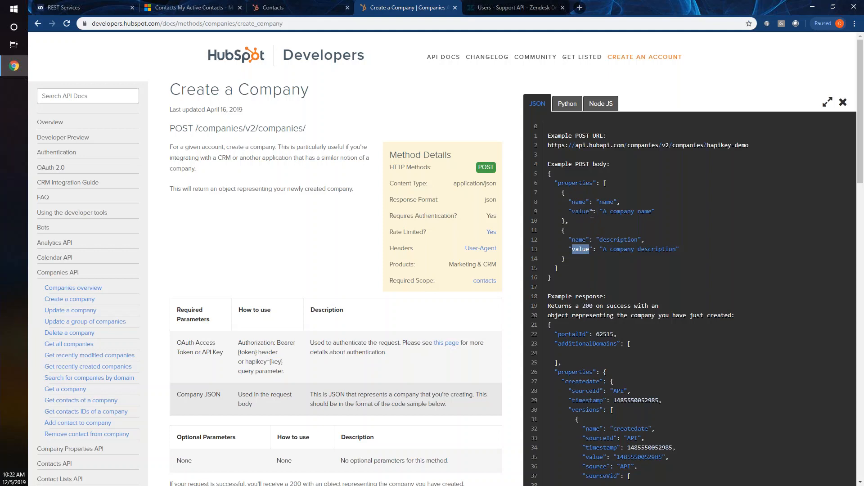
pyautogui.moveTo(597, 212); pyautogui.dragTo(655, 213)
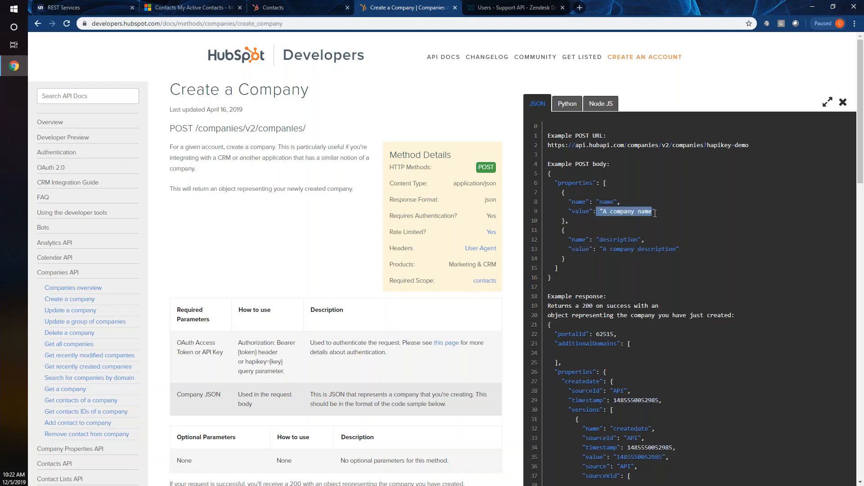
pyautogui.moveTo(679, 249); pyautogui.dragTo(599, 249)
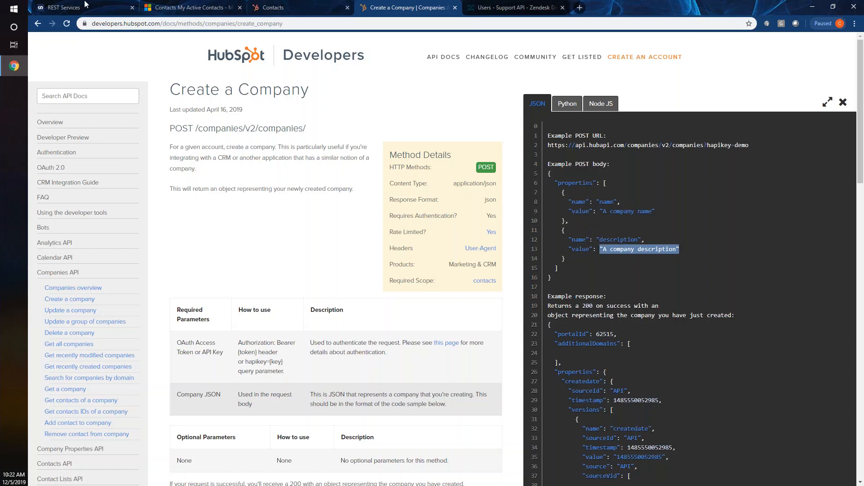
pyautogui.click(68, 7)
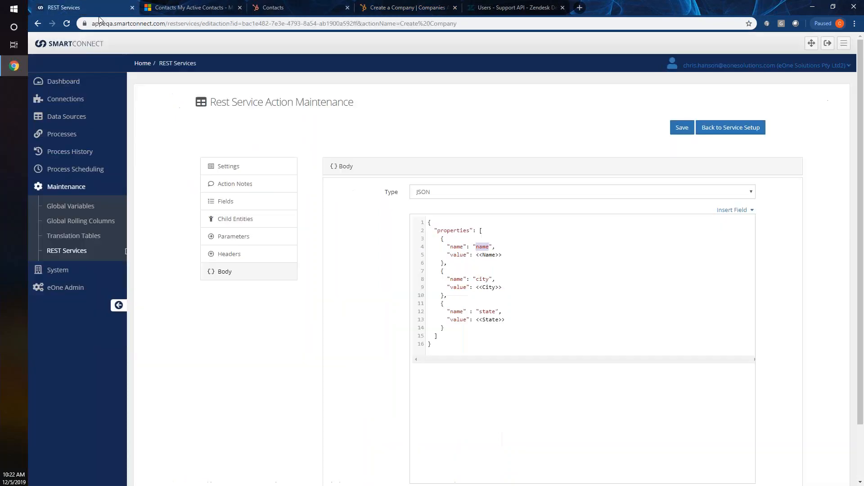
# - Highlight the Name, City and State placeholders and their value keys in the body
pyautogui.doubleClick(488, 255)
pyautogui.doubleClick(489, 287)
pyautogui.doubleClick(491, 319)
pyautogui.doubleClick(455, 255)
pyautogui.doubleClick(456, 288)
pyautogui.doubleClick(457, 320)
# - Recheck the placeholders and value keys, then show the action's fields list (City, CompanyId, Name, State, Website)
pyautogui.doubleClick(487, 255)
pyautogui.doubleClick(487, 287)
pyautogui.doubleClick(487, 312)
pyautogui.doubleClick(491, 320)
pyautogui.doubleClick(458, 320)
pyautogui.doubleClick(459, 288)
pyautogui.doubleClick(458, 254)
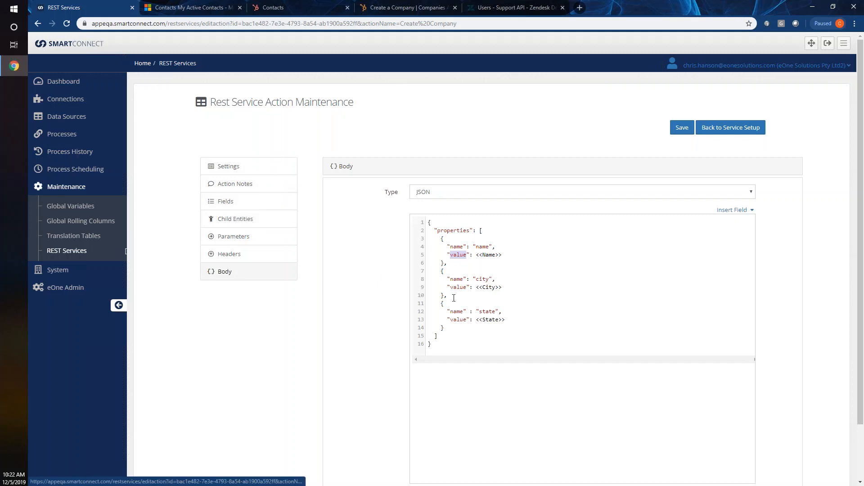
pyautogui.click(470, 329)
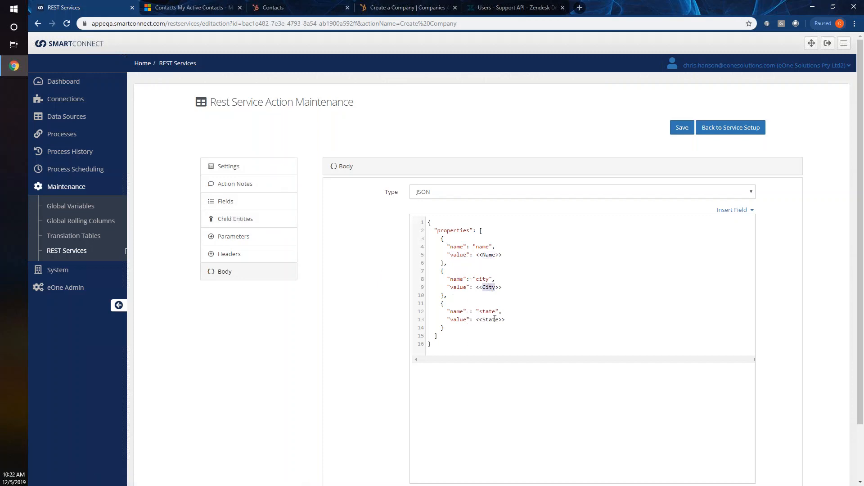
pyautogui.click(227, 203)
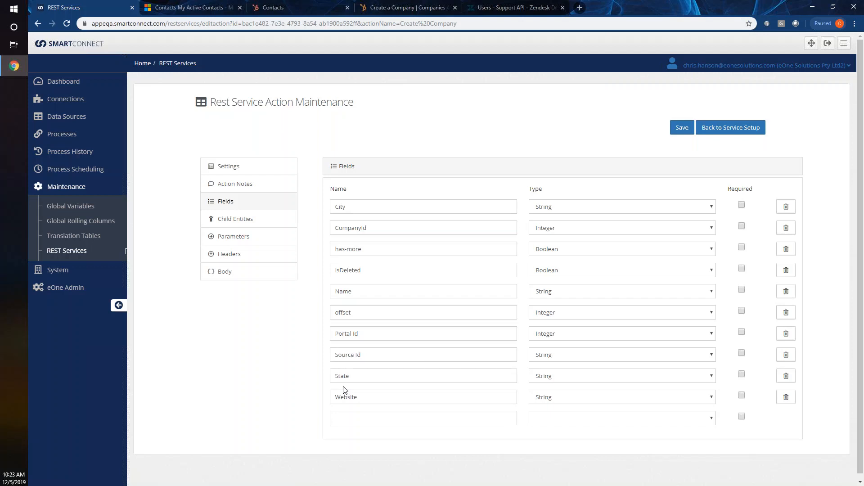
# - Return to the Create Company JSON body and inspect its <<City>> placeholder and insertable fields
pyautogui.click(233, 275)
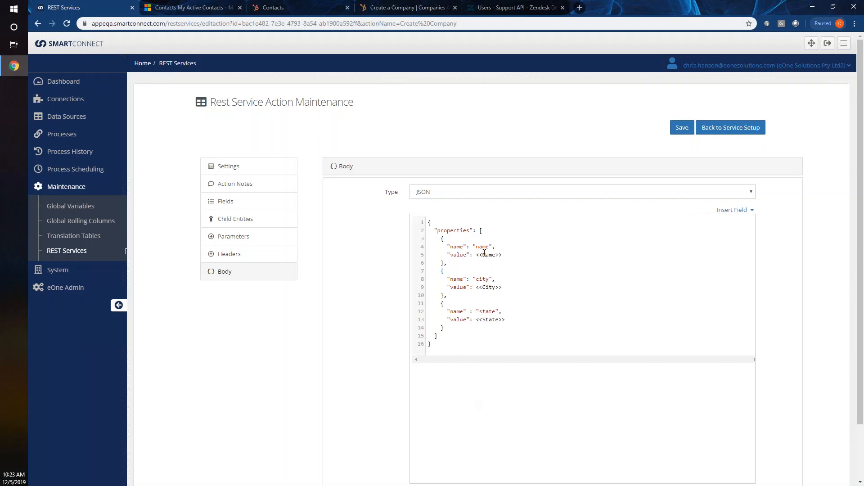
pyautogui.doubleClick(490, 286)
pyautogui.click(734, 209)
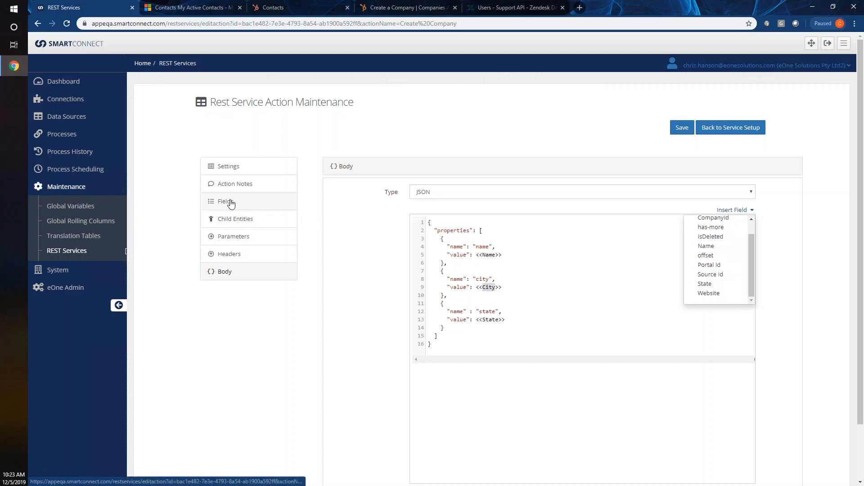
pyautogui.click(533, 277)
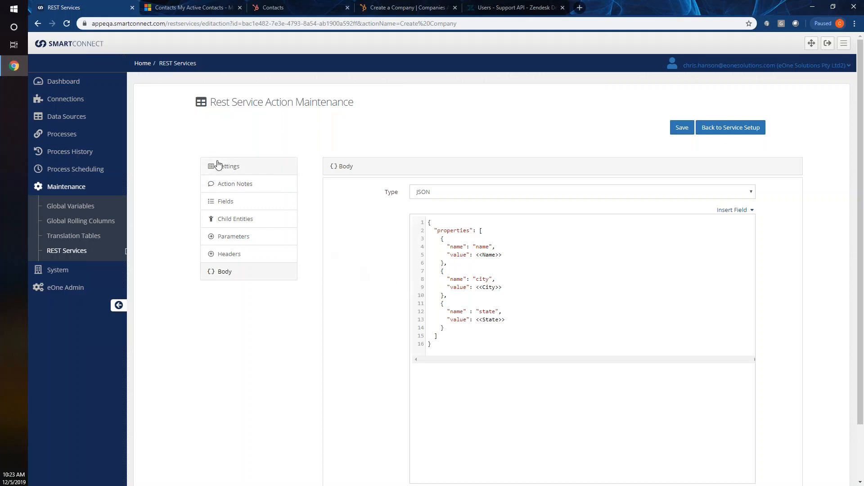
# - Check the Hubspot entry under REST Services, then bring up the Connections list
pyautogui.click(80, 250)
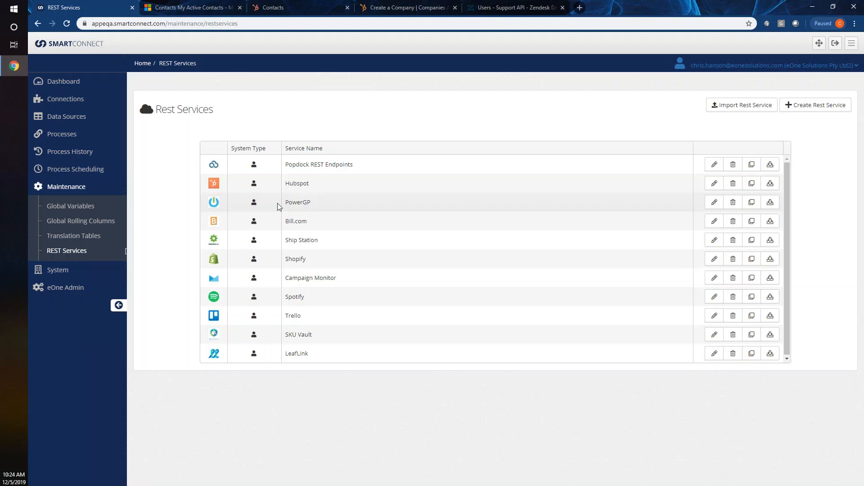
pyautogui.moveTo(318, 181); pyautogui.dragTo(215, 179)
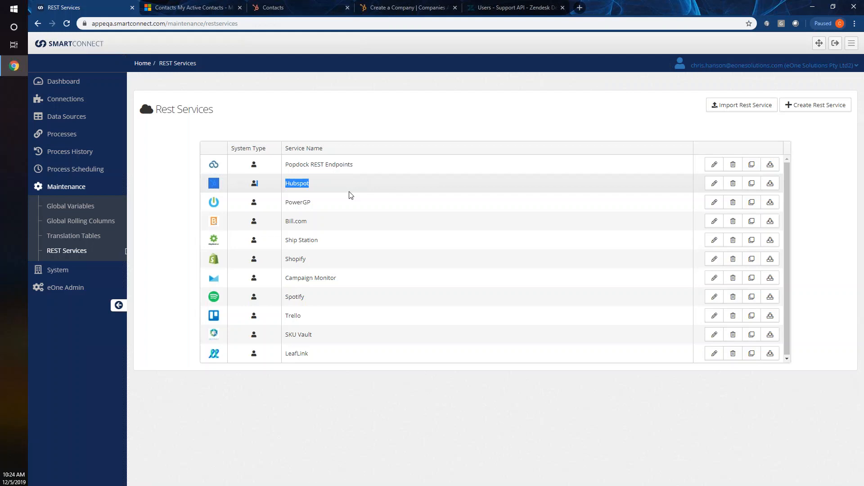
pyautogui.click(319, 187)
pyautogui.click(65, 99)
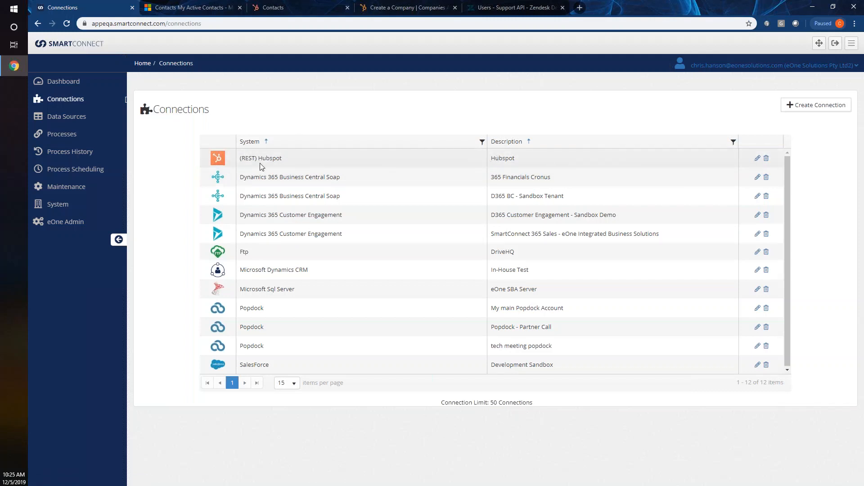
# - Re-save the Hubspot connection settings and move on to the Realtime Triggers list
pyautogui.click(758, 158)
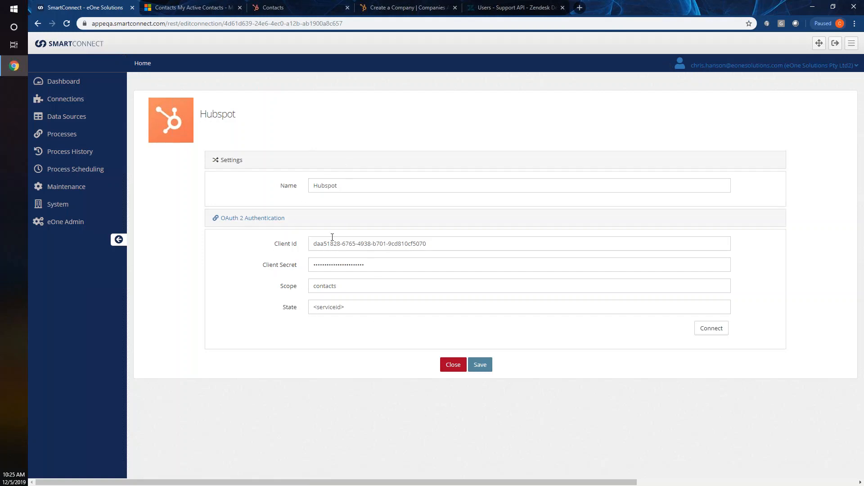
pyautogui.click(478, 363)
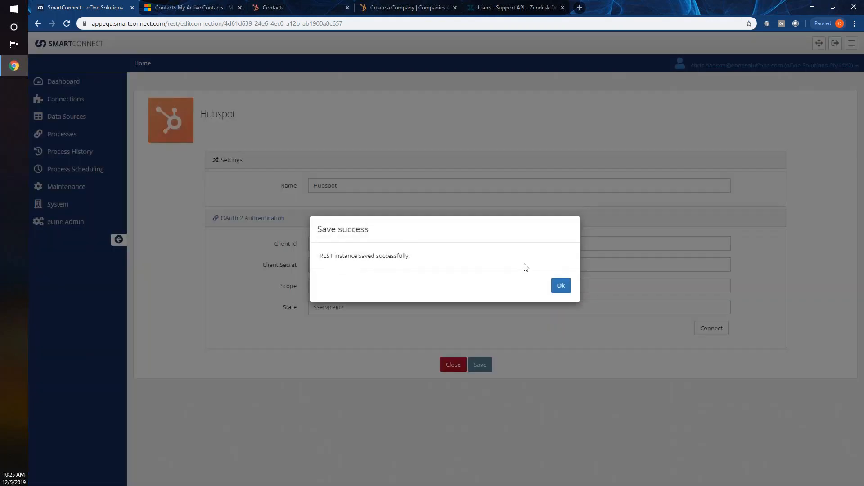
pyautogui.click(560, 286)
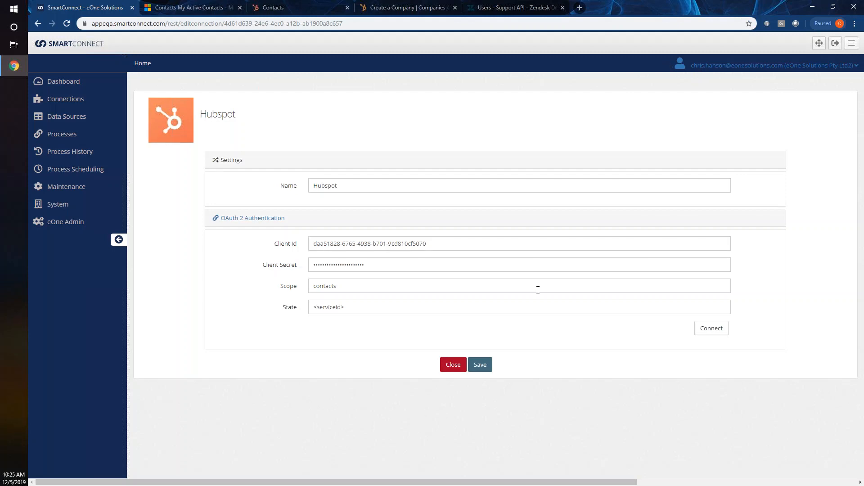
pyautogui.click(61, 136)
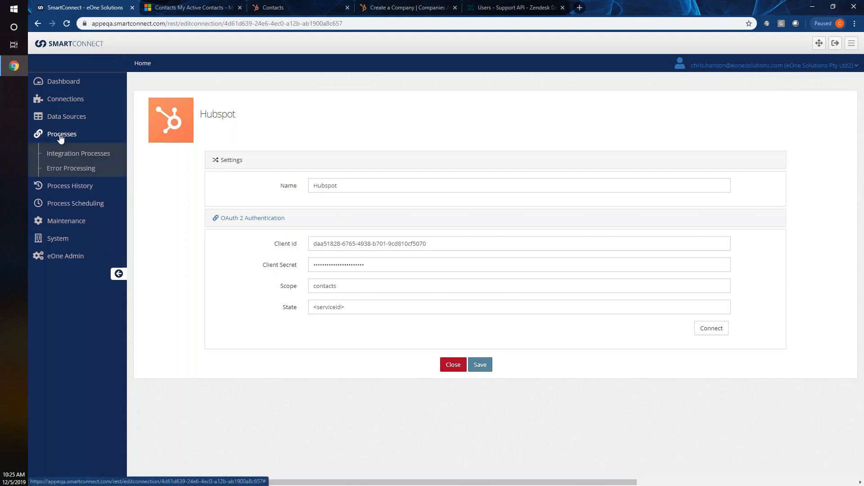
pyautogui.click(57, 118)
# - Review the D365 Account and Contact realtime triggers, then go to Integration Processes
pyautogui.click(63, 166)
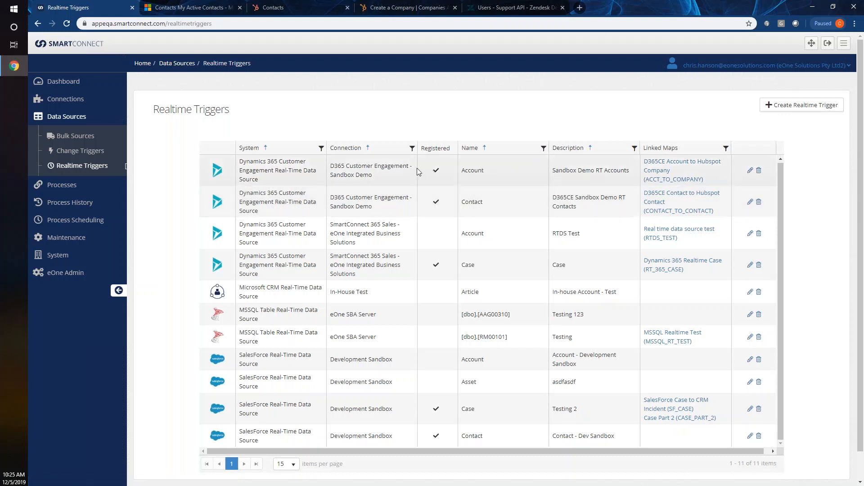
pyautogui.doubleClick(472, 170)
pyautogui.doubleClick(471, 202)
pyautogui.click(58, 185)
pyautogui.click(64, 154)
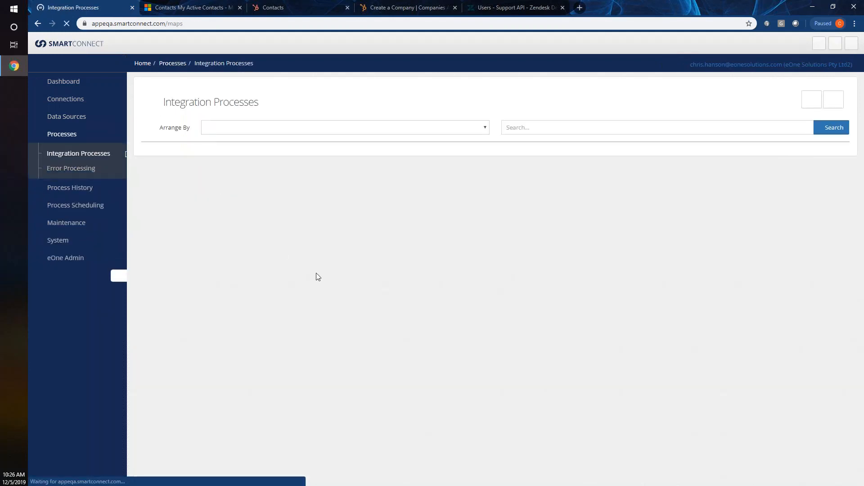
# - Open the D365CE Account to Hubspot Company process (ACCT_TO_COMPANY) for modification
pyautogui.scroll(-7, 342, 314)
pyautogui.scroll(-8, 342, 314)
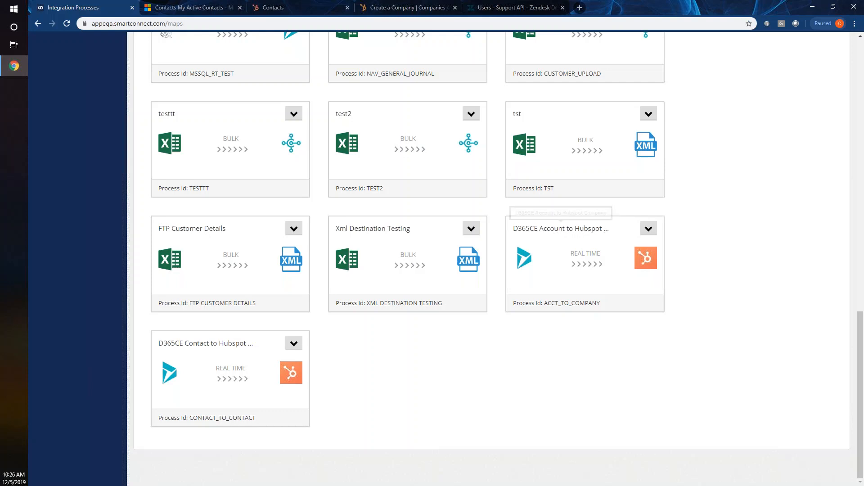
pyautogui.click(648, 229)
pyautogui.click(669, 253)
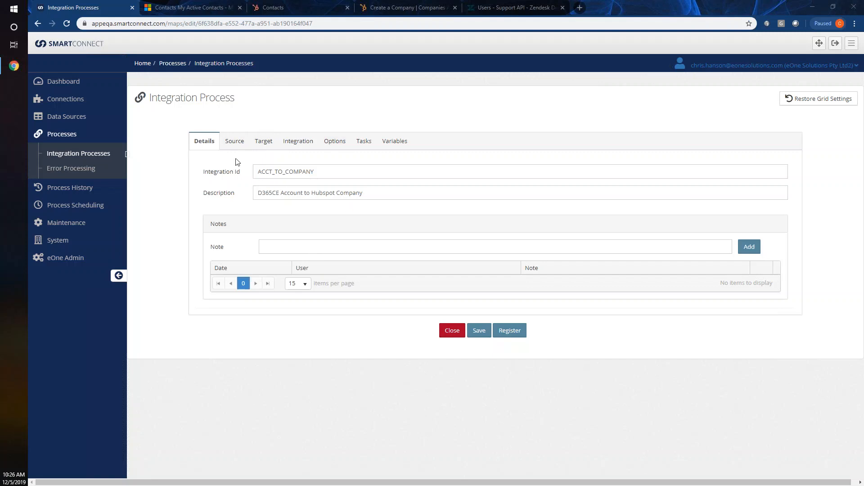
# - Review the process's source settings and confirm Hubspot as the target system
pyautogui.click(232, 141)
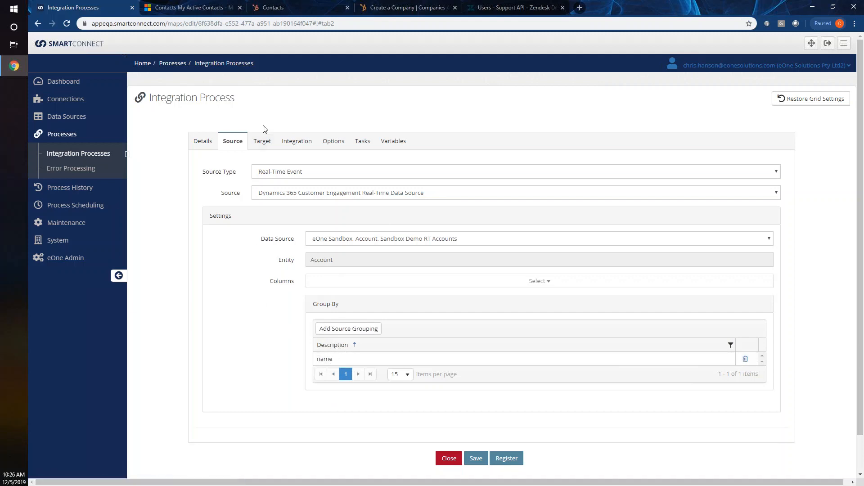
pyautogui.click(263, 141)
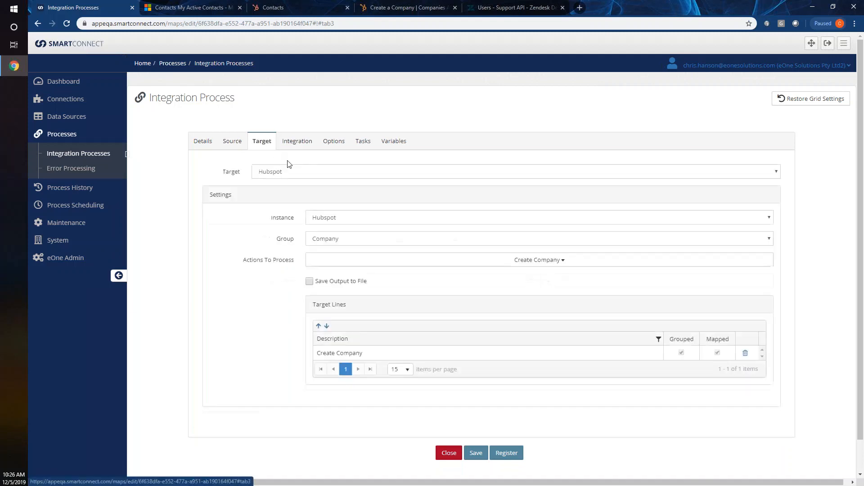
pyautogui.click(302, 173)
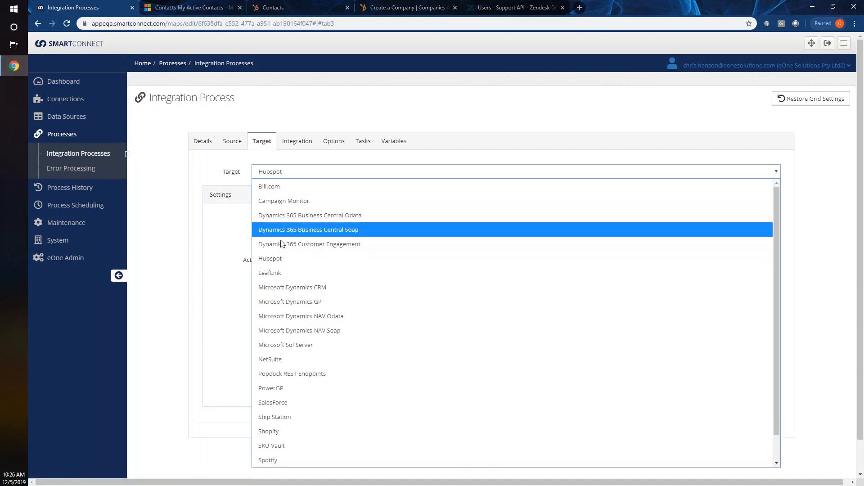
pyautogui.scroll(-1, 288, 324)
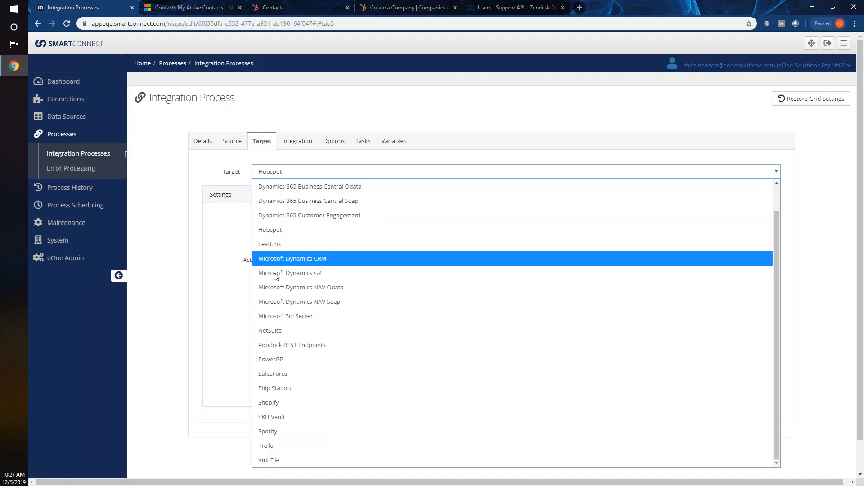
pyautogui.click(263, 231)
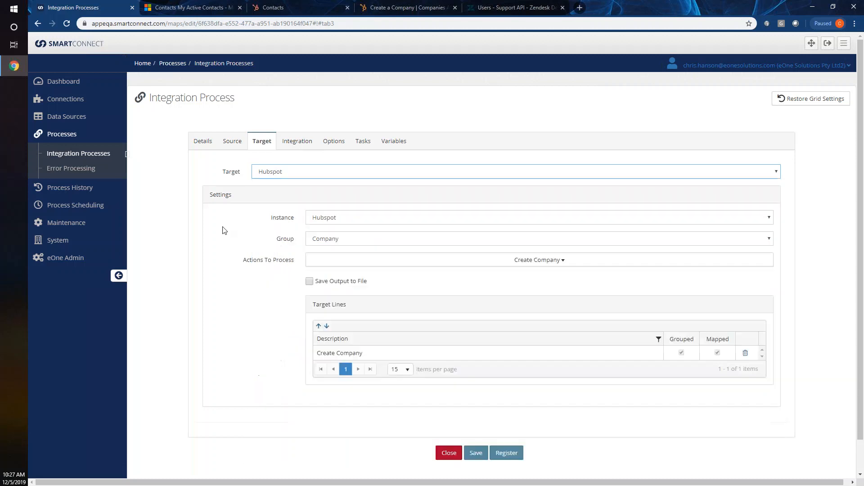
# - Keep the Company group with only the Create Company action and view its Integration grouping
pyautogui.click(347, 243)
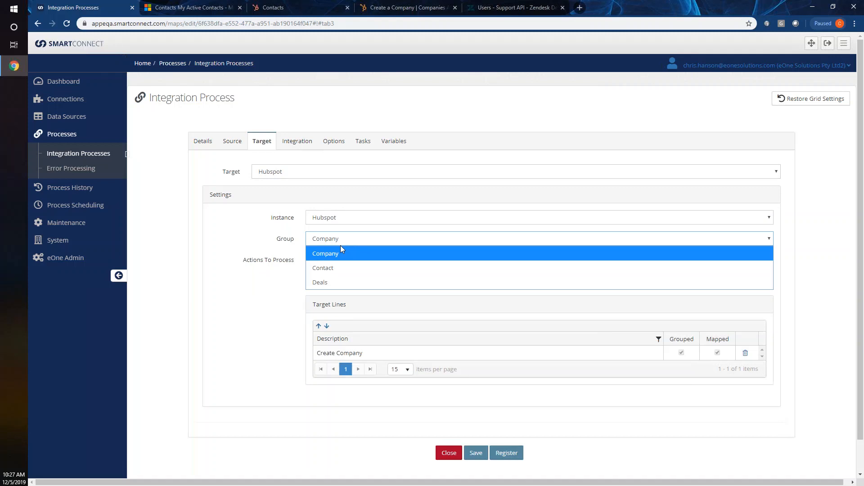
pyautogui.click(333, 240)
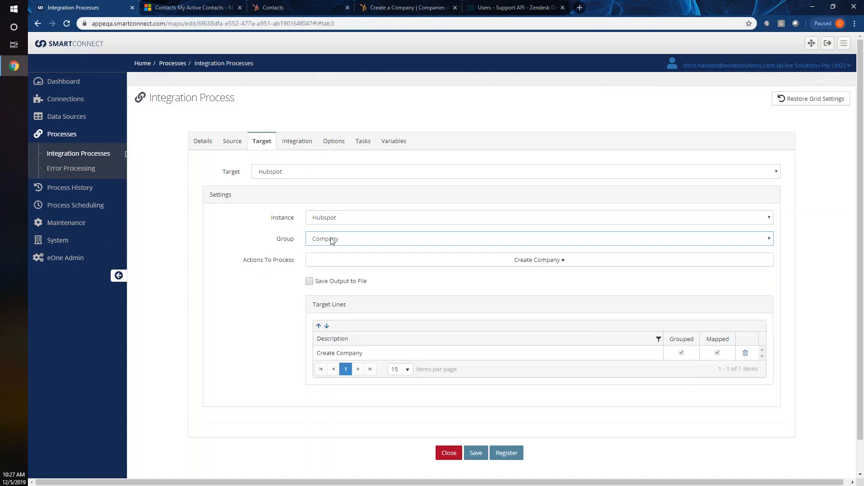
pyautogui.click(416, 261)
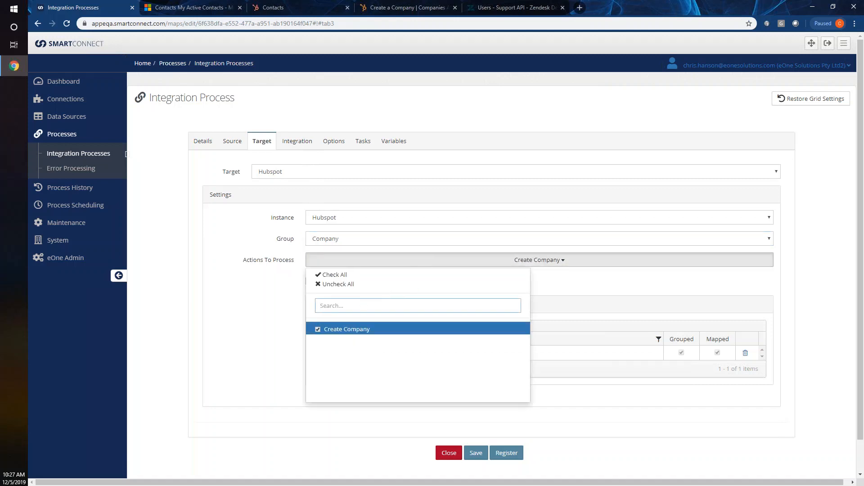
pyautogui.click(232, 309)
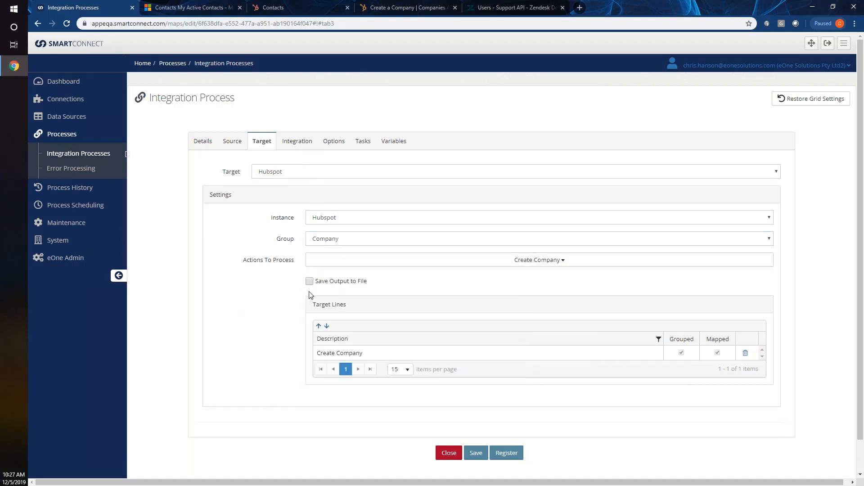
pyautogui.click(355, 354)
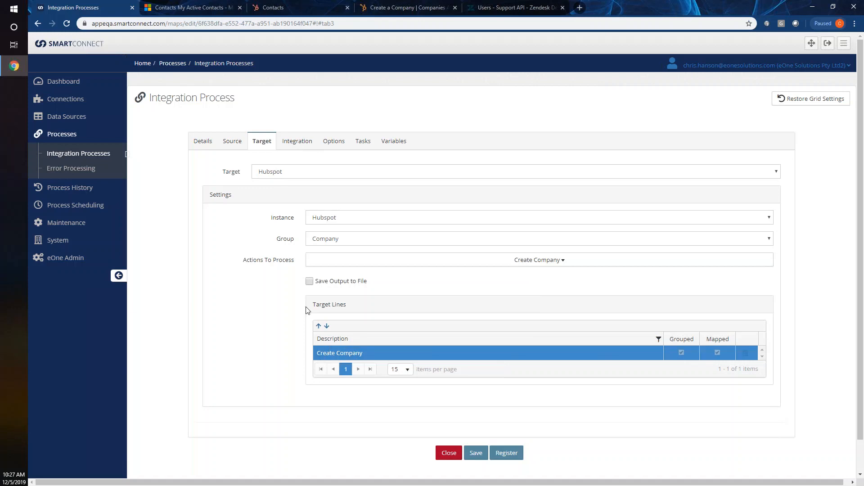
pyautogui.click(296, 142)
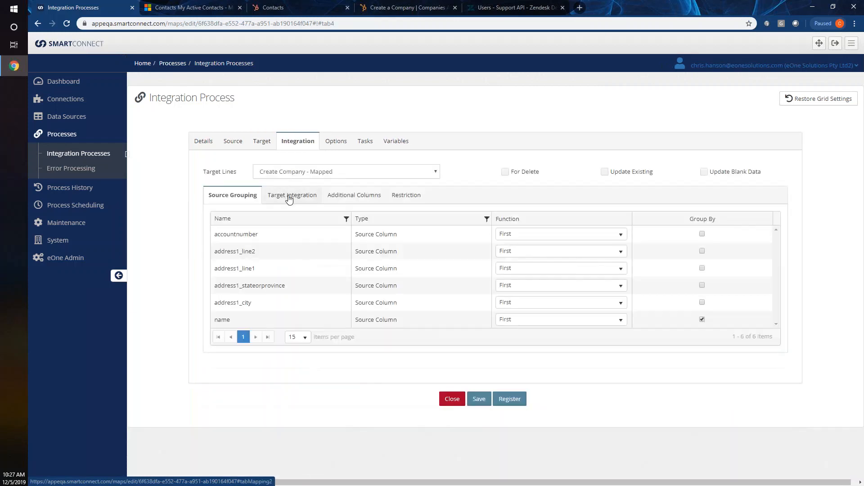
# - Inspect the Create Company target fields such as CompanyId, has-more and IsDeleted
pyautogui.click(289, 197)
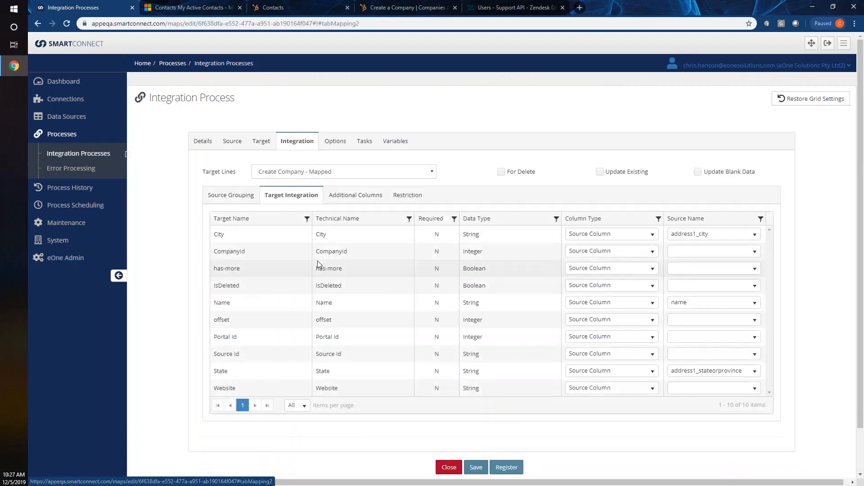
pyautogui.doubleClick(228, 251)
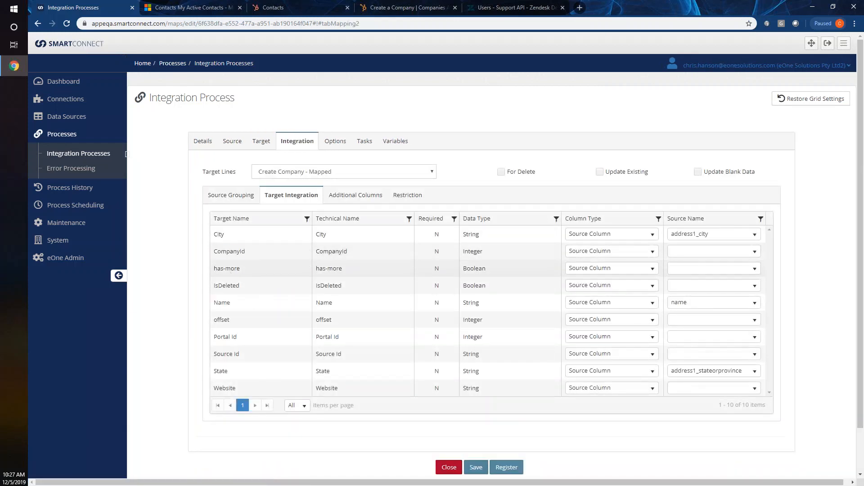
pyautogui.doubleClick(232, 268)
pyautogui.doubleClick(226, 285)
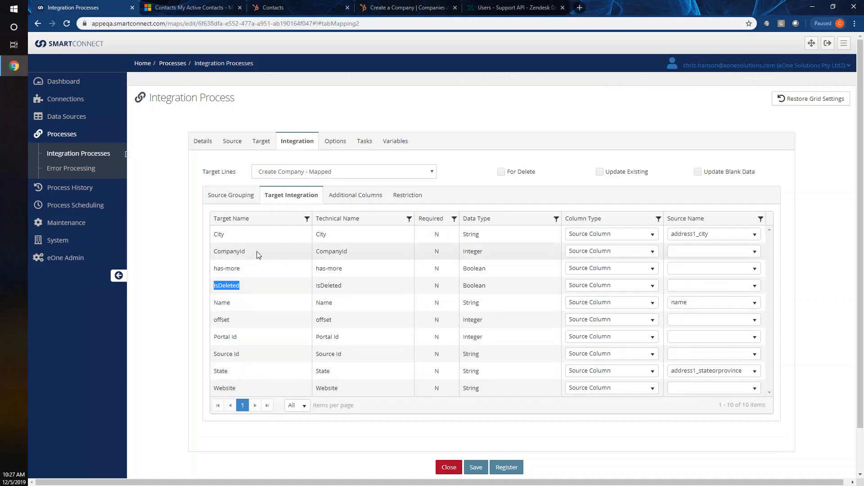
pyautogui.click(243, 250)
pyautogui.moveTo(247, 253); pyautogui.dragTo(241, 251)
pyautogui.click(242, 251)
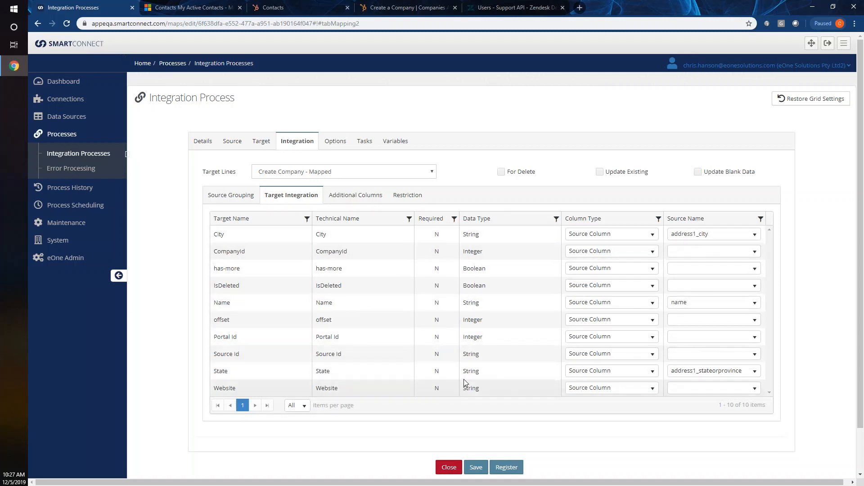
# - Leave Portal Id without a source column and close the process
pyautogui.click(702, 338)
pyautogui.click(522, 372)
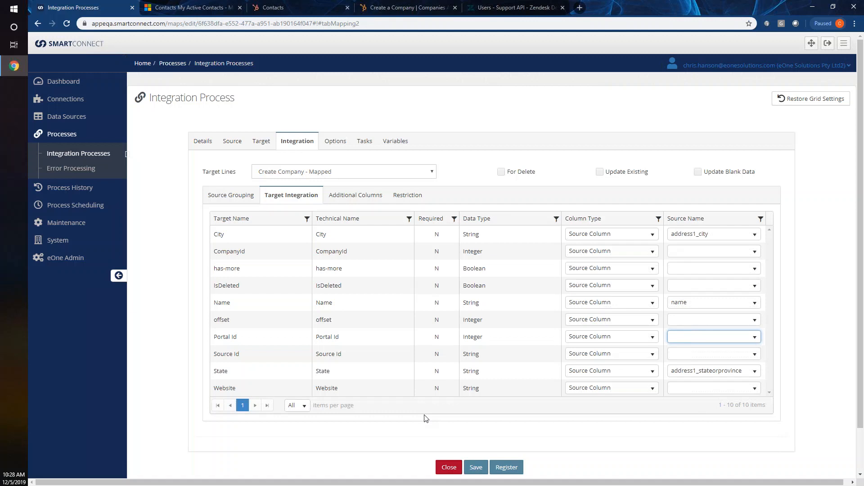
pyautogui.click(81, 158)
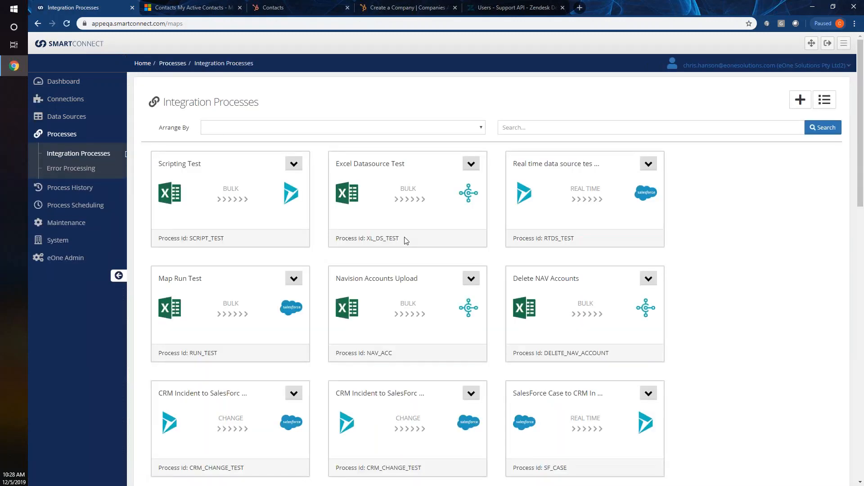
# - Scroll to the D365CE account and contact processes, then switch to Dynamics 365 Contacts
pyautogui.scroll(-10, 406, 240)
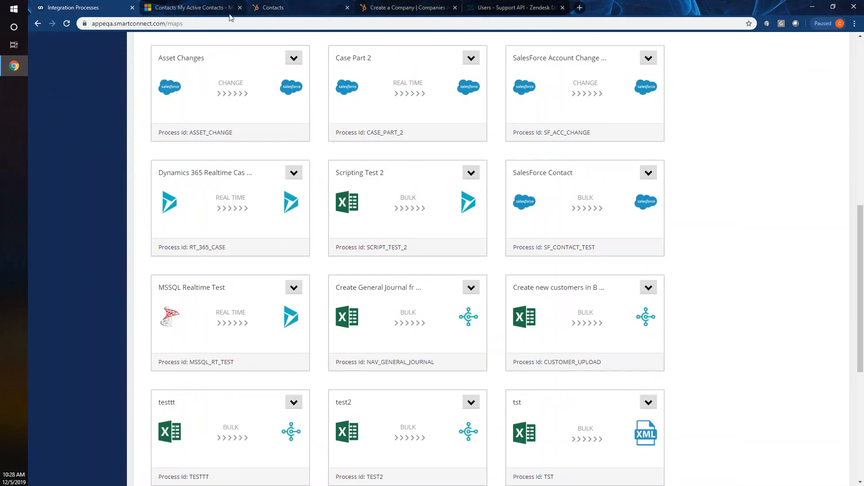
pyautogui.scroll(-7, 218, 225)
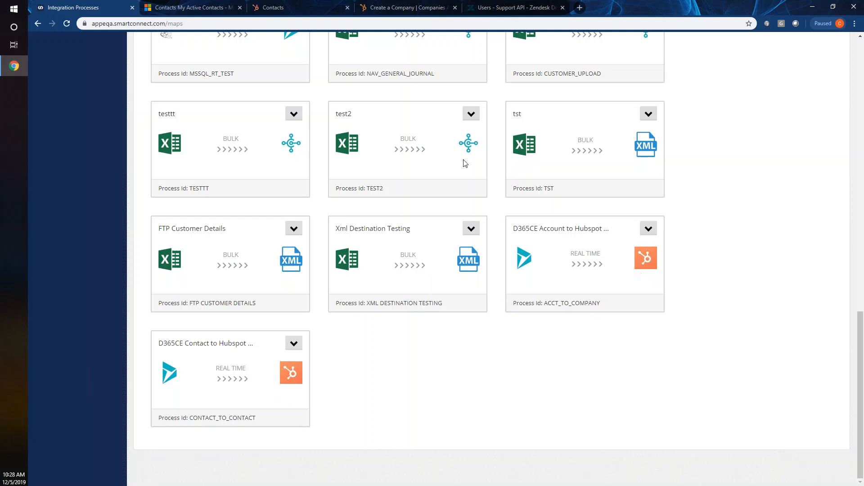
pyautogui.click(198, 6)
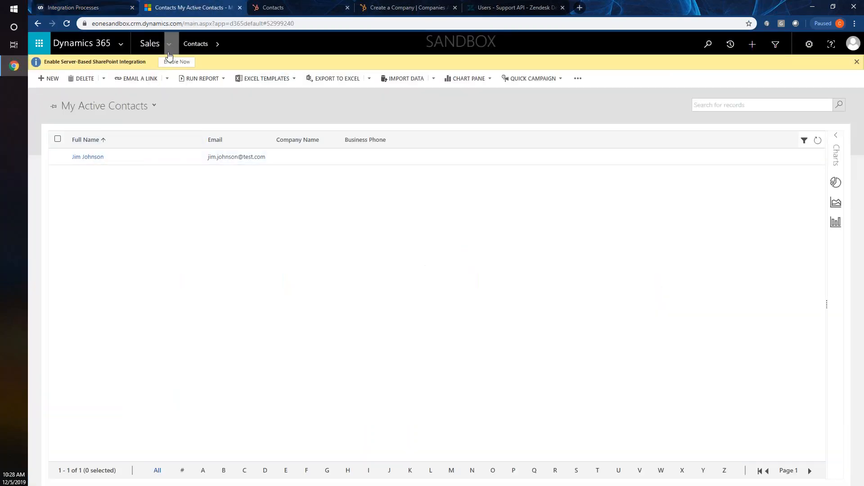
# - Start a new account named Detroit Lions with relationship type Customer
pyautogui.click(169, 43)
pyautogui.doubleClick(107, 25)
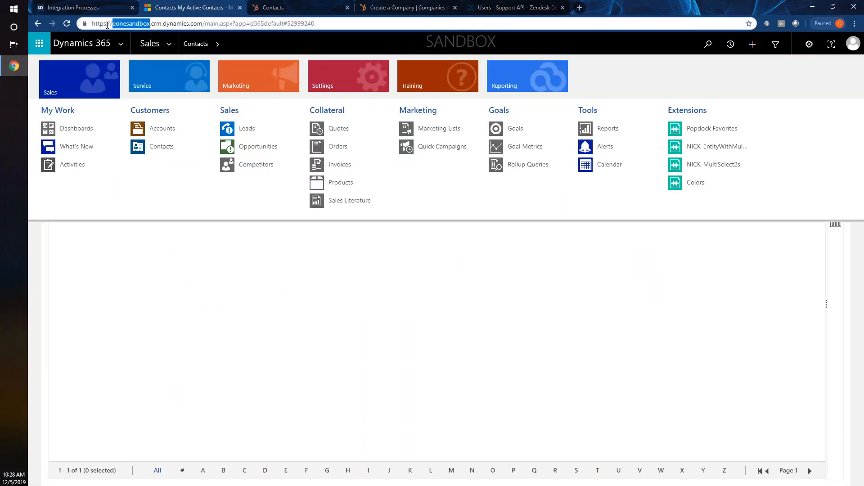
pyautogui.click(140, 134)
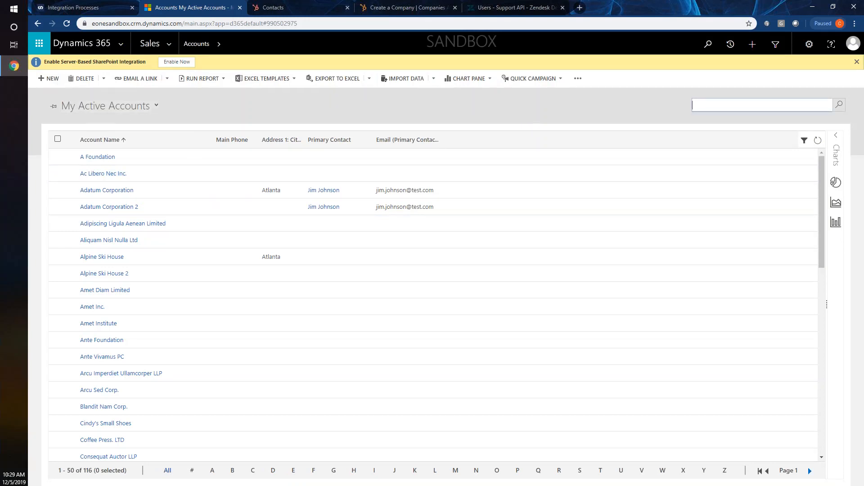
pyautogui.click(50, 79)
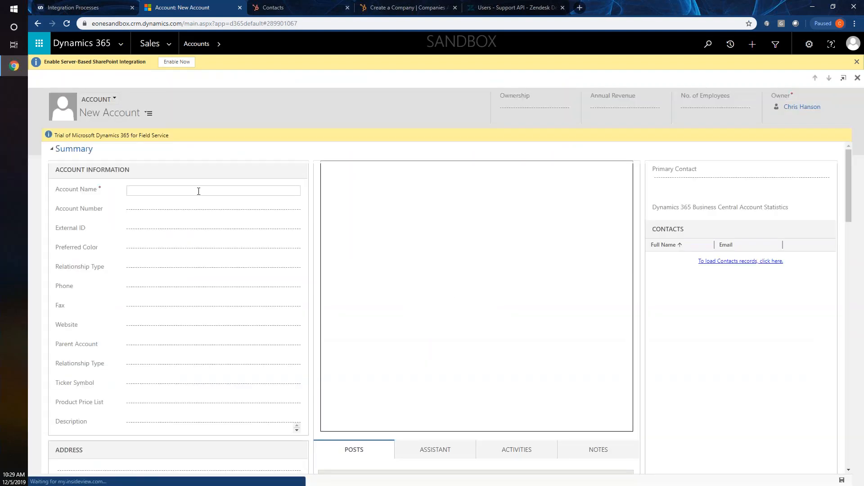
pyautogui.click(197, 189)
pyautogui.write('Detroit ')
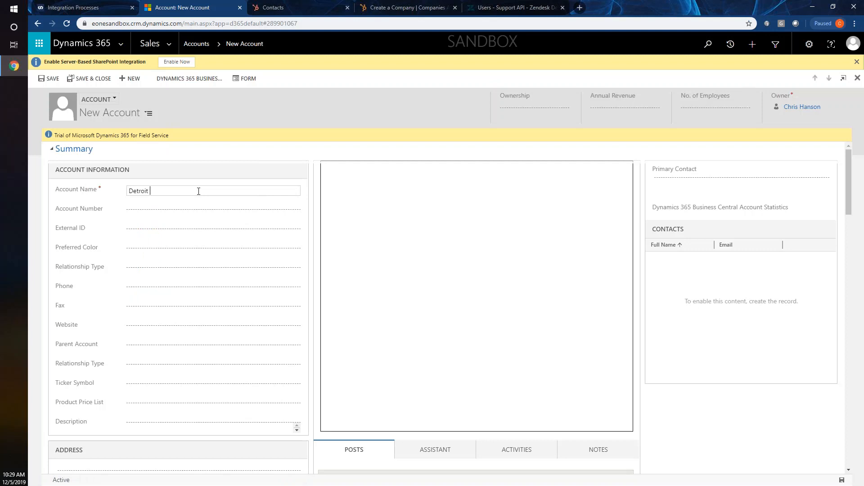
pyautogui.write('Lions')
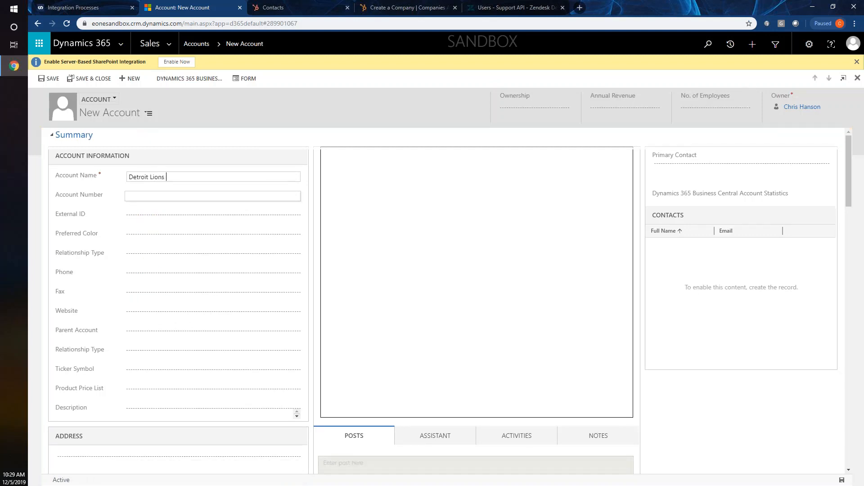
pyautogui.press('Tab')
pyautogui.press('Tab')
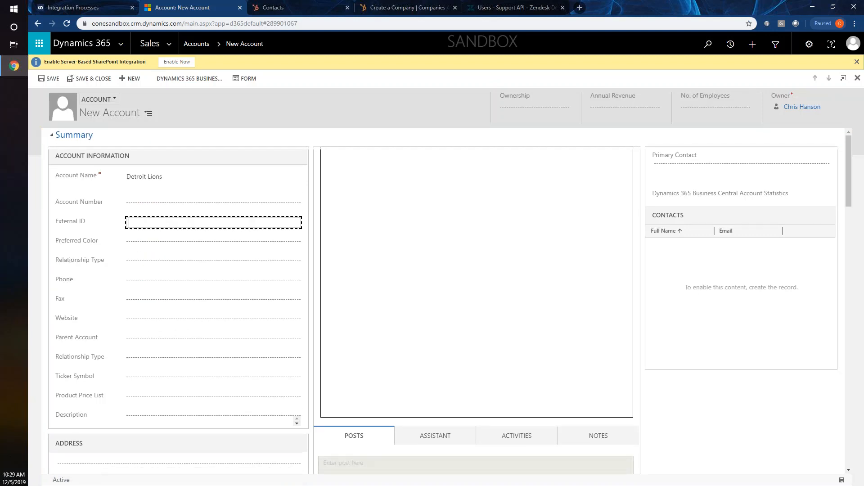
pyautogui.press('Tab')
pyautogui.press('Tab')
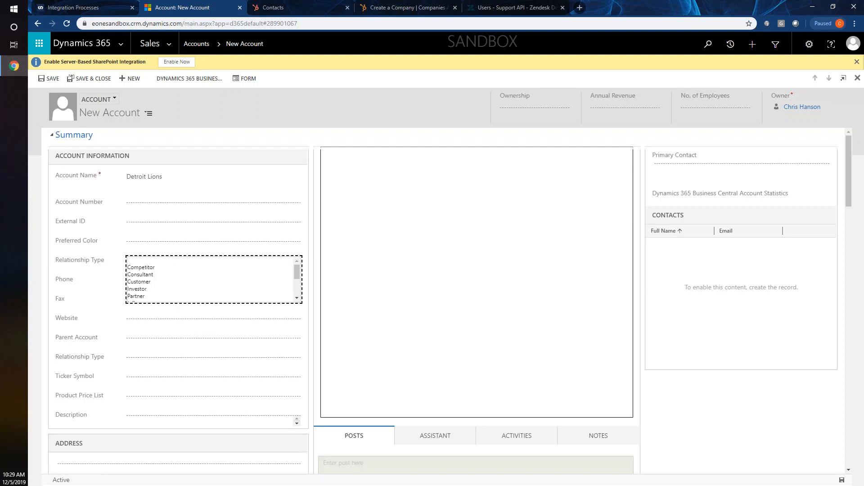
pyautogui.click(154, 288)
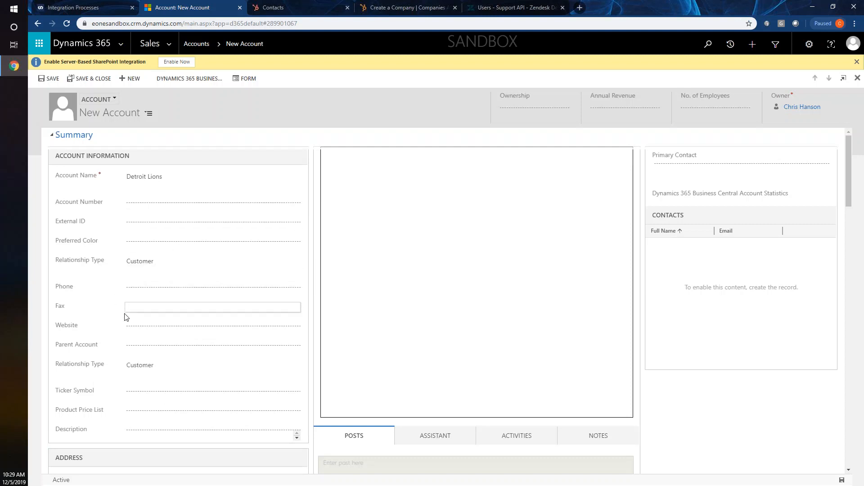
# - Enter the account's address as city Detroit, state MI
pyautogui.scroll(-2, 81, 288)
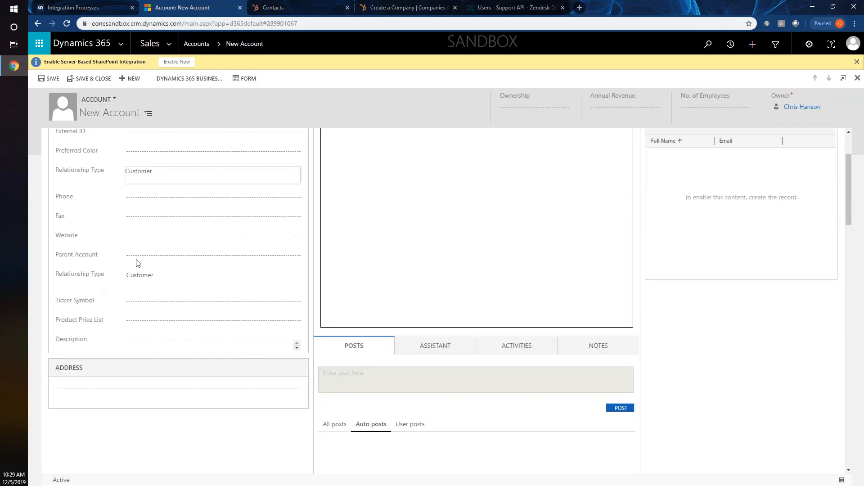
pyautogui.click(158, 390)
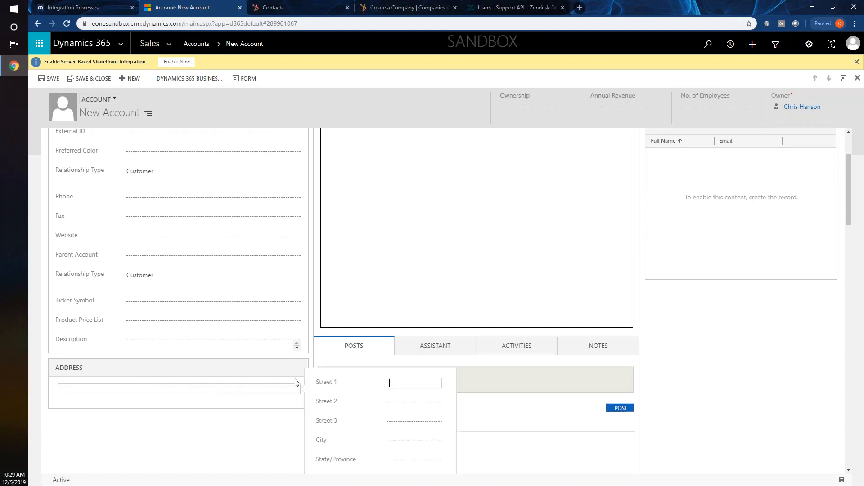
pyautogui.scroll(-1, 450, 382)
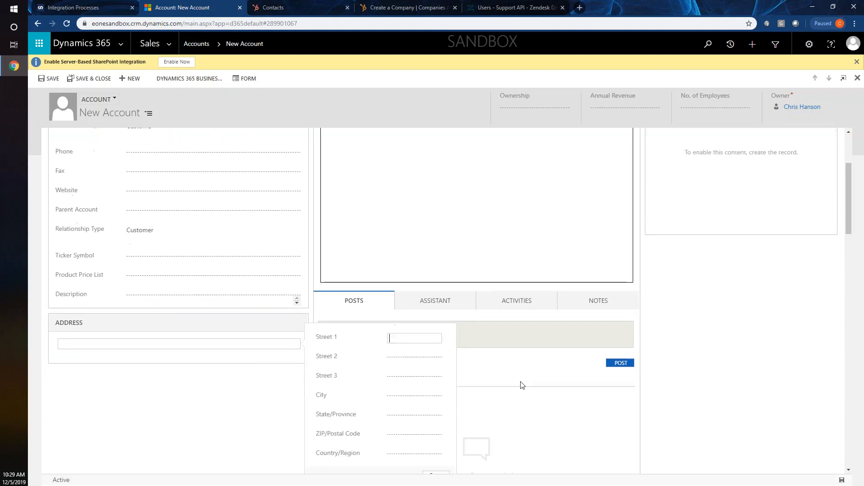
pyautogui.click(408, 398)
pyautogui.write('D')
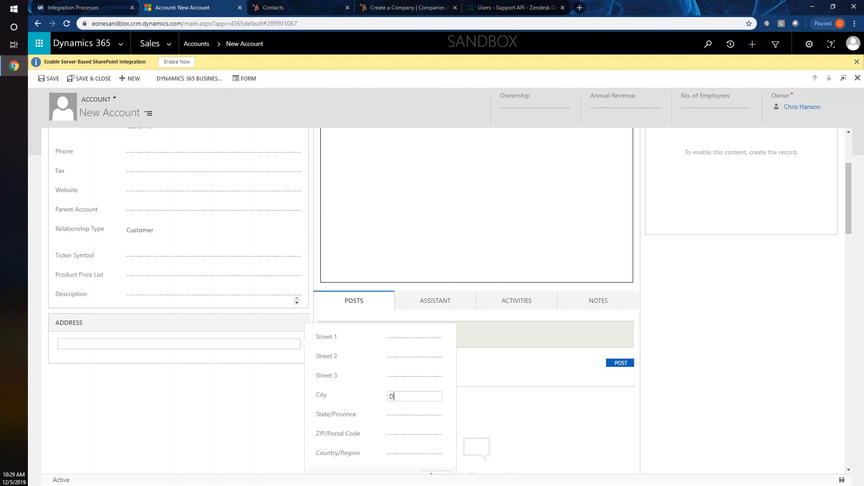
pyautogui.write('etroit')
pyautogui.press('Tab')
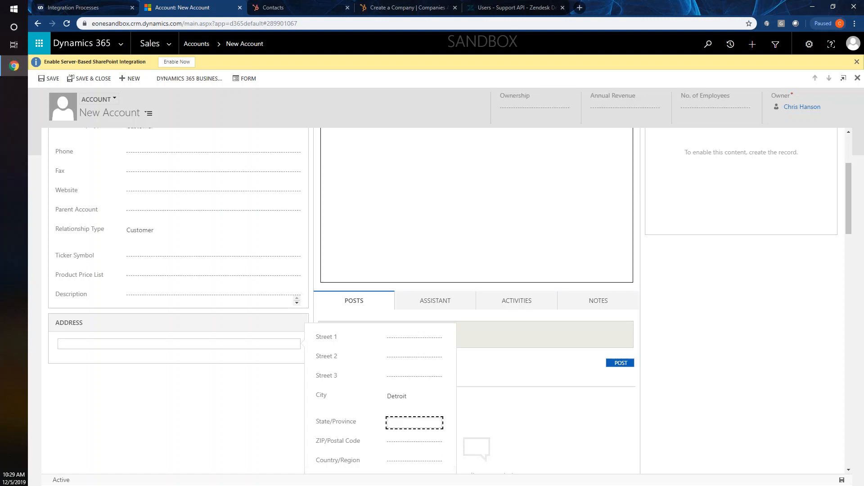
pyautogui.write('MI')
pyautogui.click(412, 445)
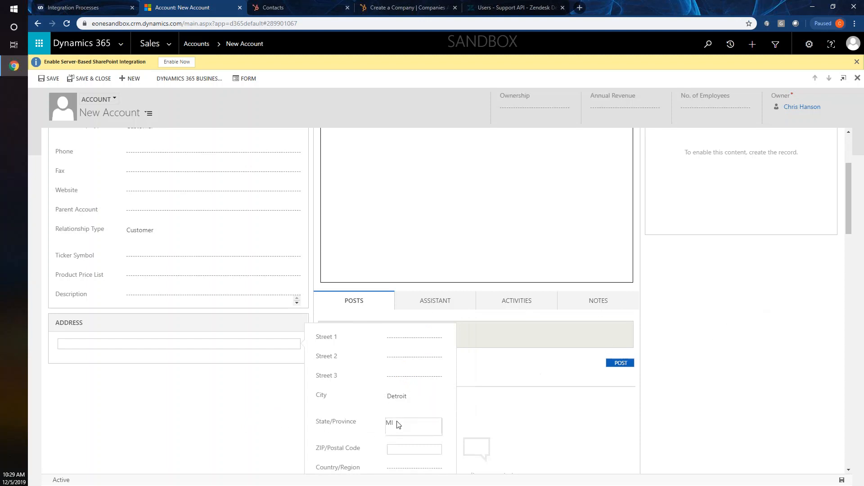
pyautogui.click(257, 432)
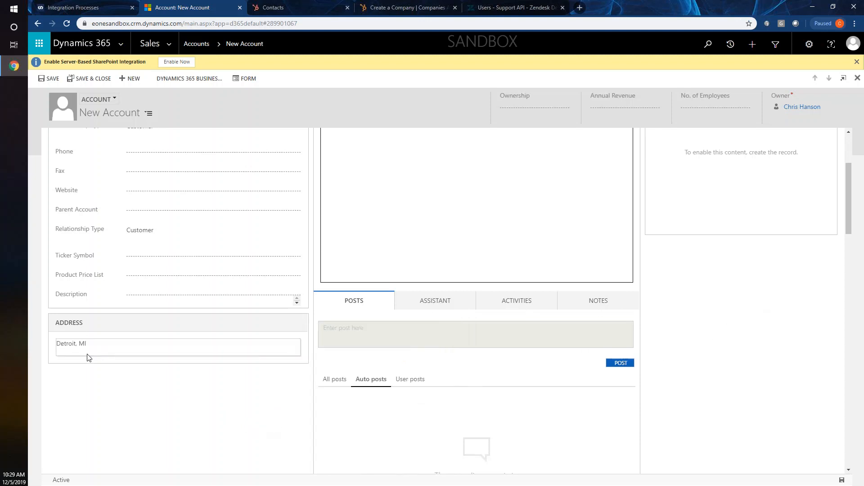
# - Scroll through the completed Detroit Lions account form to review it
pyautogui.scroll(3, 102, 359)
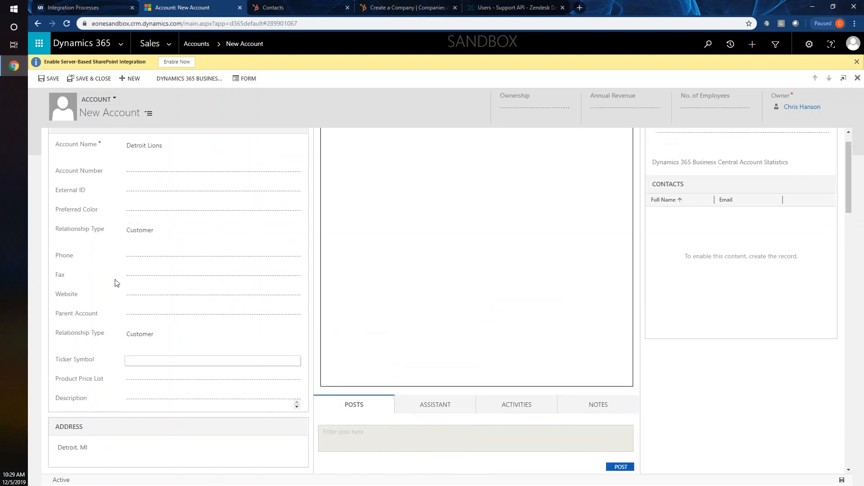
pyautogui.scroll(1, 117, 282)
pyautogui.scroll(-3, 147, 170)
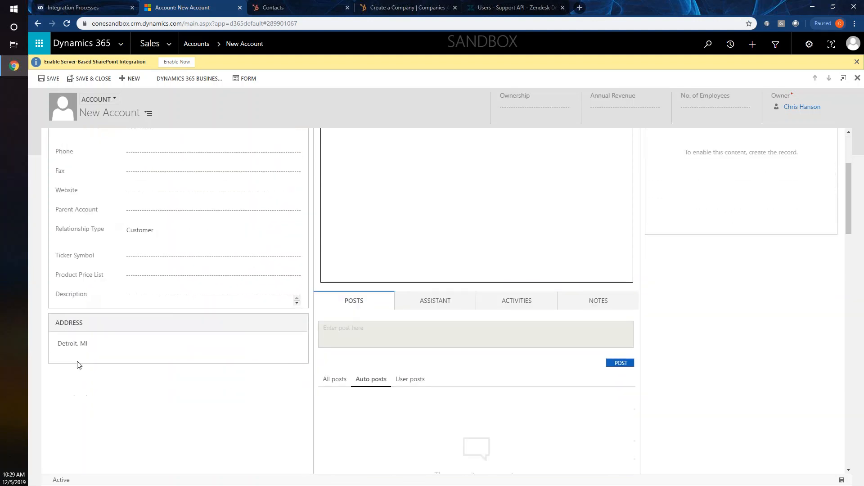
pyautogui.scroll(3, 103, 306)
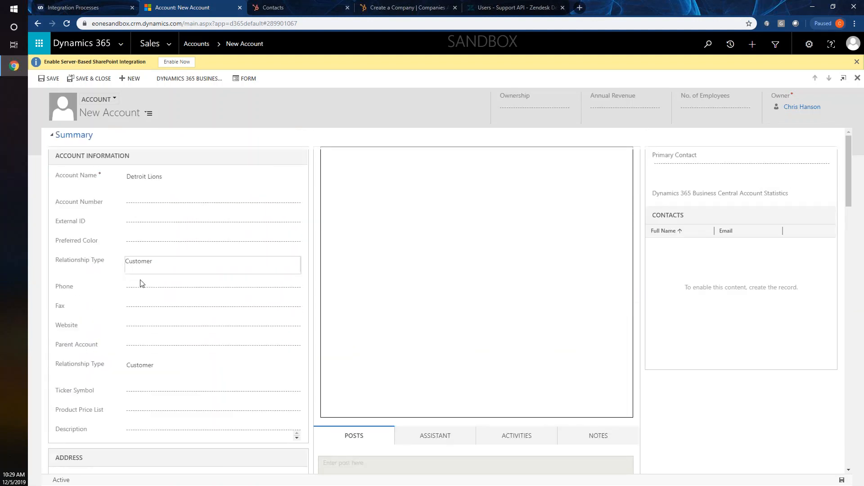
pyautogui.scroll(-5, 768, 414)
pyautogui.scroll(-1, 769, 414)
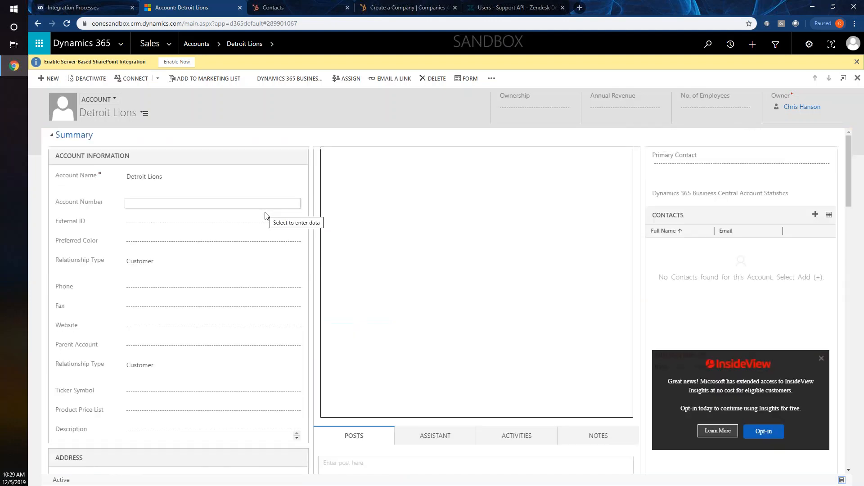
# - Refresh System Jobs until the Detroit Lions plugin job shows Succeeded
pyautogui.click(169, 43)
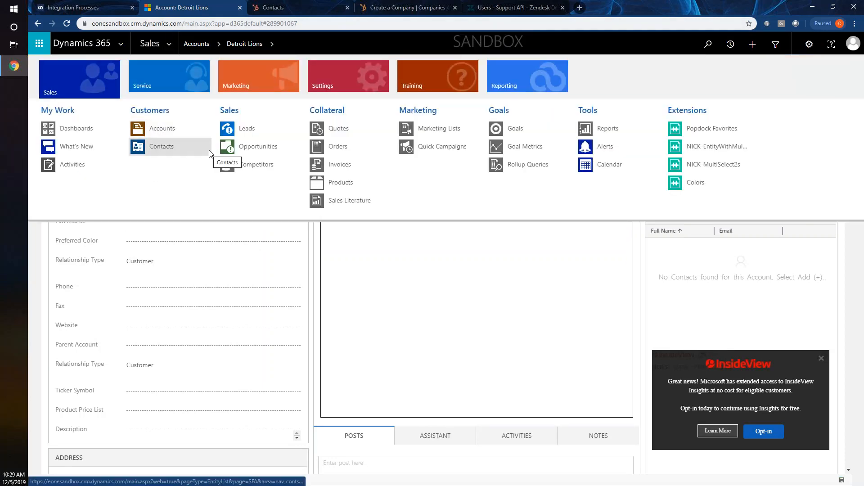
pyautogui.click(361, 77)
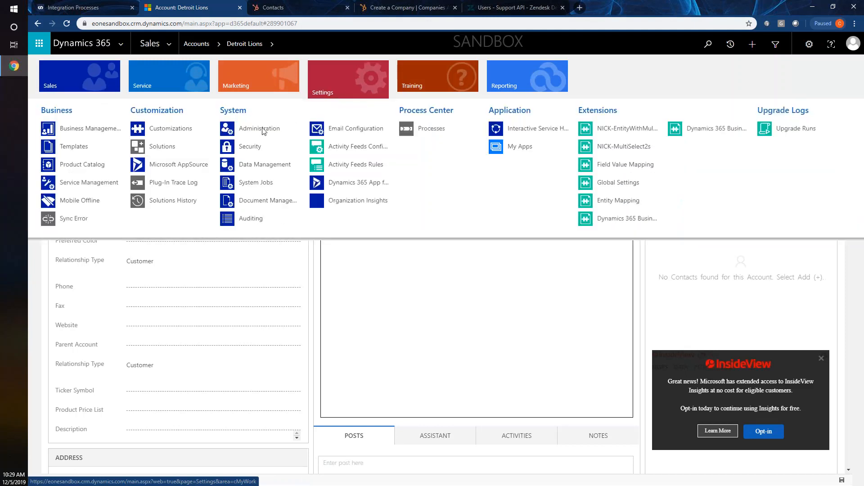
pyautogui.click(249, 184)
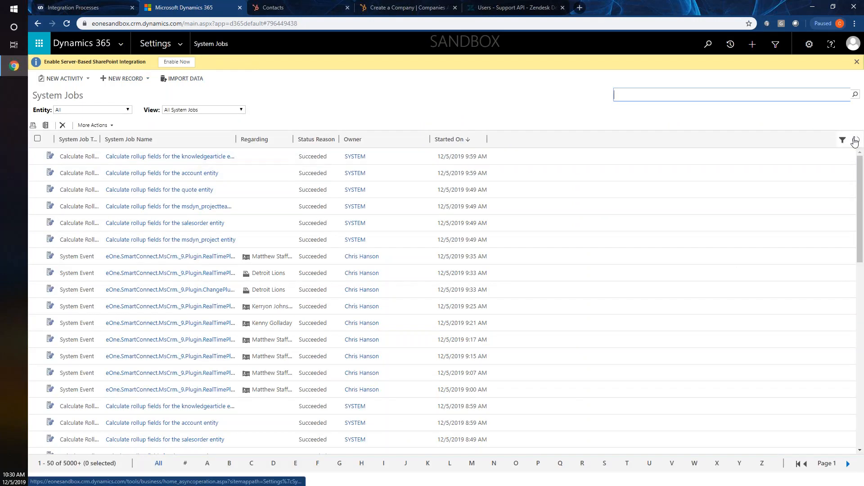
pyautogui.click(855, 140)
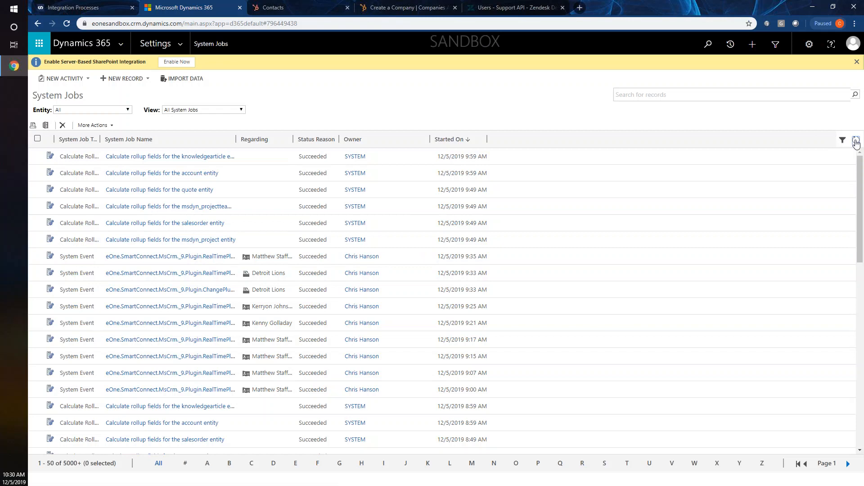
pyautogui.click(855, 140)
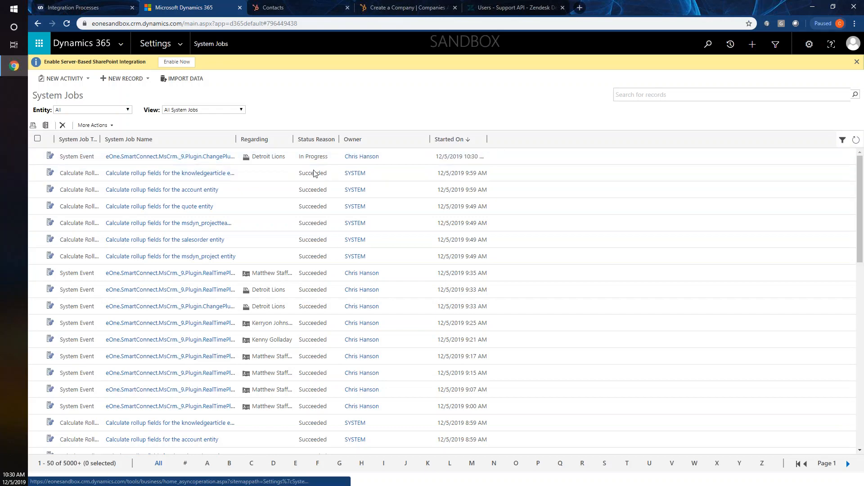
pyautogui.click(855, 139)
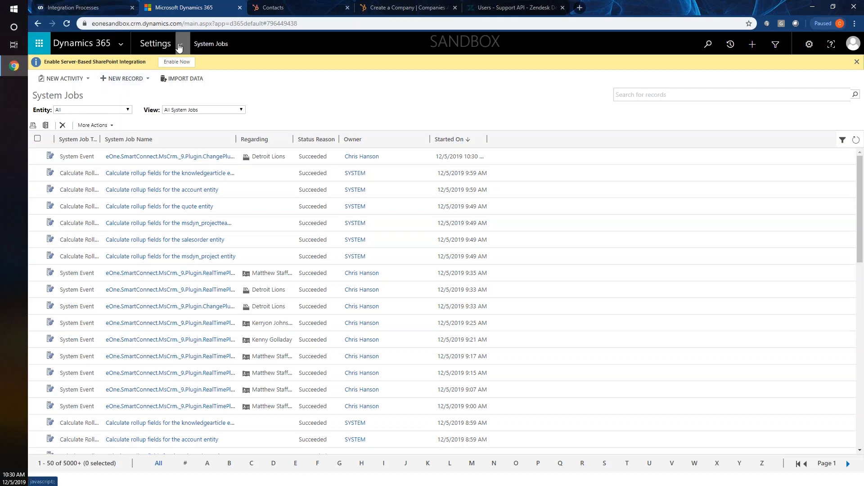
# - Return to the Sales area's list of active accounts
pyautogui.click(179, 47)
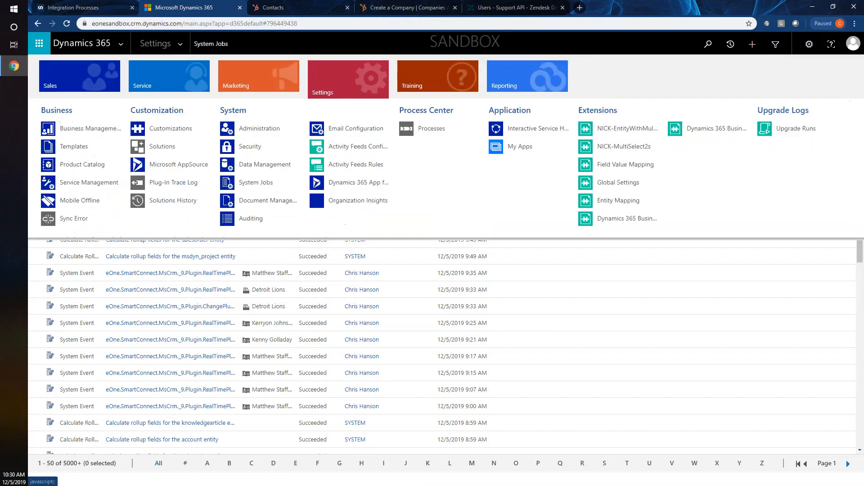
pyautogui.click(111, 72)
pyautogui.click(162, 128)
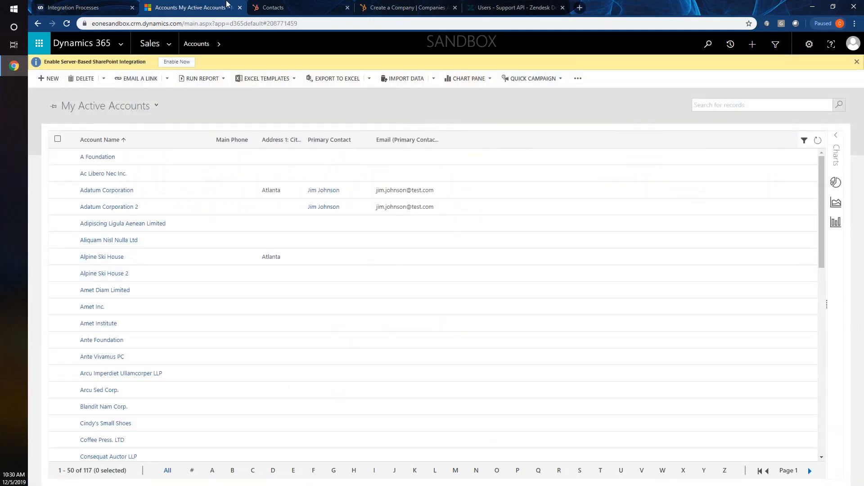
# - Check on the SmartConnect dashboard that ACCT_TO_COMPANY last ran Dec 5, 2019 10:30 AM, then return to Dynamics accounts
pyautogui.click(100, 8)
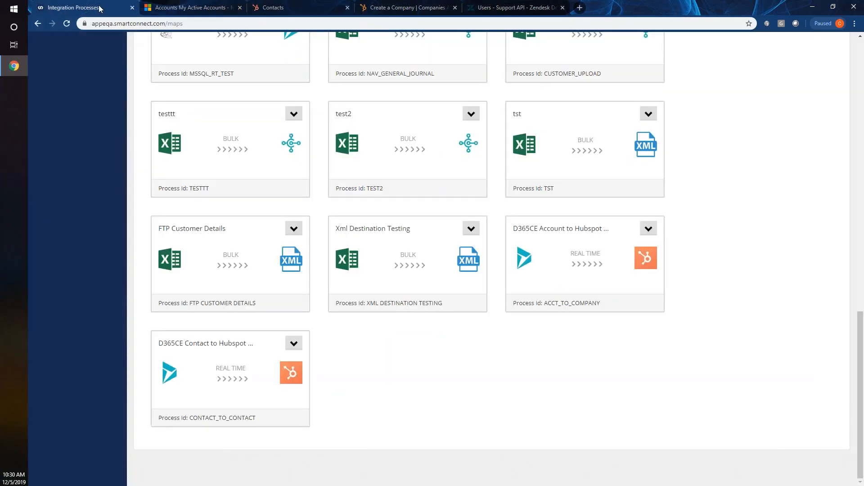
pyautogui.scroll(15, 169, 131)
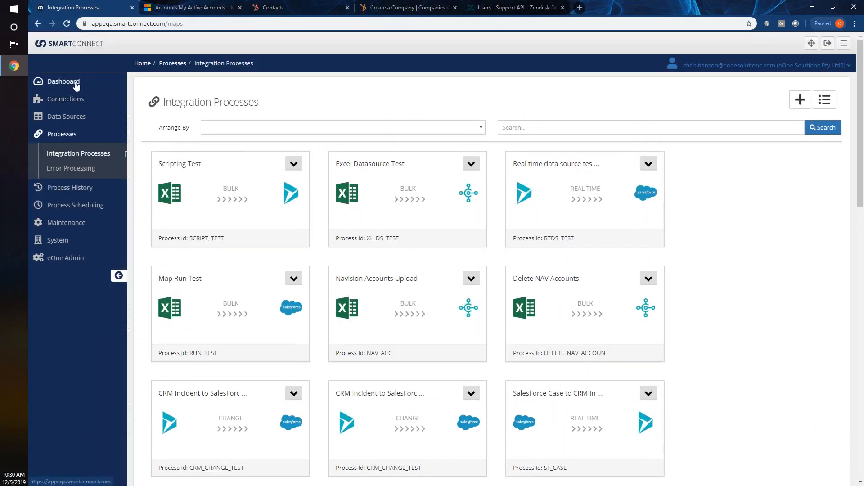
pyautogui.click(78, 83)
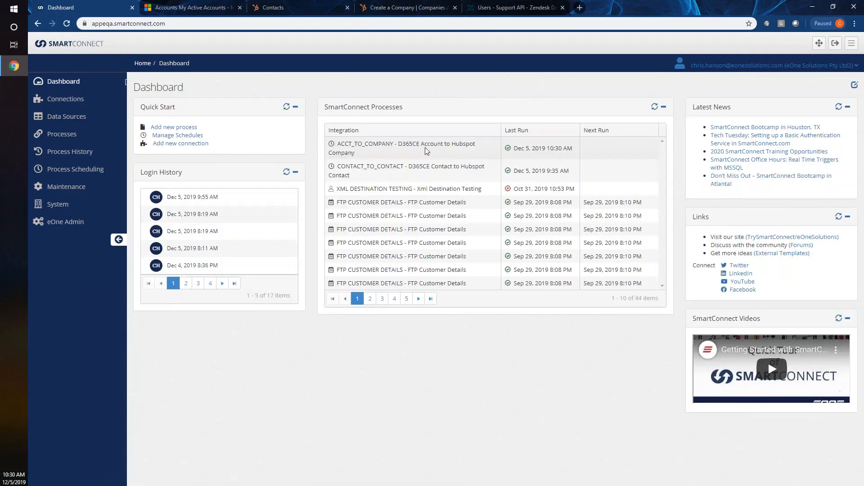
pyautogui.click(386, 155)
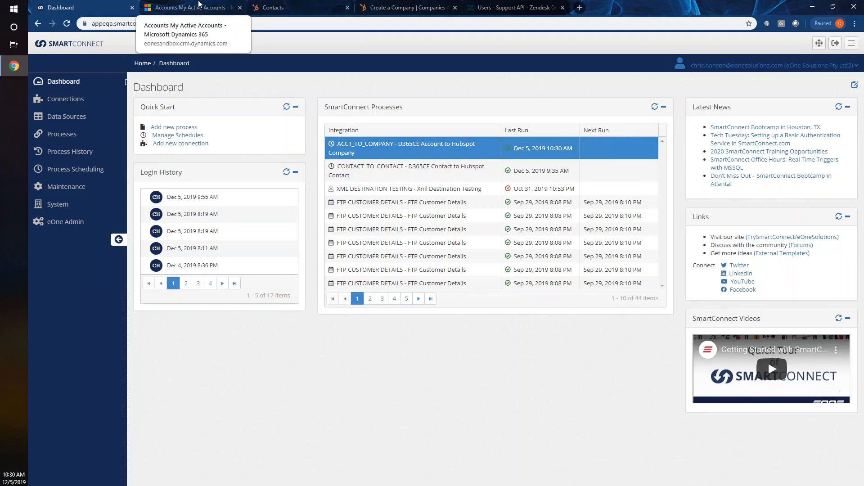
pyautogui.click(198, 4)
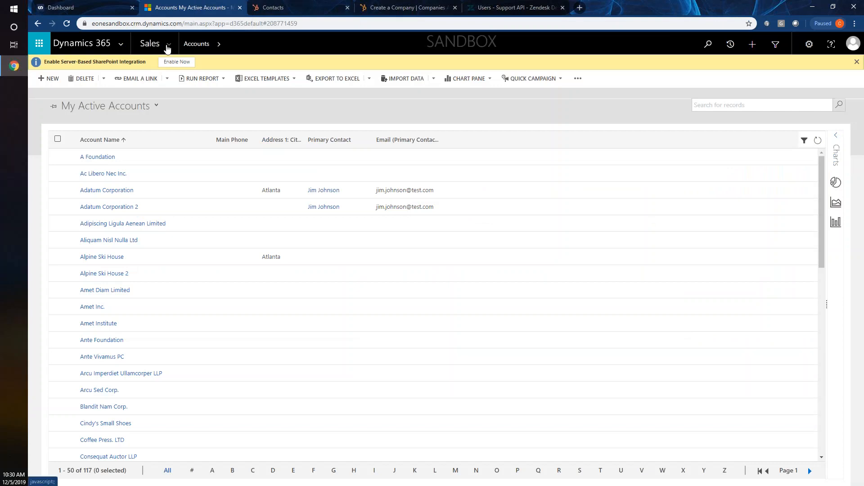
# - Start a new Dynamics 365 contact and enter the contact's first and last name
pyautogui.click(167, 46)
pyautogui.click(170, 146)
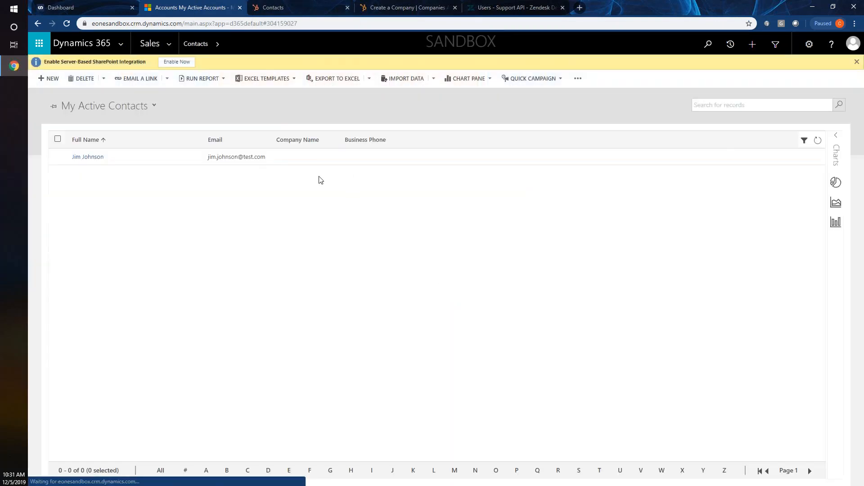
pyautogui.click(50, 79)
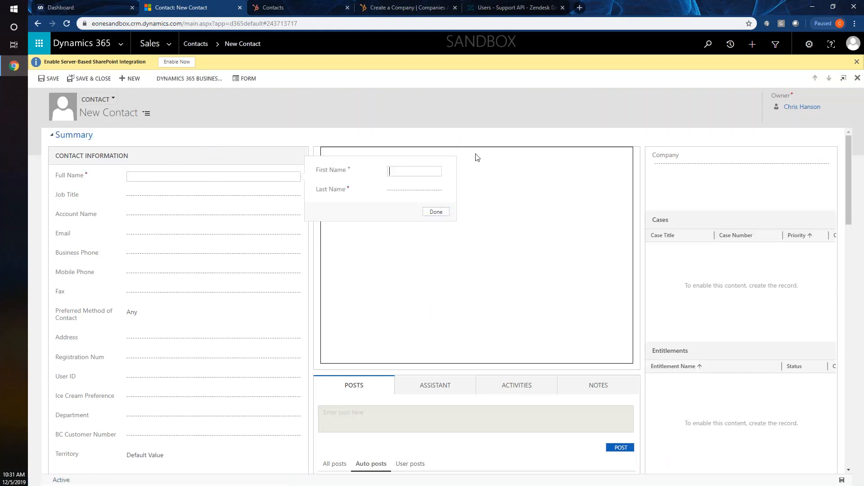
pyautogui.write('Matthew')
pyautogui.press('Tab')
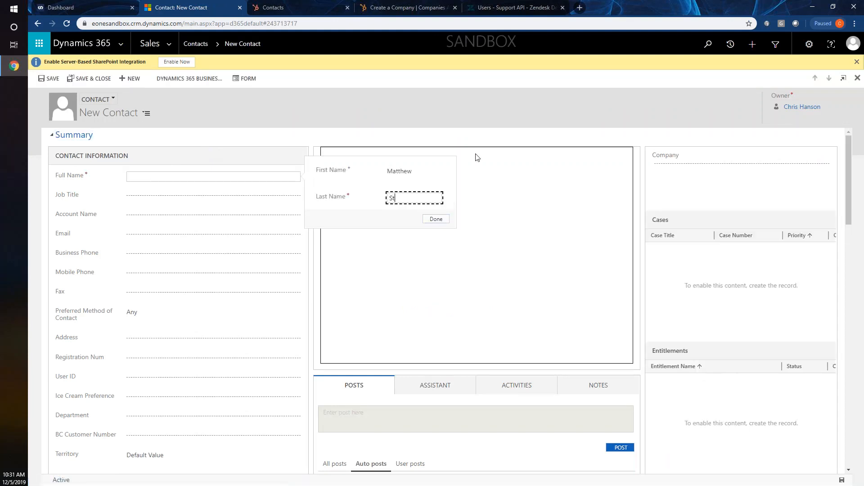
pyautogui.press('Tab')
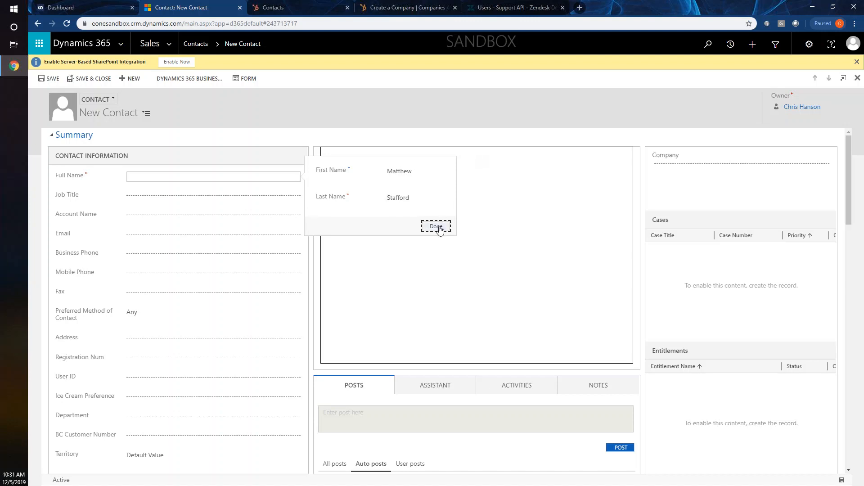
pyautogui.click(436, 219)
# - Link the contact to the Detroit Lions account, fill in its e-mail address, and save
pyautogui.click(139, 223)
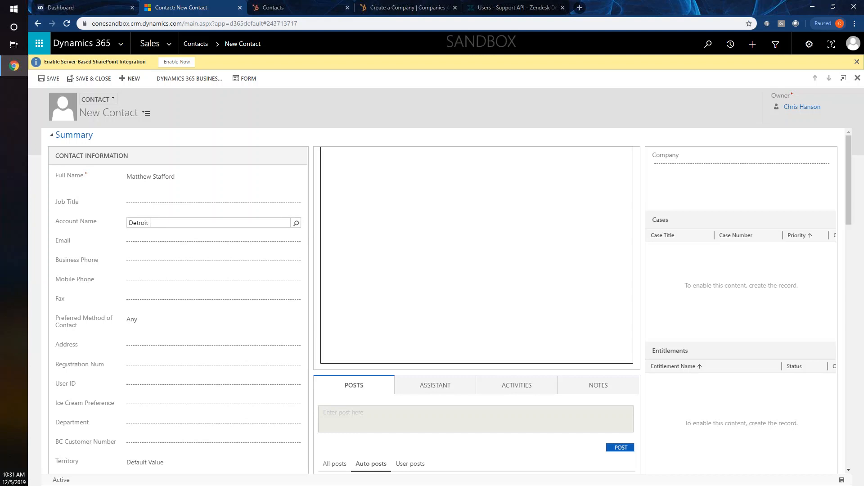
pyautogui.press('Tab')
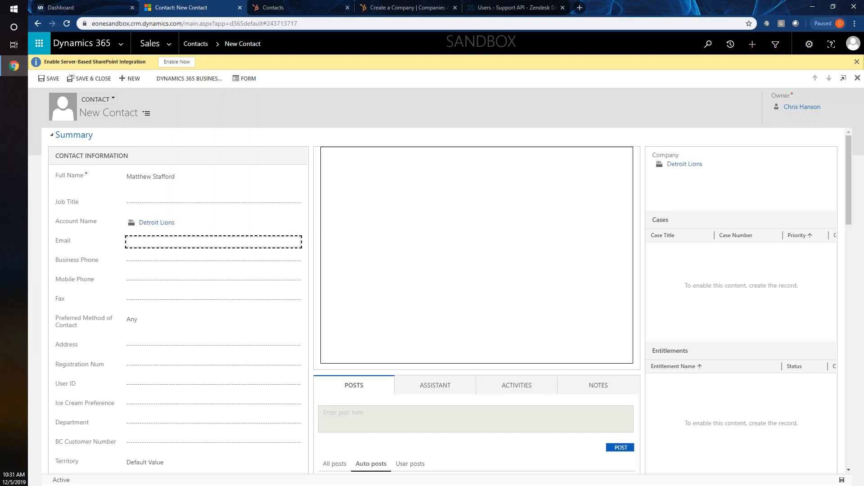
pyautogui.press('Tab')
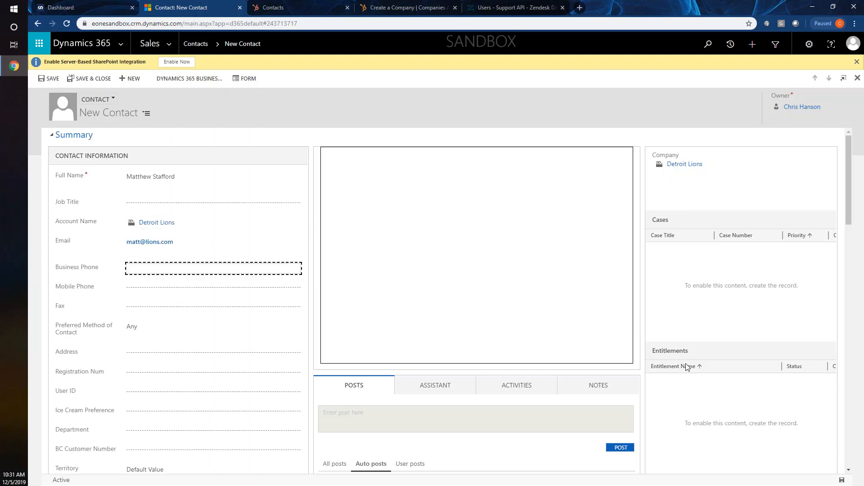
pyautogui.click(841, 481)
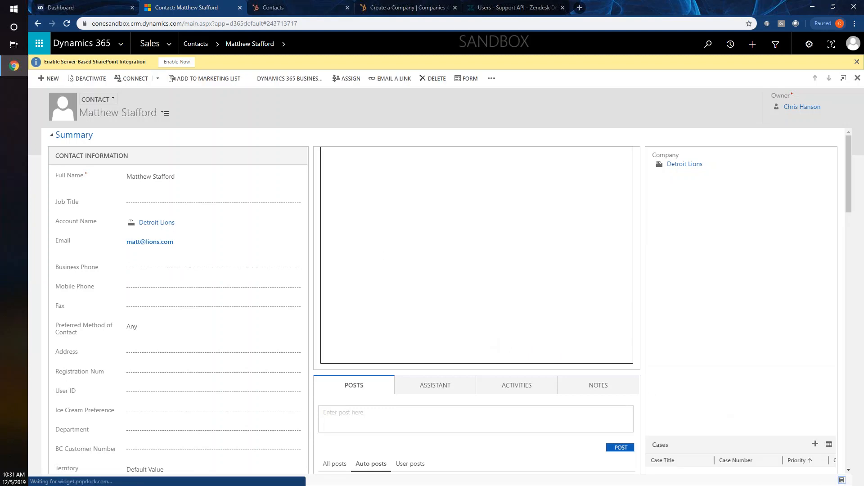
# - Open the Detroit Lions company from HubSpot's companies list and review its About panel (Detroit, MI)
pyautogui.click(280, 8)
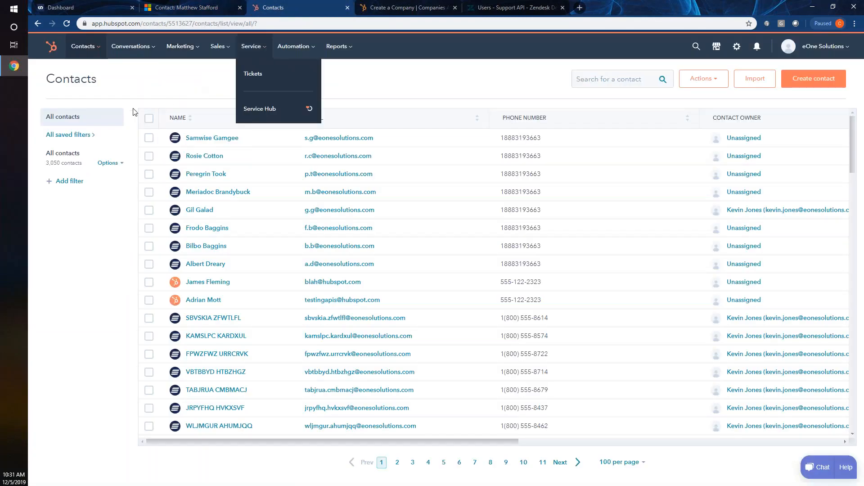
pyautogui.moveTo(85, 48)
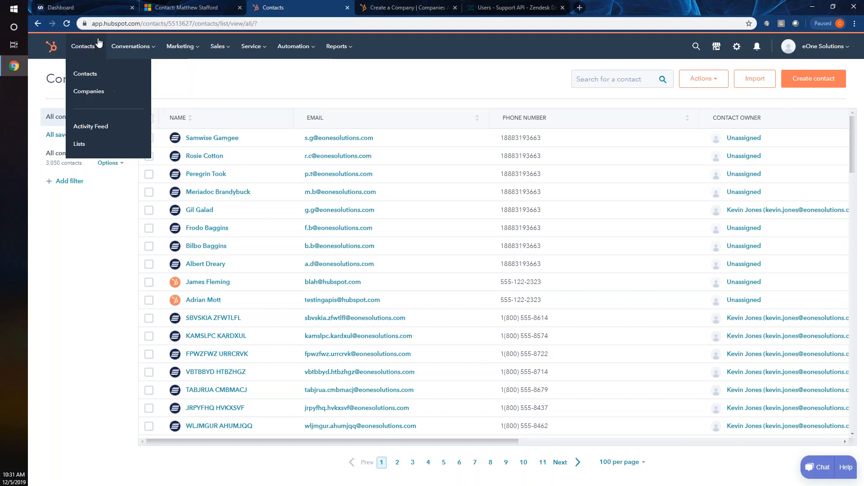
pyautogui.click(90, 92)
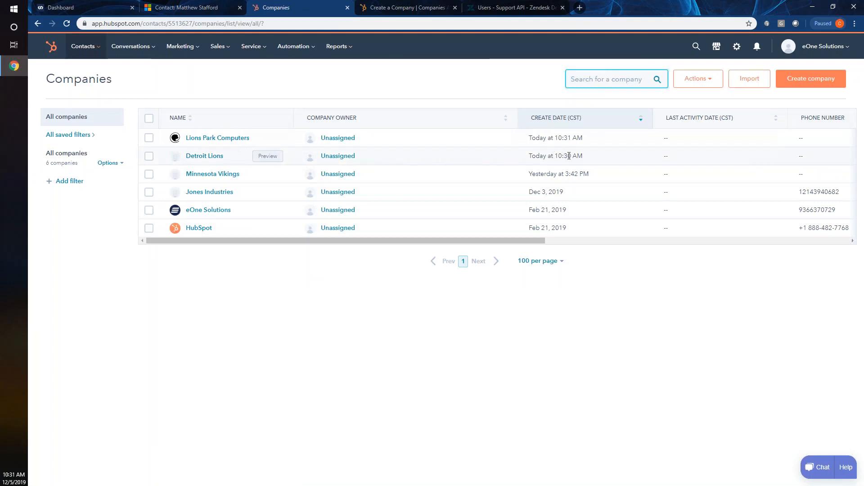
pyautogui.moveTo(583, 157); pyautogui.dragTo(554, 156)
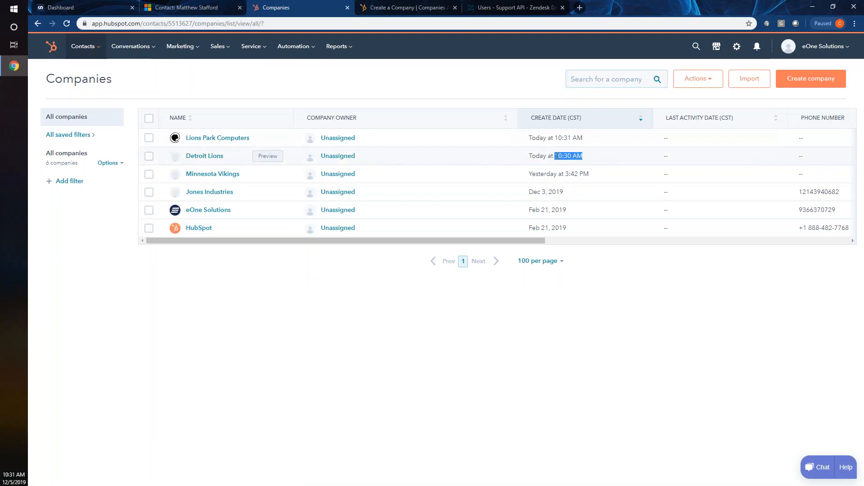
pyautogui.click(486, 157)
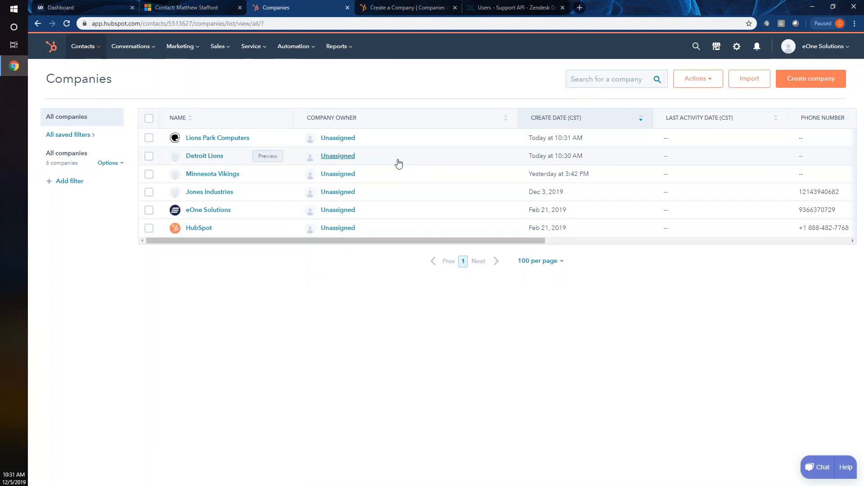
pyautogui.click(218, 158)
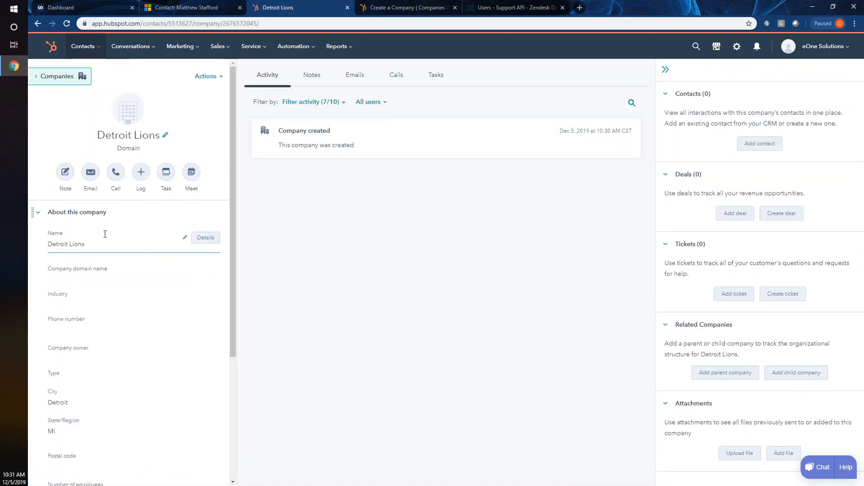
pyautogui.scroll(-1, 112, 297)
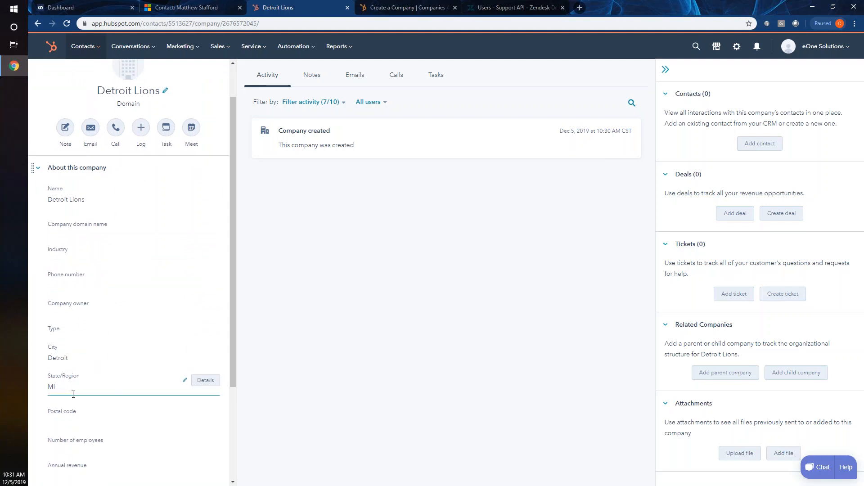
pyautogui.scroll(1, 67, 396)
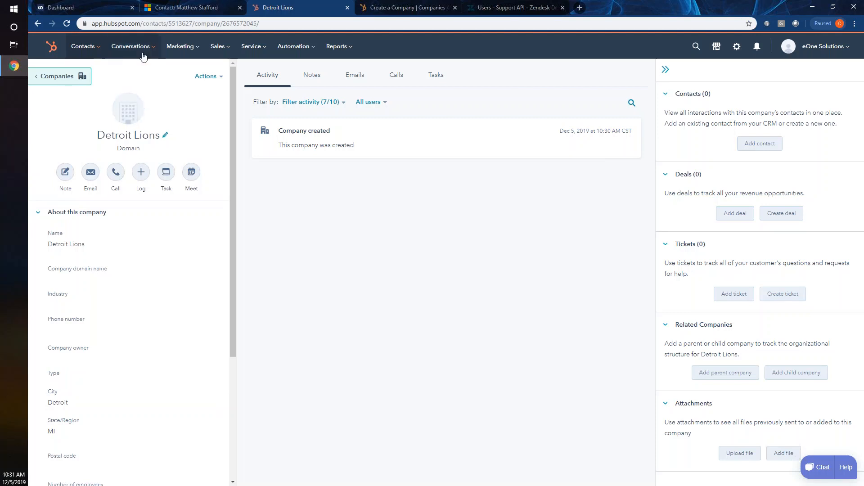
pyautogui.moveTo(97, 52)
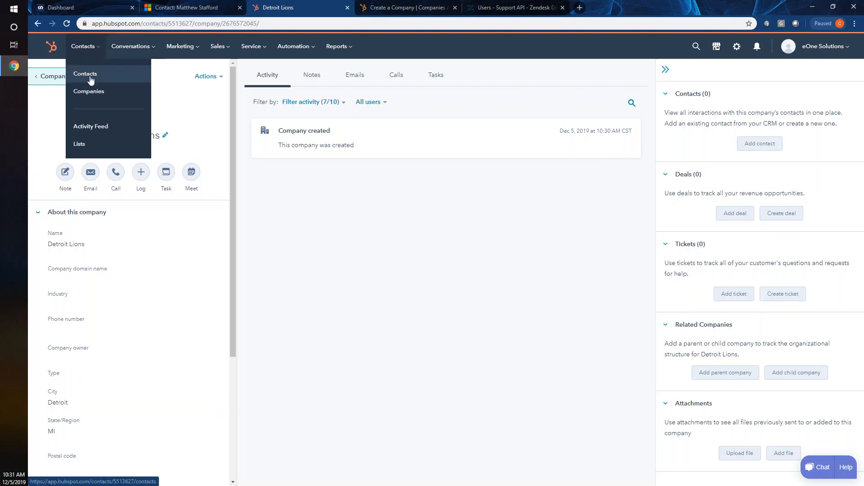
# - Open HubSpot's All contacts list (3,050), after checking CONTACT_TO_CONTACT last ran at 10:31 AM
pyautogui.click(90, 81)
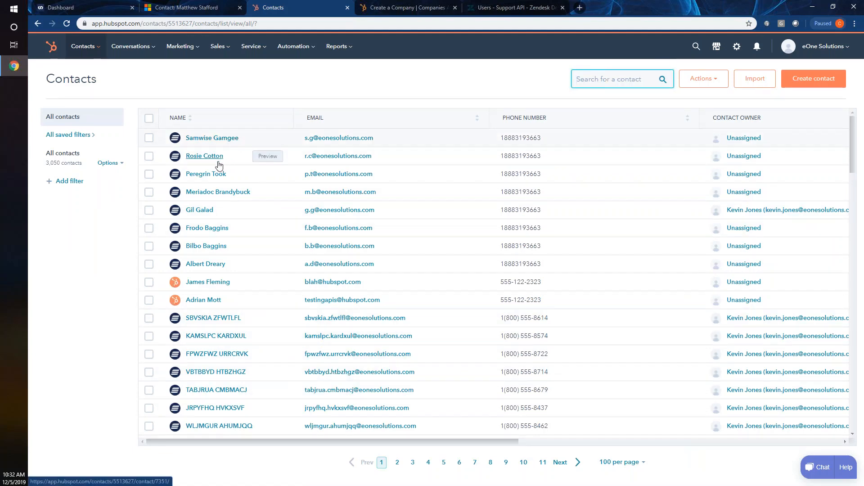
pyautogui.scroll(-1, 231, 244)
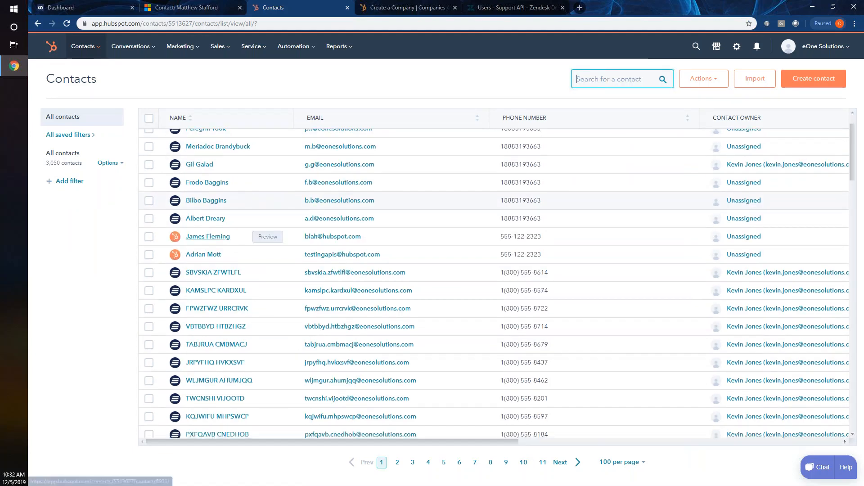
pyautogui.scroll(2, 230, 245)
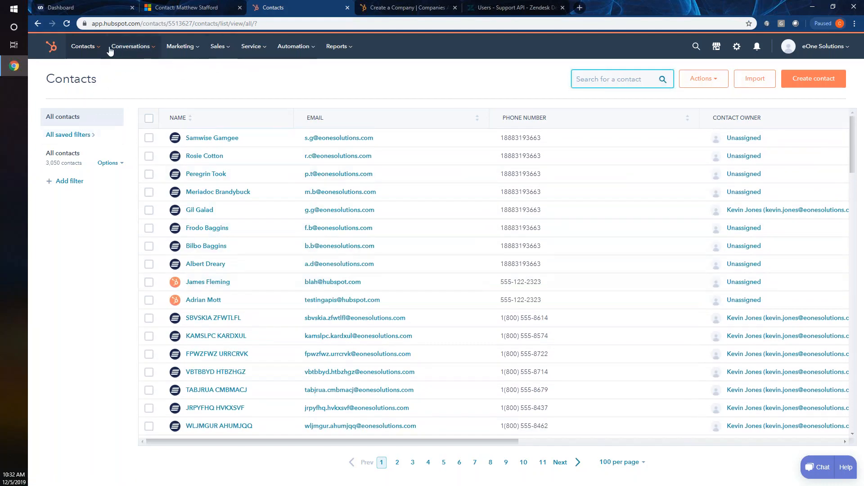
pyautogui.click(90, 48)
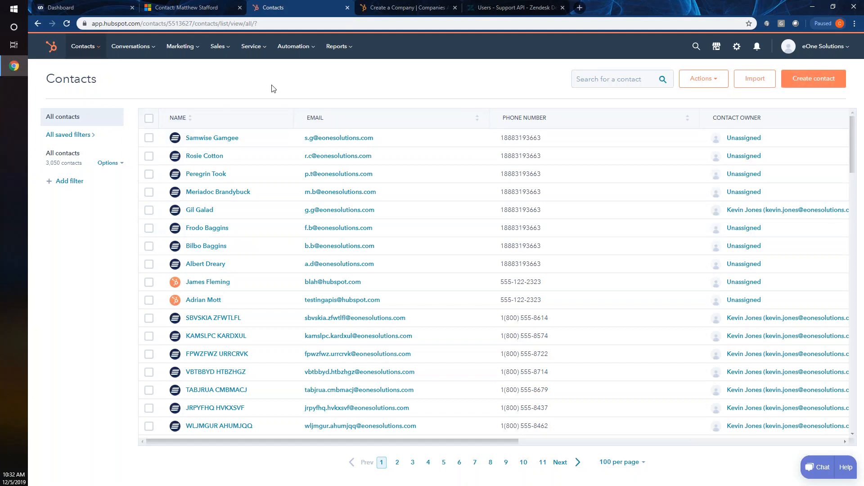
pyautogui.click(96, 5)
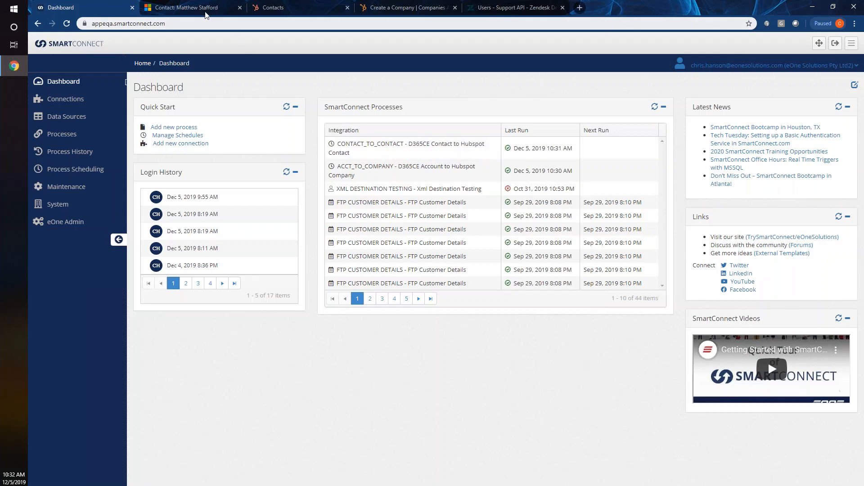
pyautogui.click(273, 7)
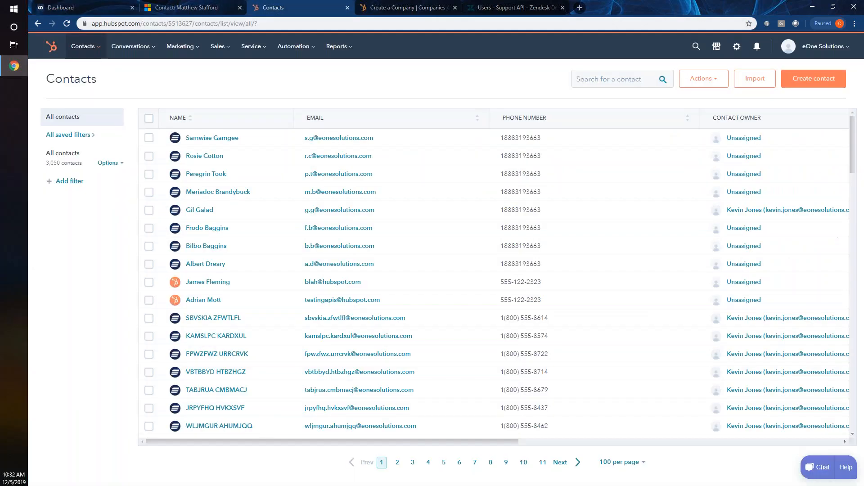
# - Search HubSpot contacts for the newly synced contact by name, then return to the SmartConnect dashboard
pyautogui.click(613, 80)
pyautogui.write('matt')
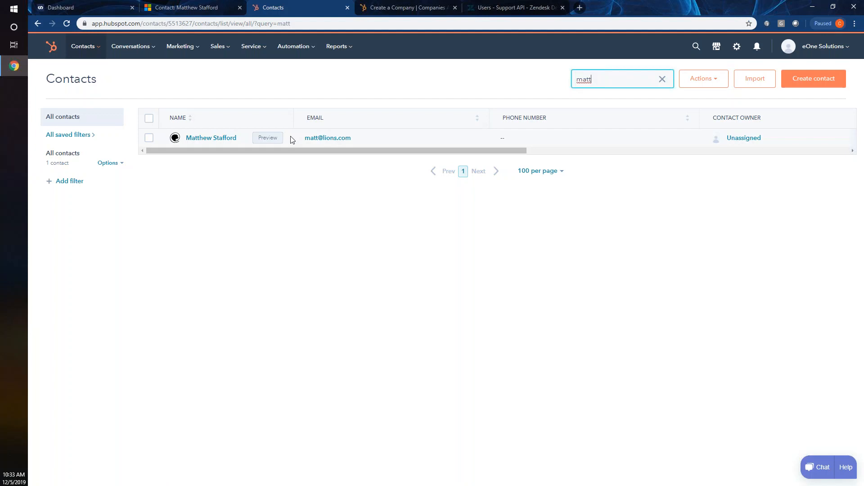
pyautogui.click(100, 4)
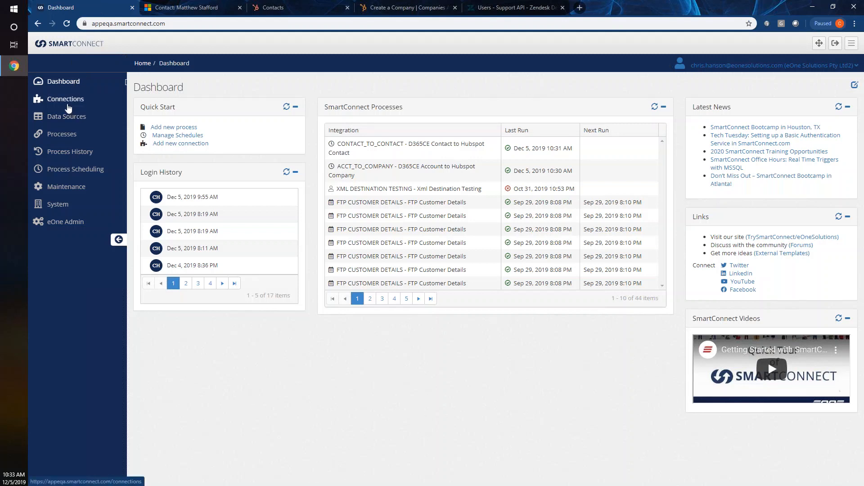
# - Go to Data Sources > Bulk Sources > Query and create a new bulk query
pyautogui.click(67, 116)
pyautogui.click(71, 135)
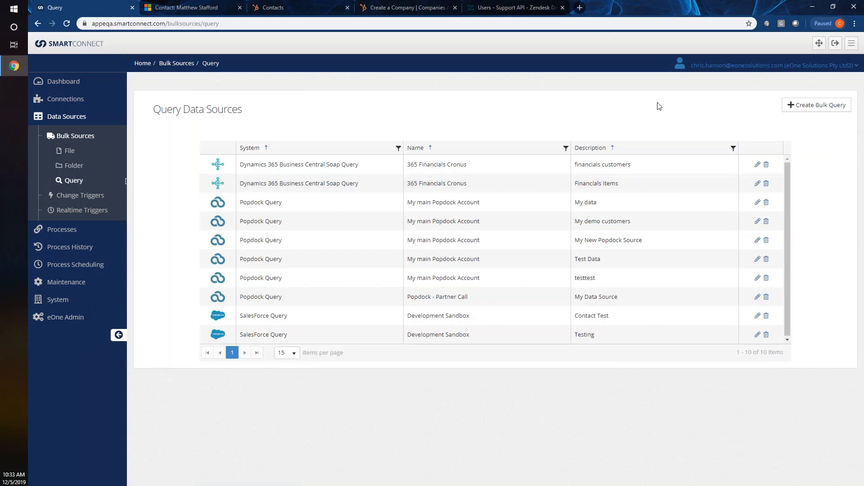
pyautogui.click(819, 107)
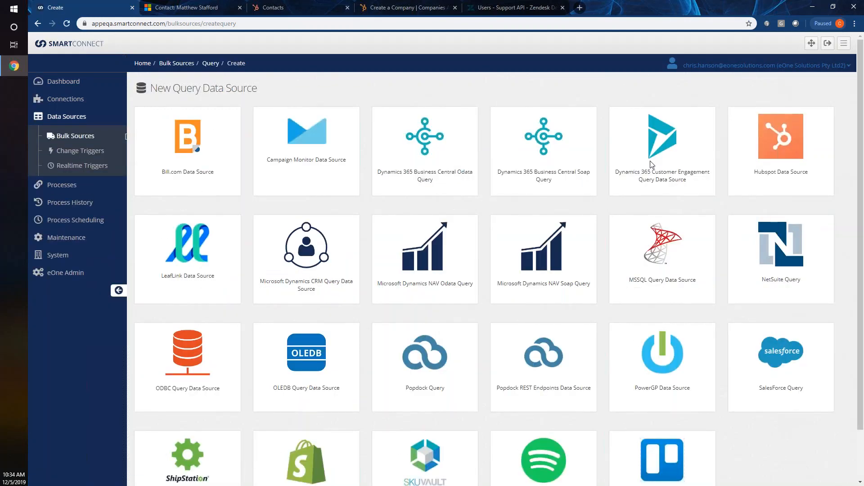
# - Choose a Hubspot data source and describe it as 'Recent Companies - Hubspot'
pyautogui.click(768, 150)
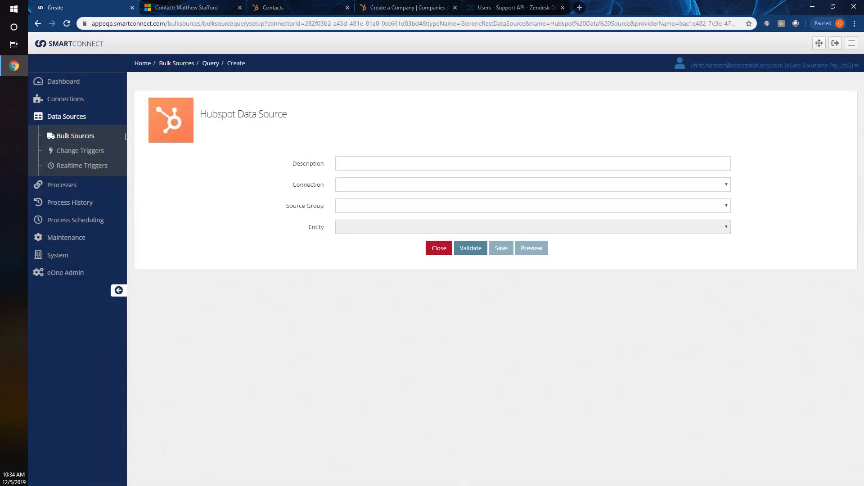
pyautogui.click(662, 164)
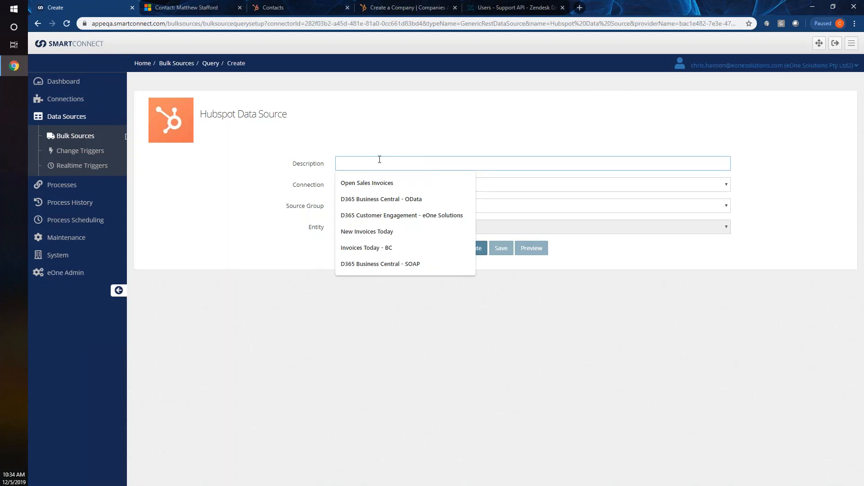
pyautogui.write('Recent Company')
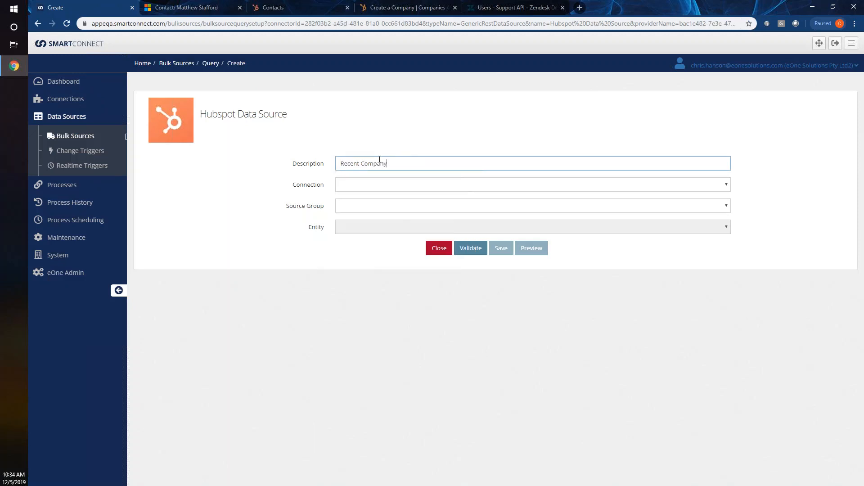
pyautogui.press('BackSpace')
pyautogui.write('ies - Hubspot')
pyautogui.press('Tab')
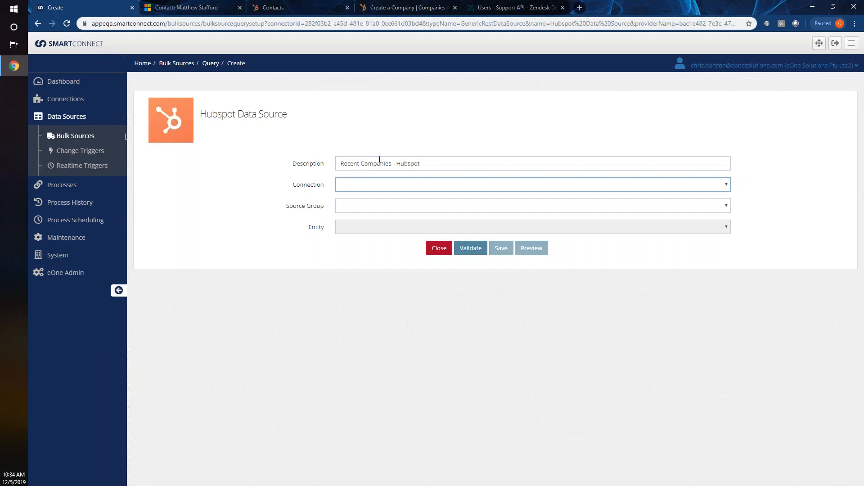
# - Set connection Hubspot, source group Company and entity Recent Companies, then validate
pyautogui.click(379, 185)
pyautogui.click(371, 214)
pyautogui.click(355, 205)
pyautogui.click(370, 237)
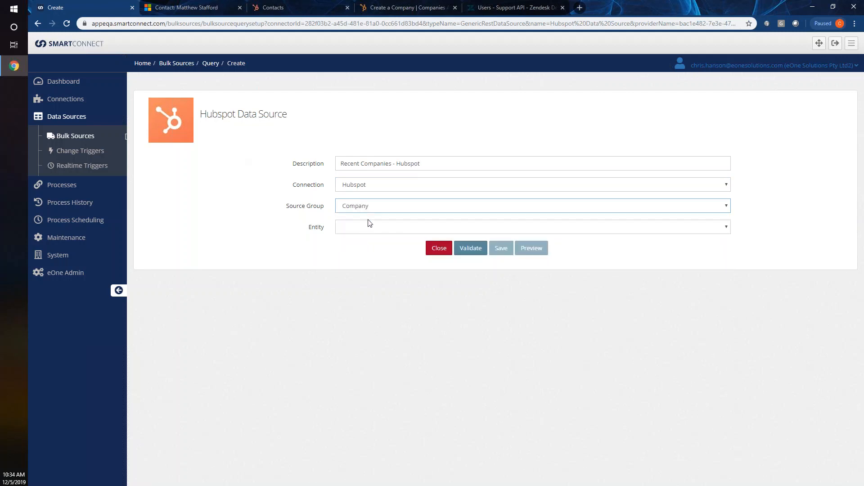
pyautogui.click(367, 228)
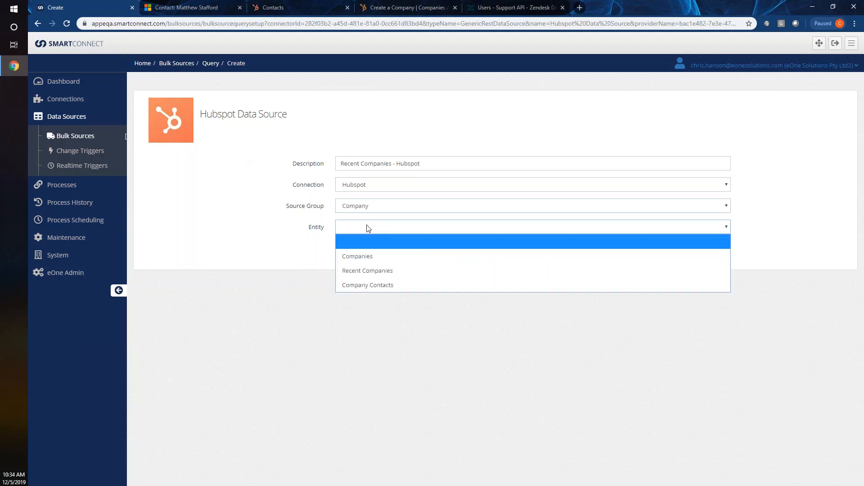
pyautogui.click(376, 273)
pyautogui.click(480, 249)
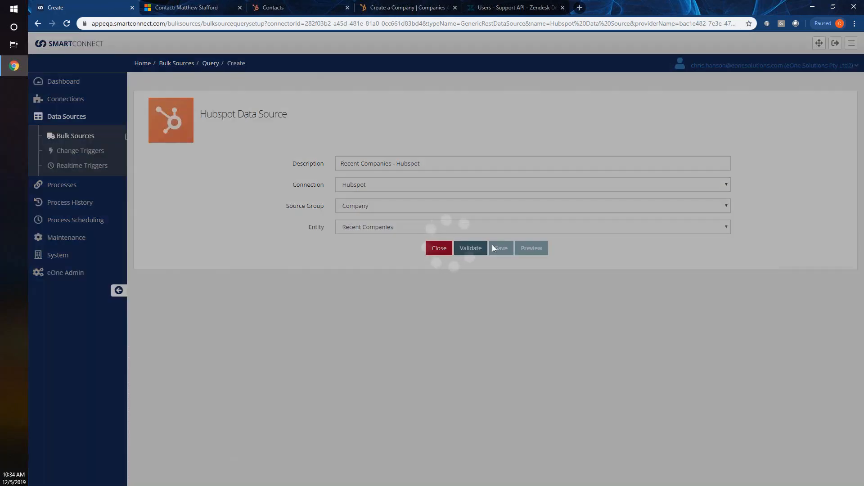
pyautogui.click(531, 248)
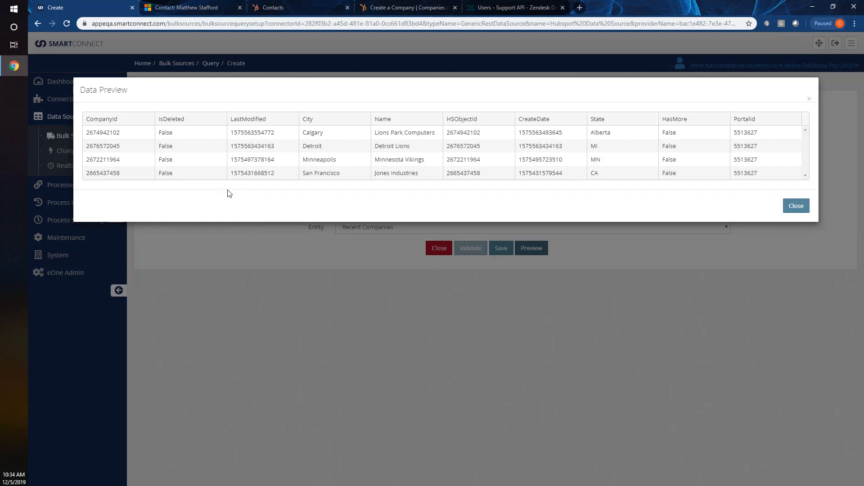
pyautogui.doubleClick(98, 146)
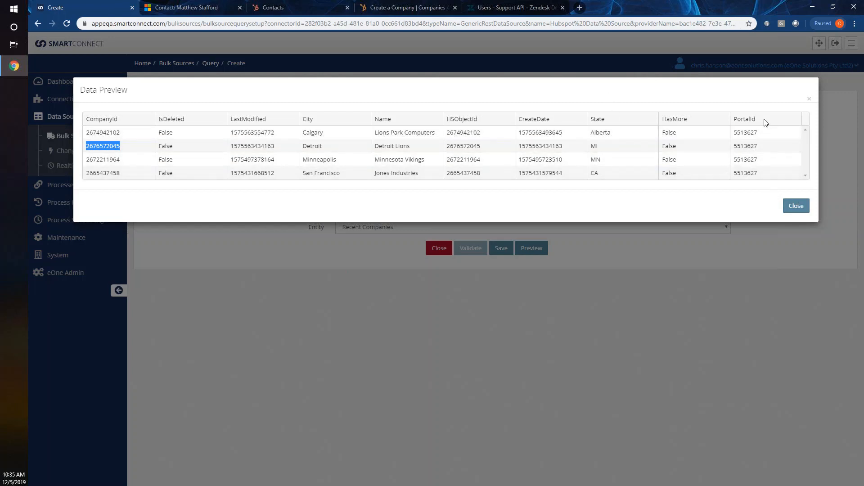
pyautogui.click(788, 205)
# - Change the data source to source group Contact and entity Contacts, and validate it
pyautogui.click(416, 208)
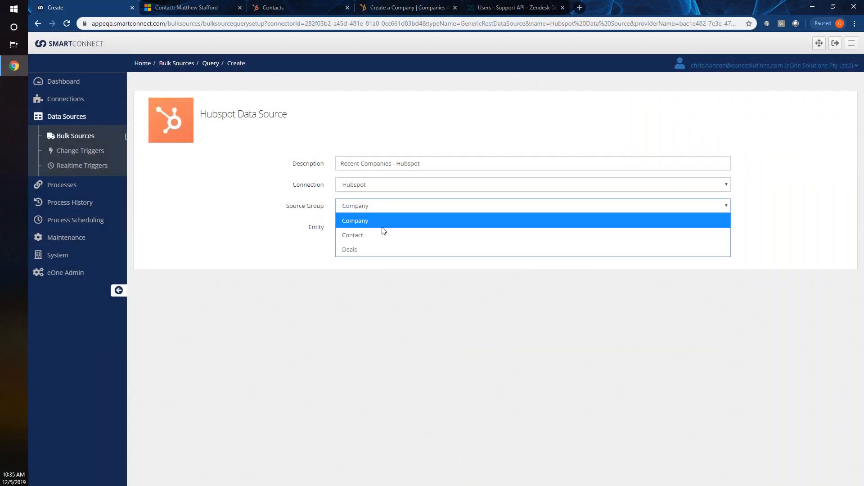
pyautogui.click(380, 236)
pyautogui.click(374, 225)
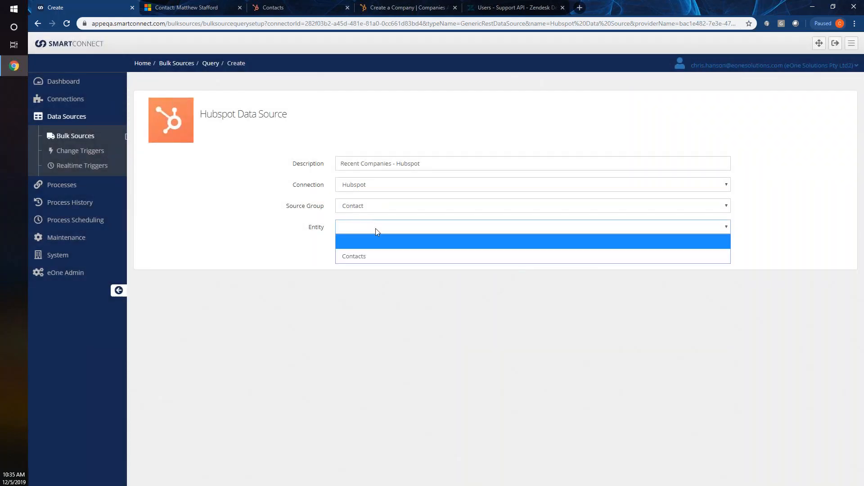
pyautogui.click(386, 257)
pyautogui.click(475, 251)
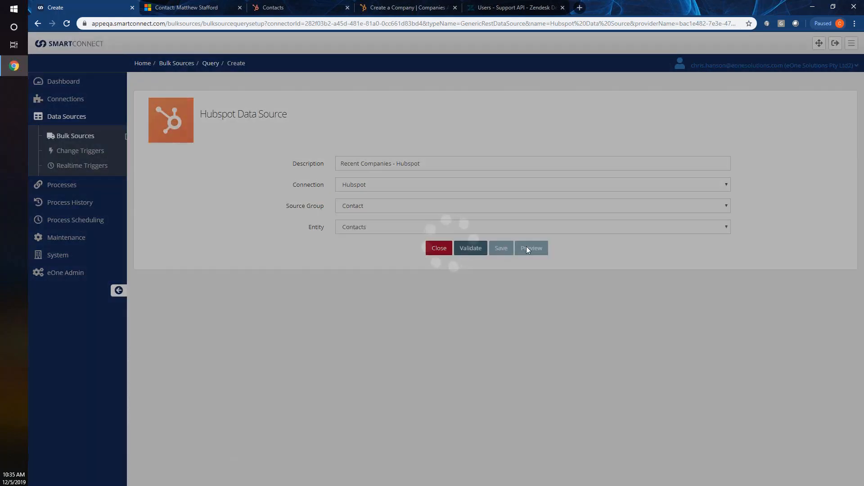
# - Preview the returned contact rows, close the preview, and open Maintenance > REST Services
pyautogui.click(528, 248)
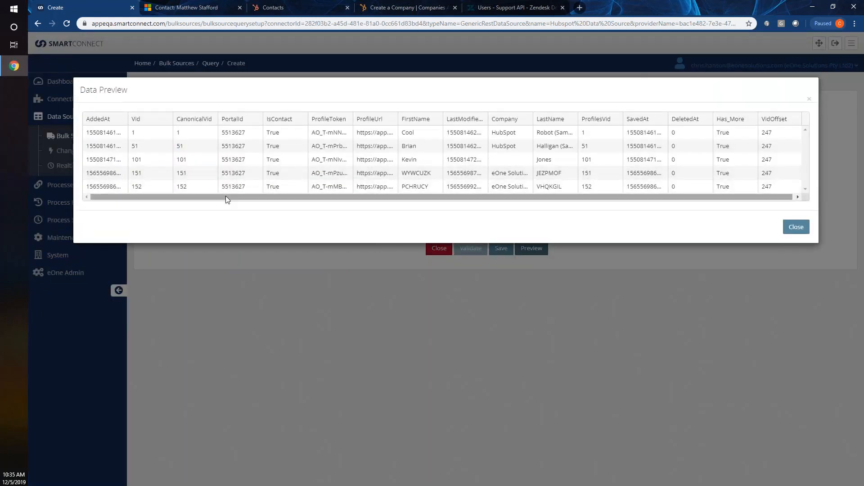
pyautogui.moveTo(226, 197); pyautogui.dragTo(321, 203)
pyautogui.click(797, 226)
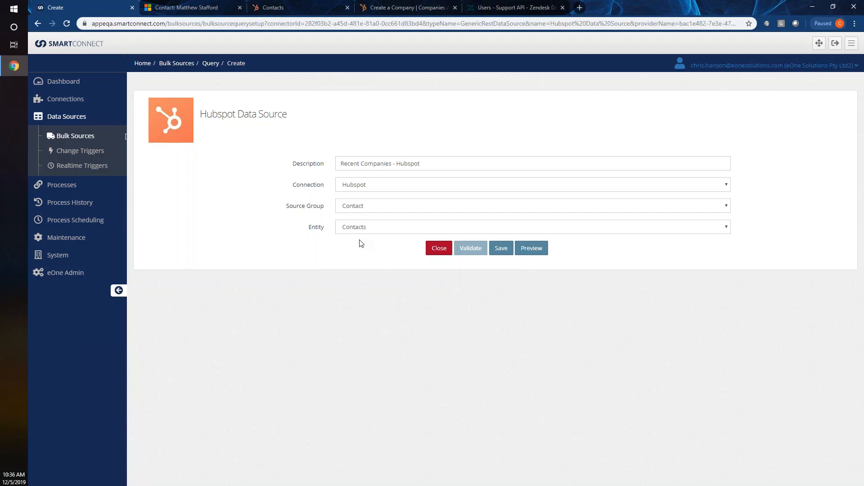
pyautogui.click(53, 237)
pyautogui.click(63, 250)
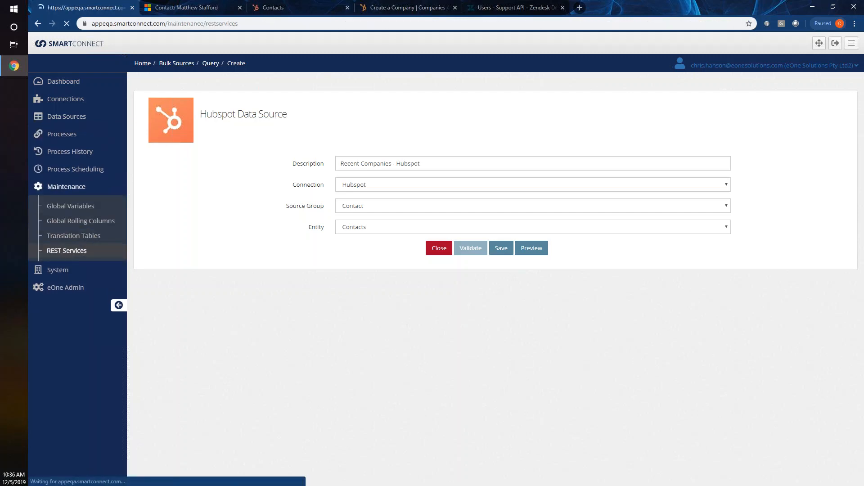
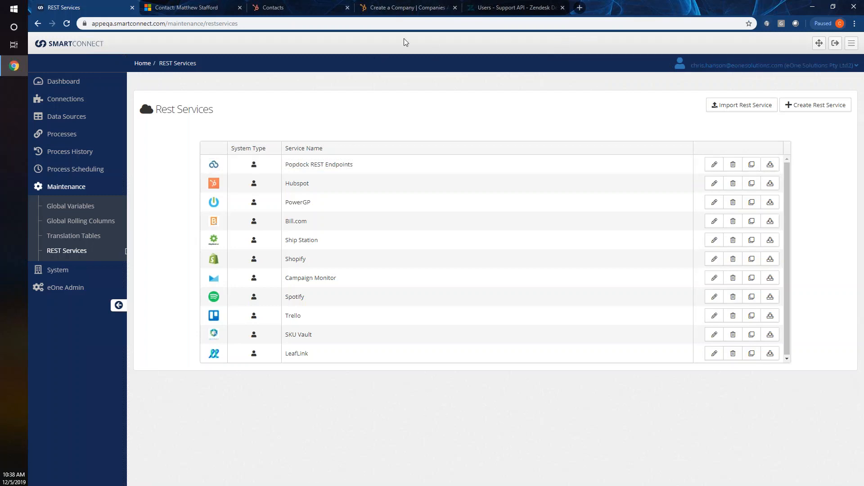
# - Load smartconnect.com in a new Chrome tab to reach the SmartConnect home page
pyautogui.click(579, 8)
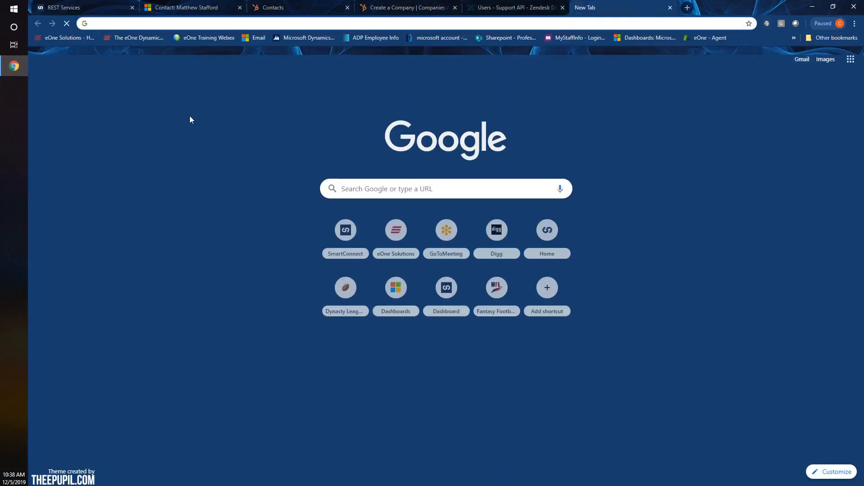
pyautogui.write('smartocnne')
pyautogui.press('BackSpace')
pyautogui.press('BackSpace')
pyautogui.press('BackSpace')
pyautogui.press('BackSpace')
pyautogui.press('BackSpace')
pyautogui.write('connect.com')
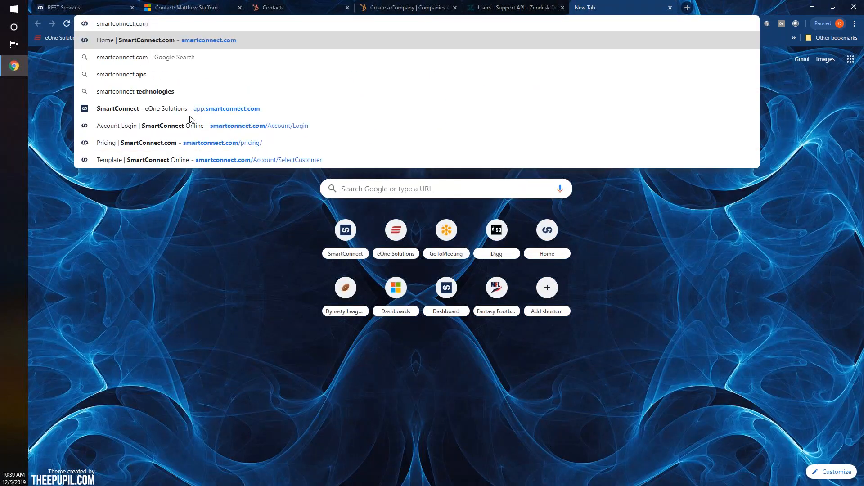
pyautogui.press('Return')
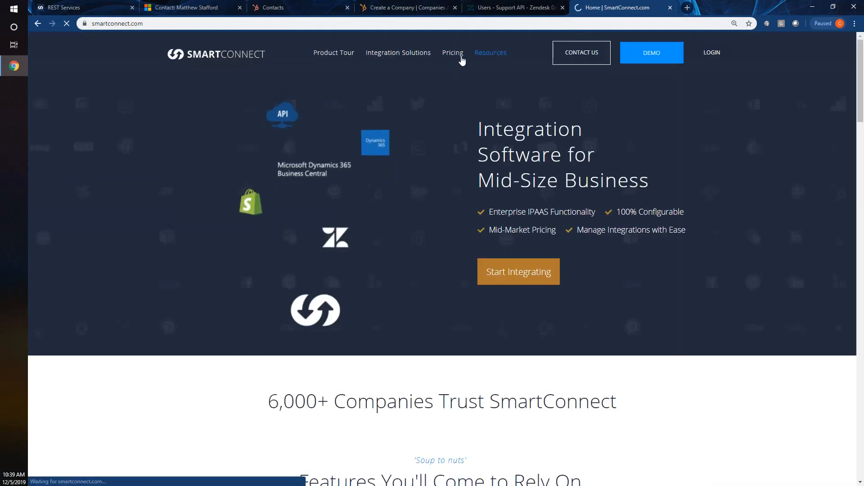
pyautogui.moveTo(489, 56)
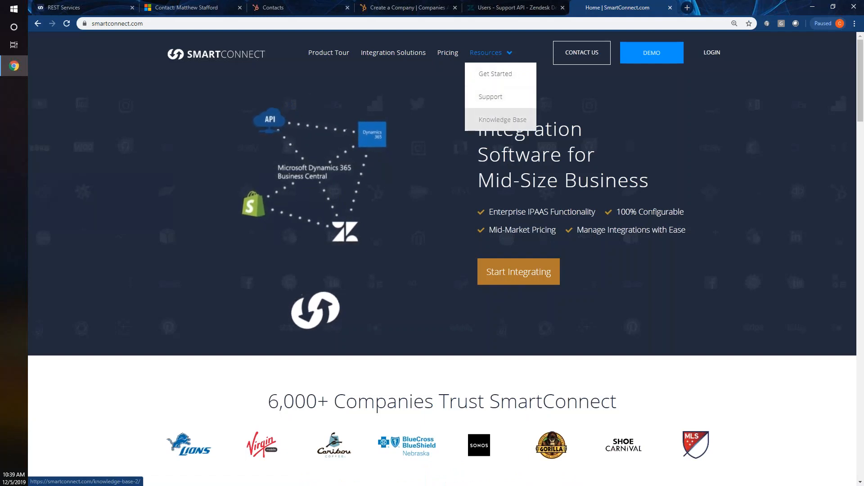
# - Open Resources > Knowledge Base and browse its topic lists, such as Working with File Options
pyautogui.click(498, 119)
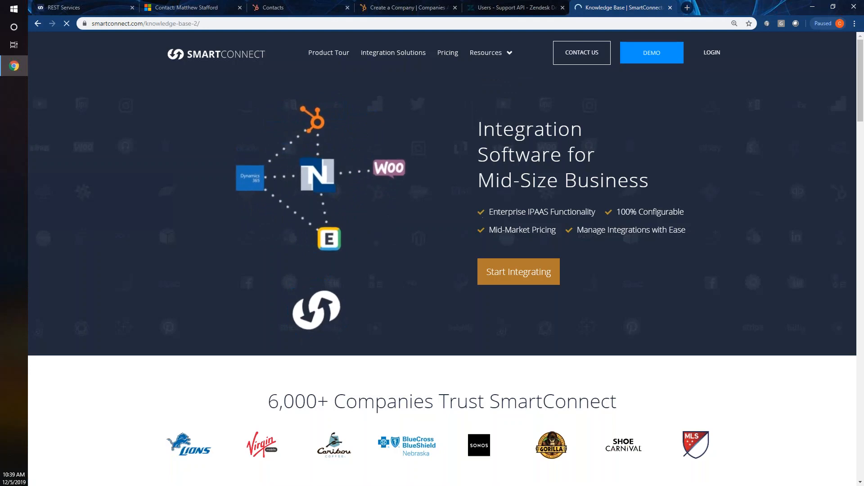
pyautogui.scroll(-5, 366, 266)
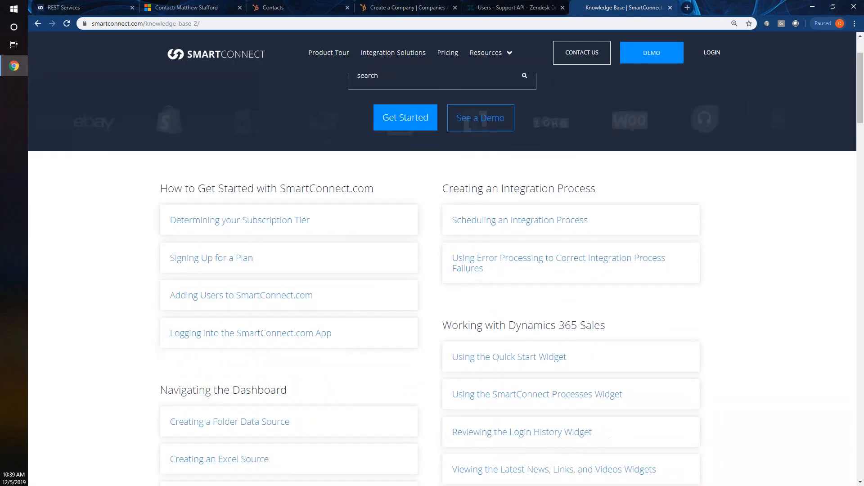
pyautogui.scroll(3, 288, 214)
pyautogui.scroll(-3, 272, 223)
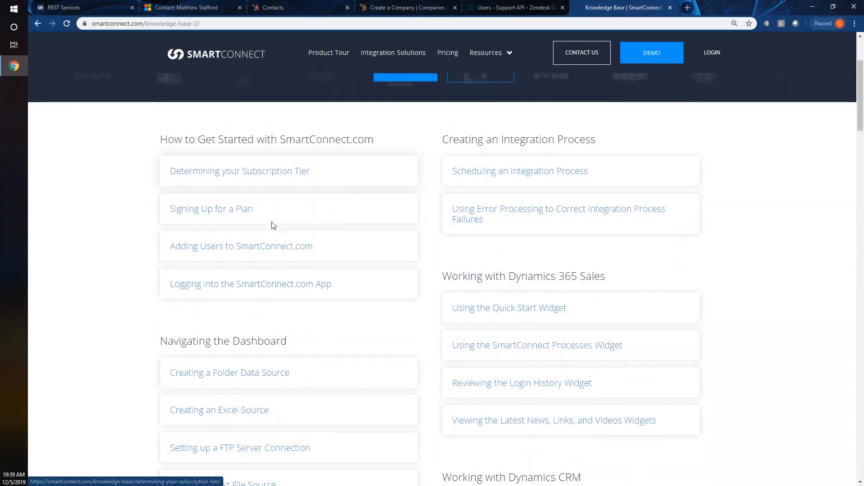
pyautogui.scroll(-3, 290, 264)
pyautogui.scroll(-5, 327, 261)
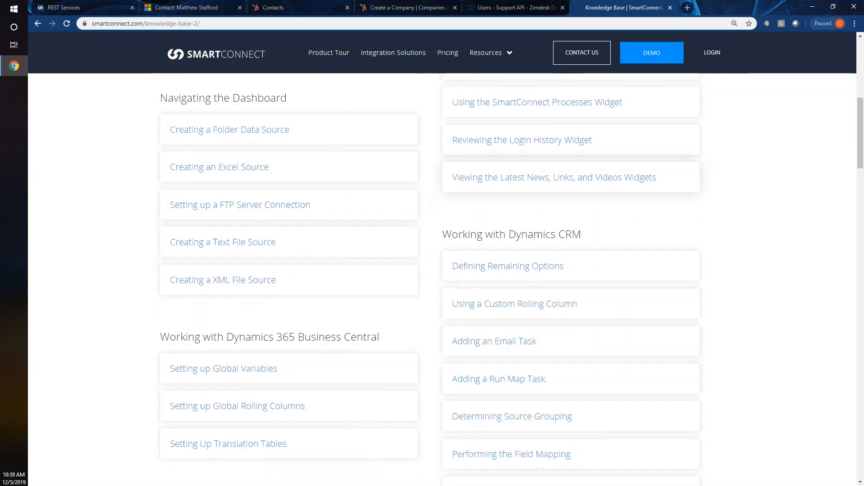
pyautogui.scroll(-10, 459, 332)
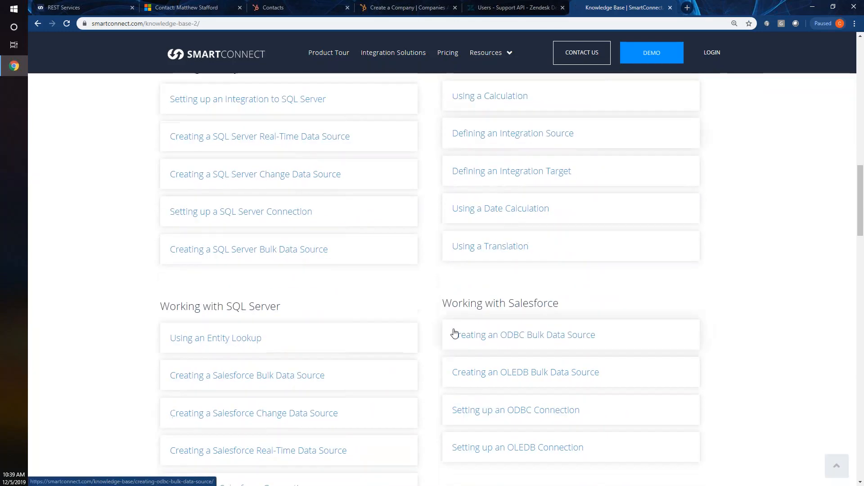
pyautogui.scroll(-2, 440, 330)
pyautogui.scroll(-2, 439, 330)
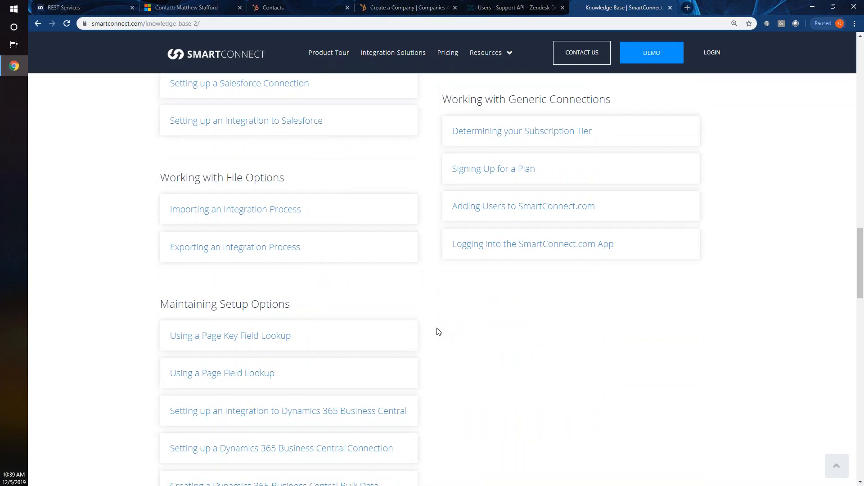
pyautogui.scroll(8, 436, 333)
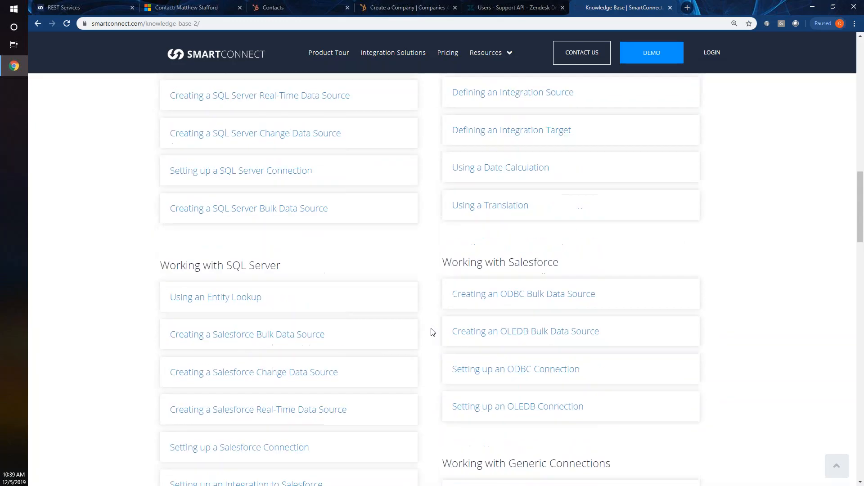
pyautogui.scroll(3, 432, 332)
pyautogui.scroll(-1, 432, 332)
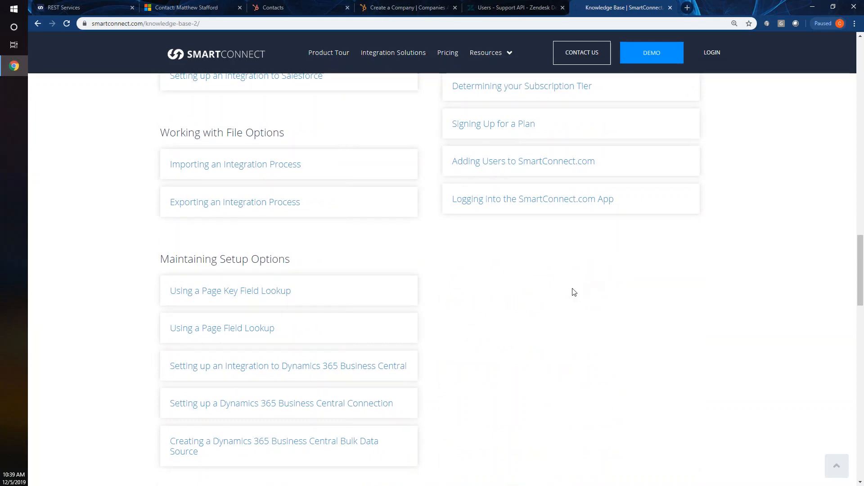
pyautogui.scroll(-6, 535, 311)
pyautogui.scroll(-4, 510, 375)
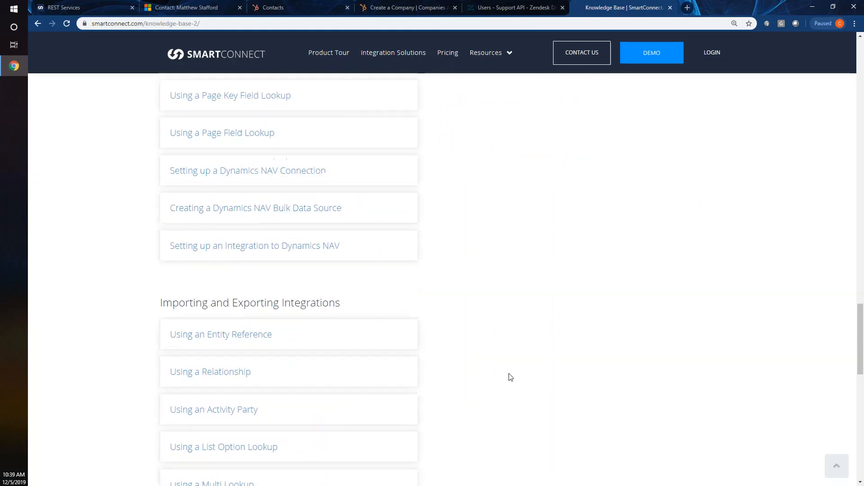
pyautogui.scroll(-5, 273, 338)
pyautogui.scroll(9, 269, 336)
pyautogui.scroll(15, 269, 337)
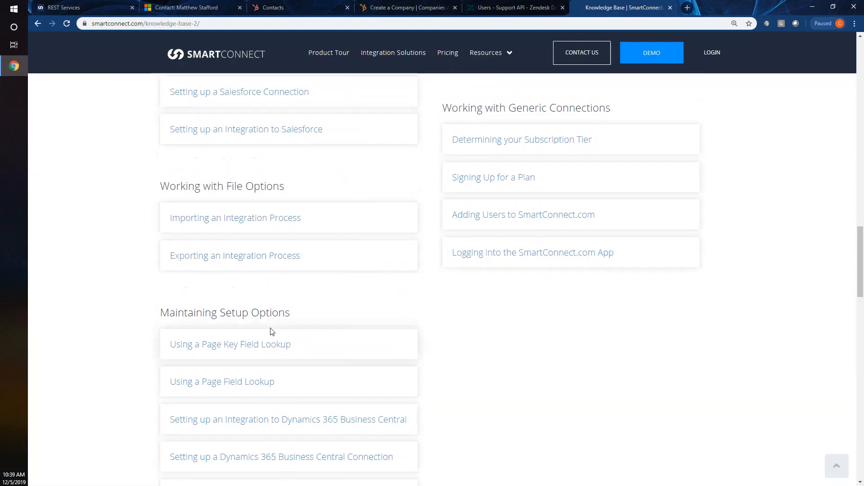